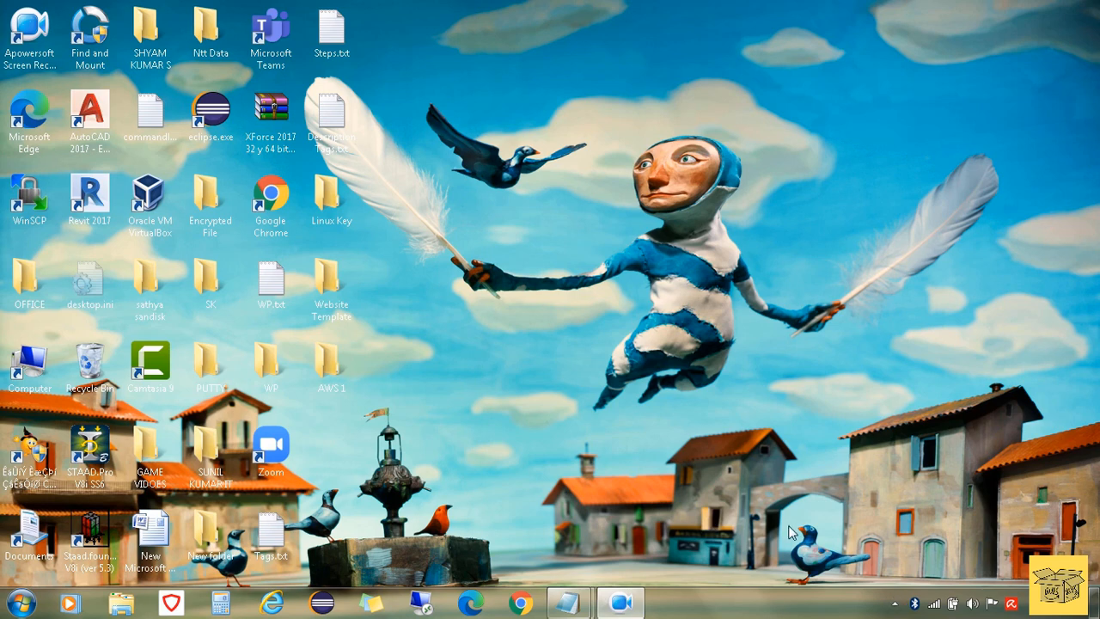
# Bring up the EC2 Intro.txt notes, and switch to the EC2.txt notes in Notepad.
pyautogui.moveTo(593, 604)
pyautogui.click(641, 520)
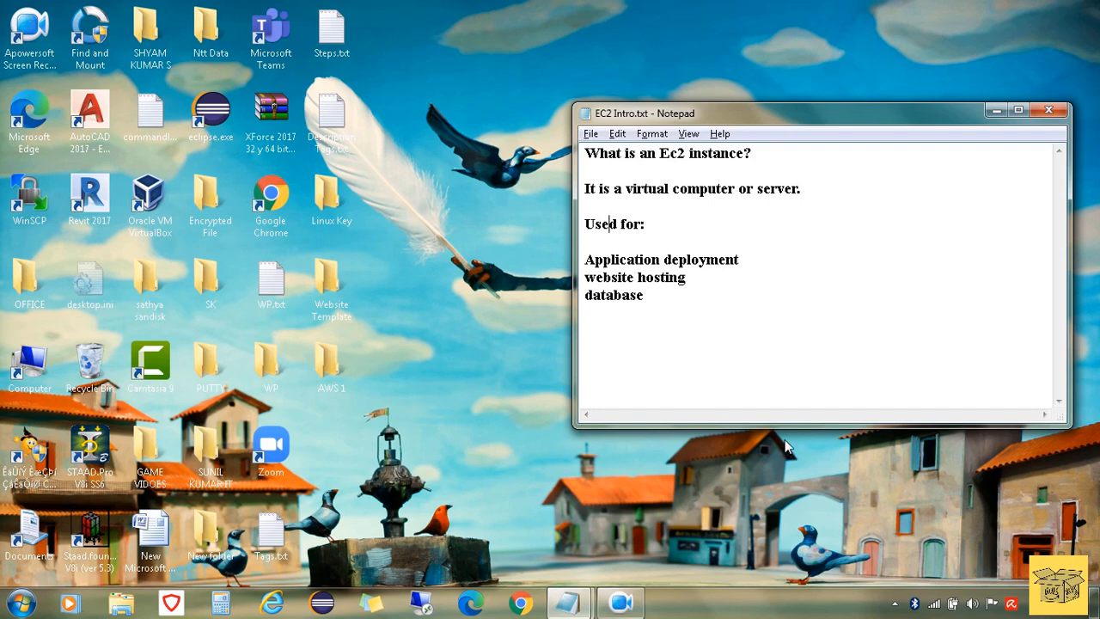
pyautogui.moveTo(567, 602)
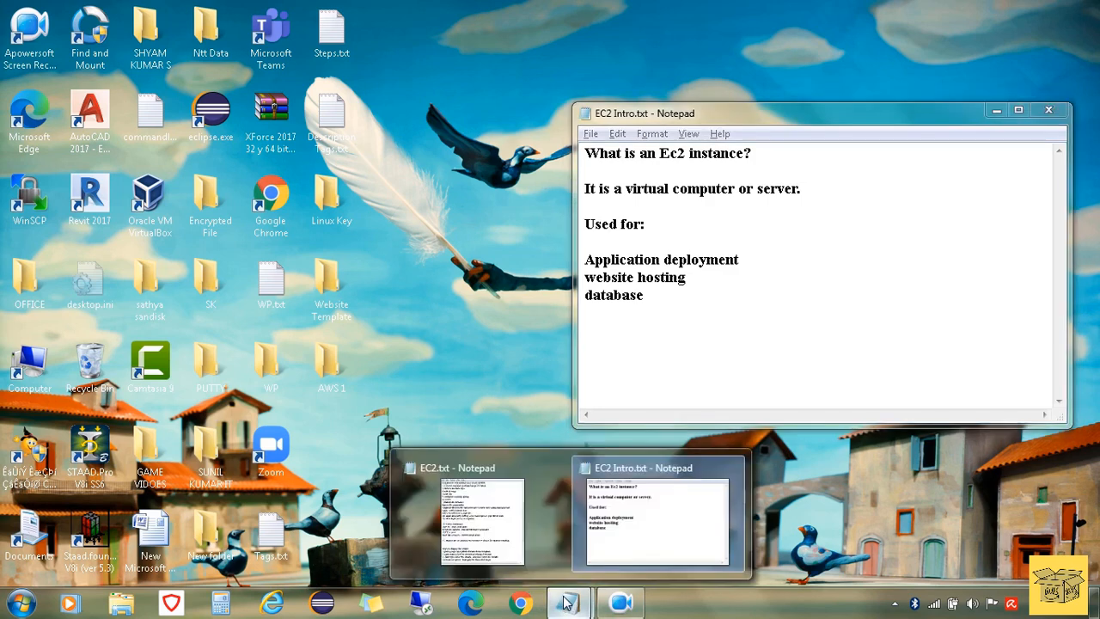
pyautogui.click(479, 516)
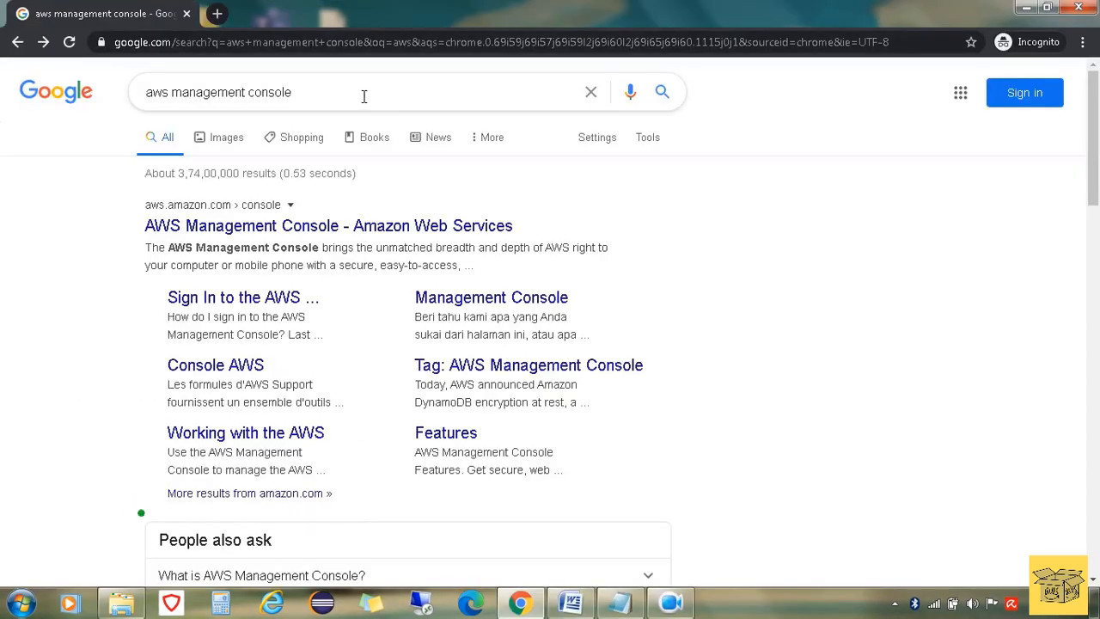
# Open the AWS Management Console result from the Google search and go to its sign-in page for existing accounts.
pyautogui.moveTo(363, 93); pyautogui.dragTo(140, 91)
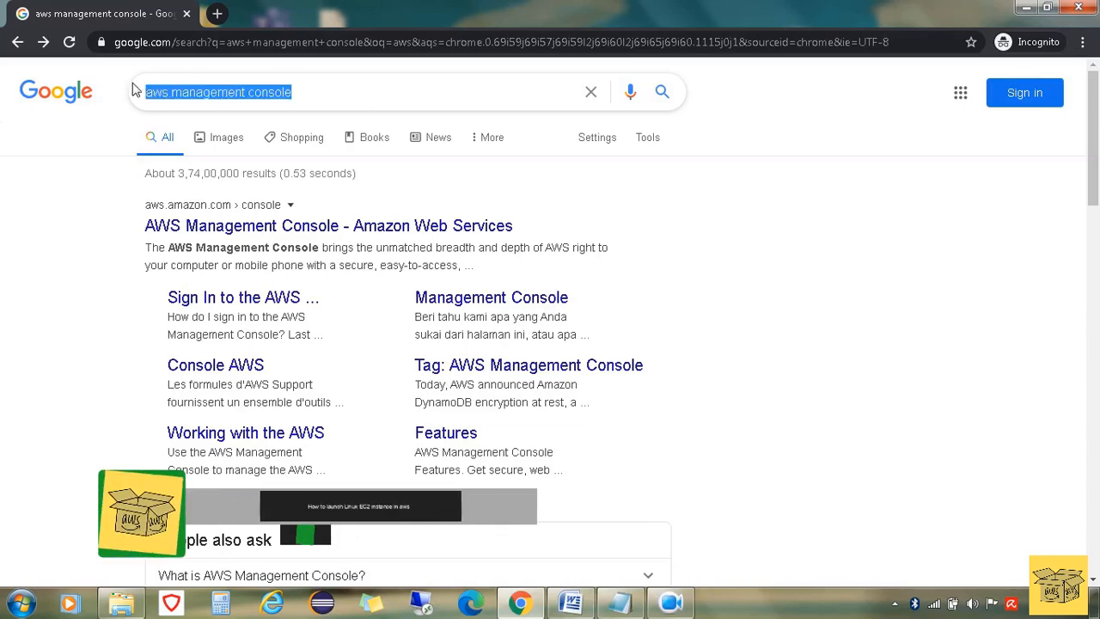
pyautogui.click(246, 229)
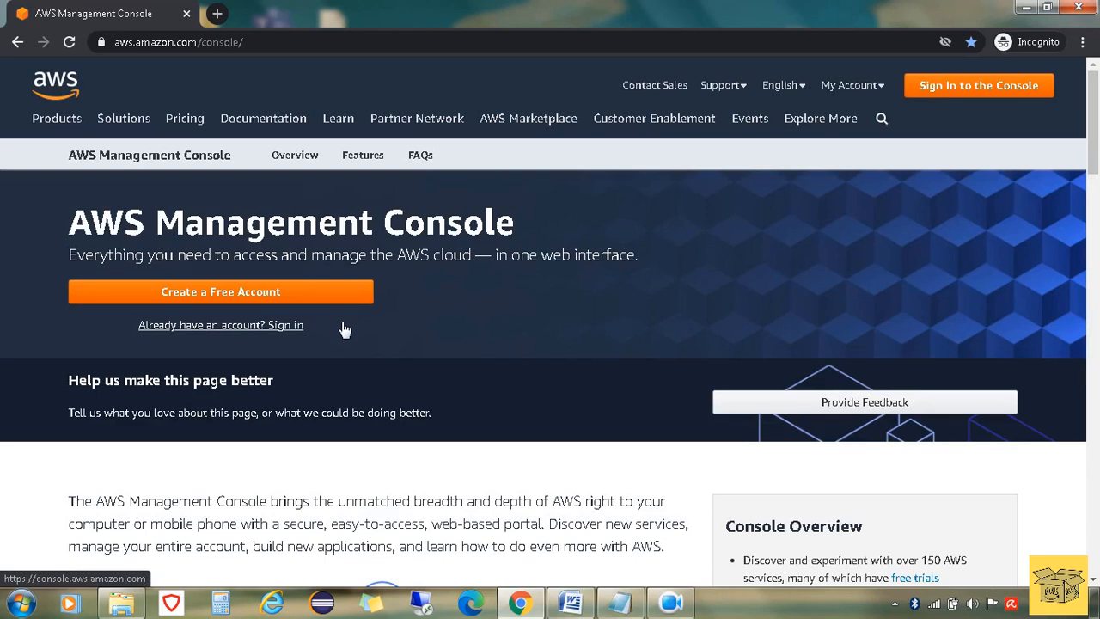
pyautogui.click(214, 336)
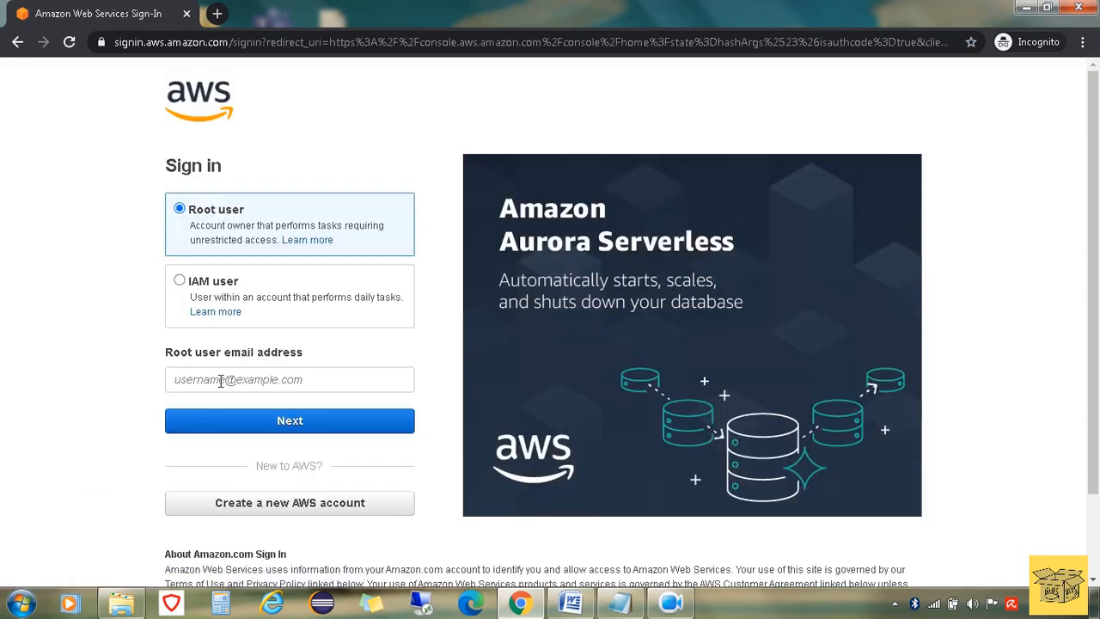
# Sign in as root user with the account's email address and password.
pyautogui.click(222, 379)
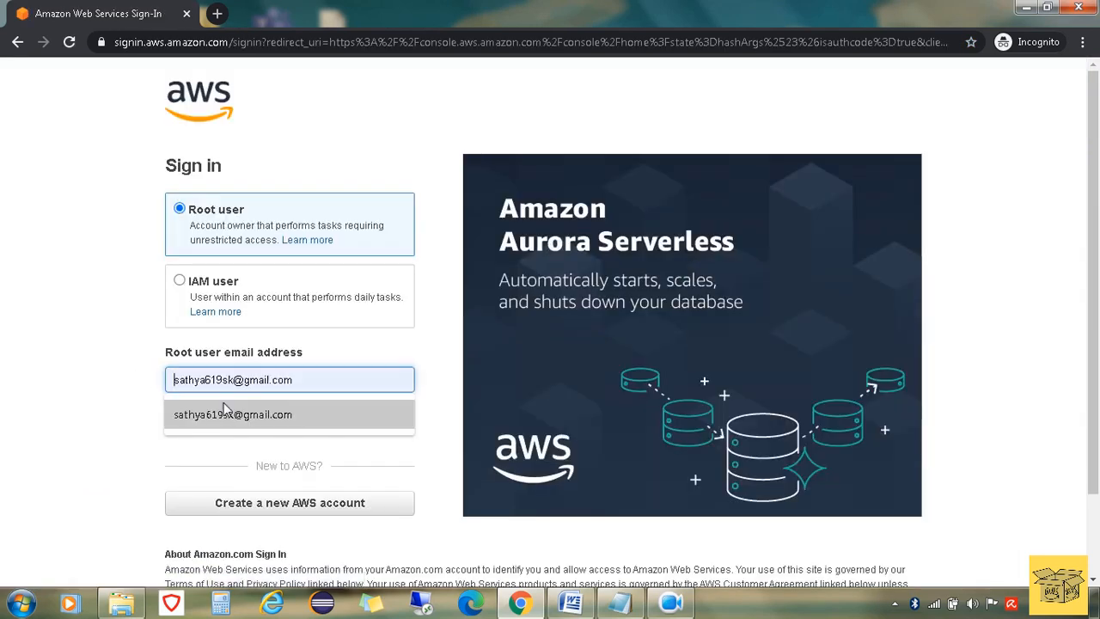
pyautogui.click(224, 413)
pyautogui.click(250, 426)
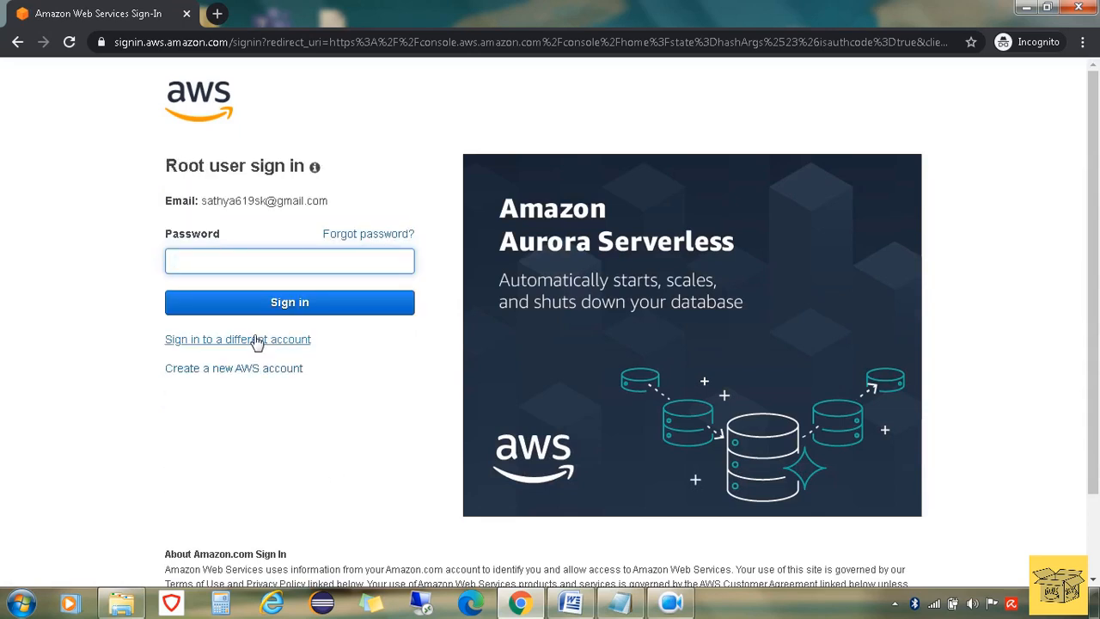
pyautogui.write('•••••••••••')
pyautogui.press('Return')
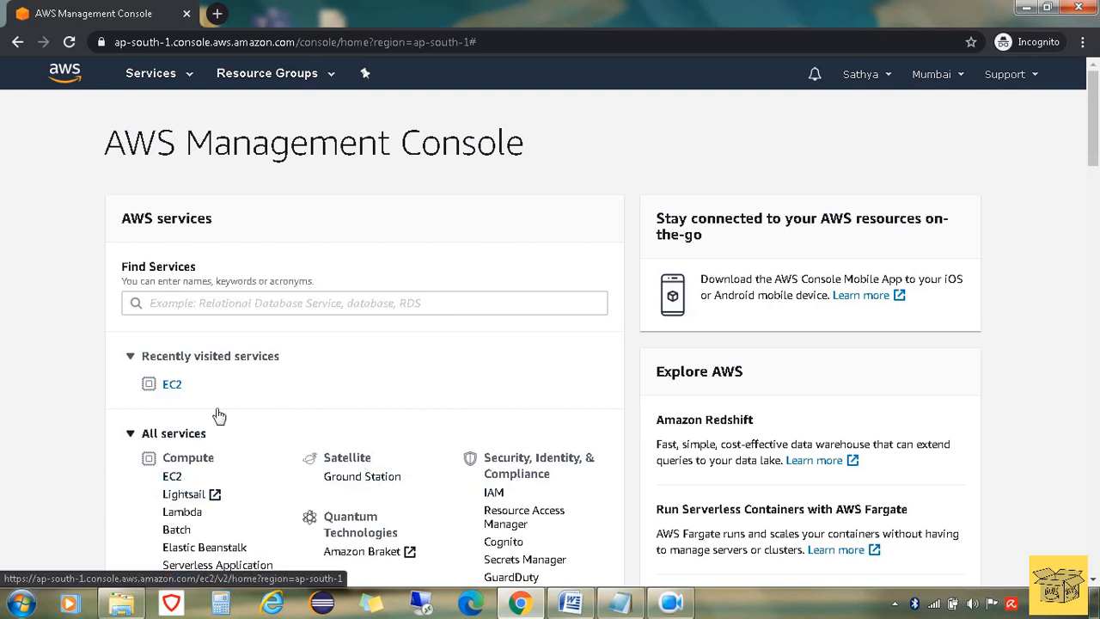
# Find the EC2 service by searching for "ec2", and start the launch instance wizard from its Instances page.
pyautogui.click(197, 304)
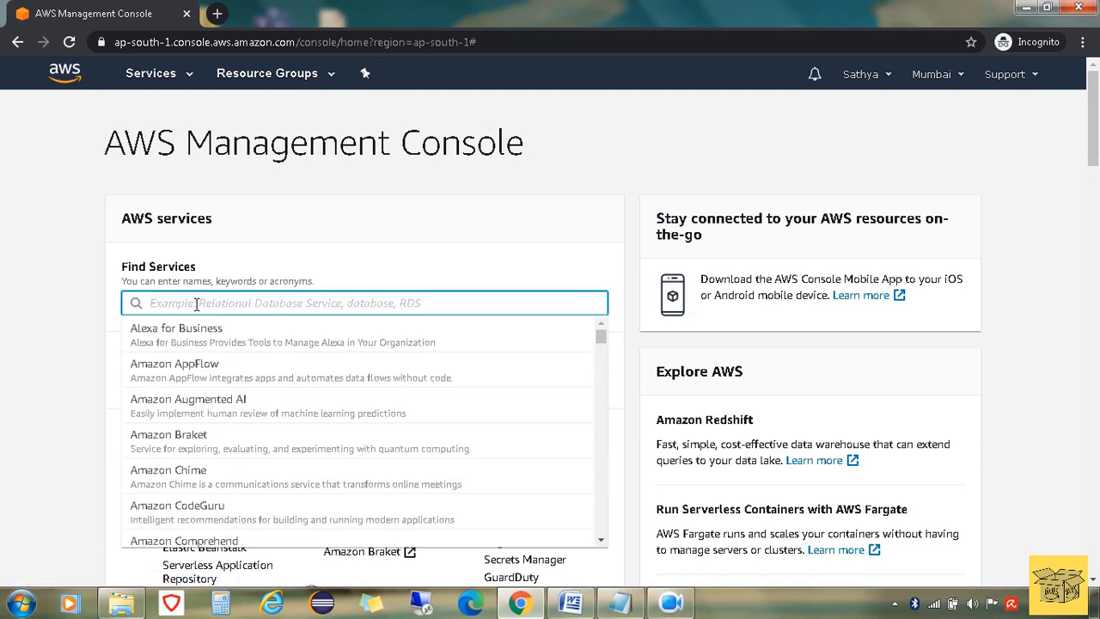
pyautogui.write('ec2')
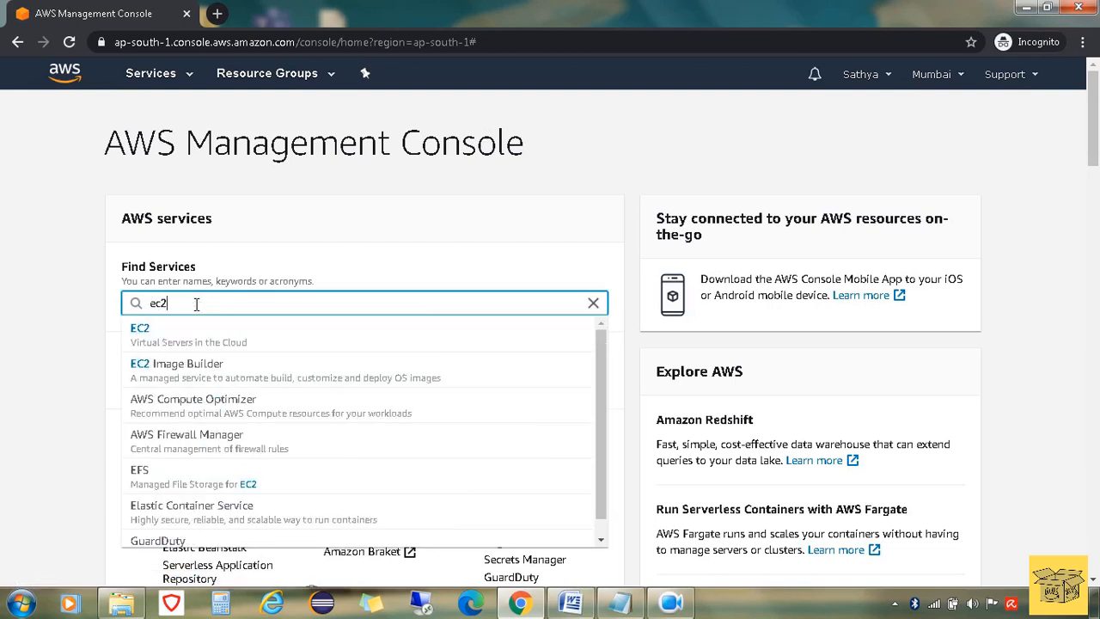
pyautogui.click(139, 329)
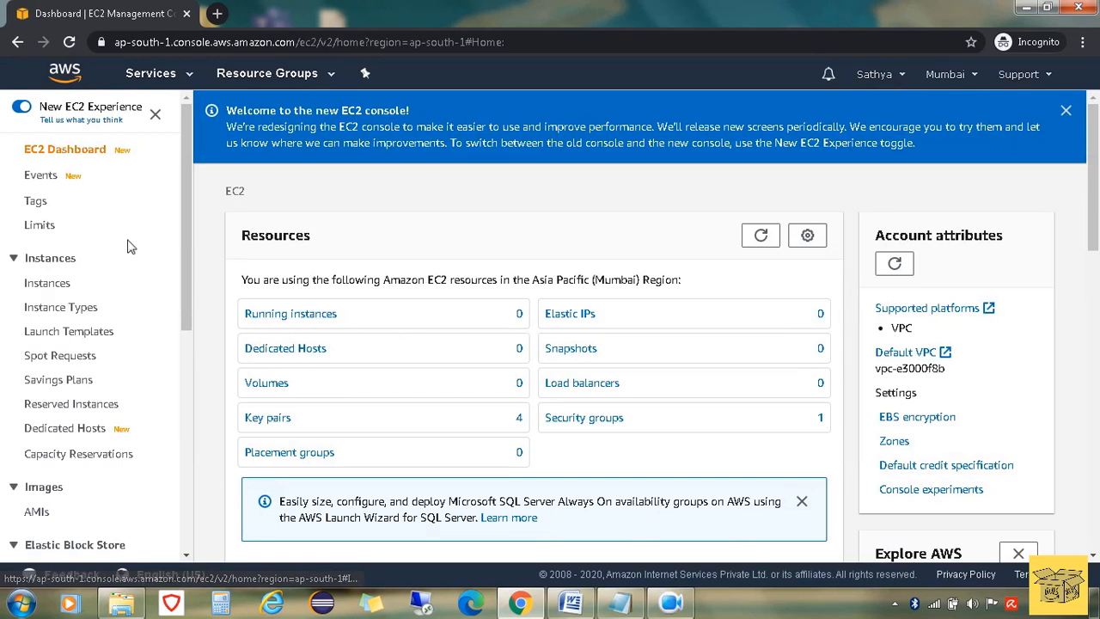
pyautogui.click(47, 287)
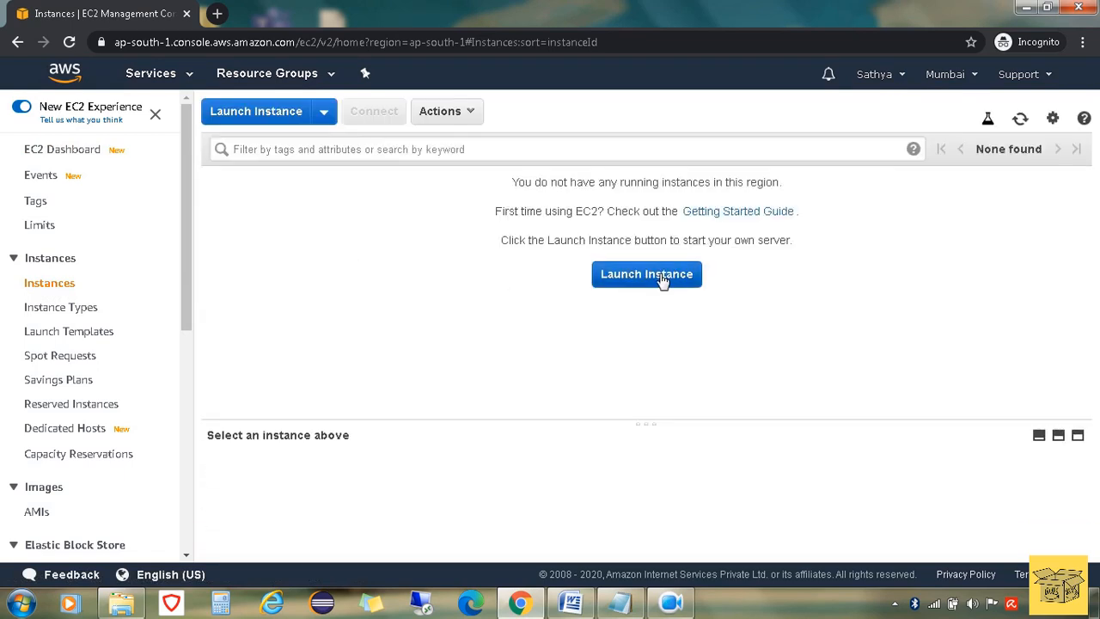
pyautogui.click(662, 282)
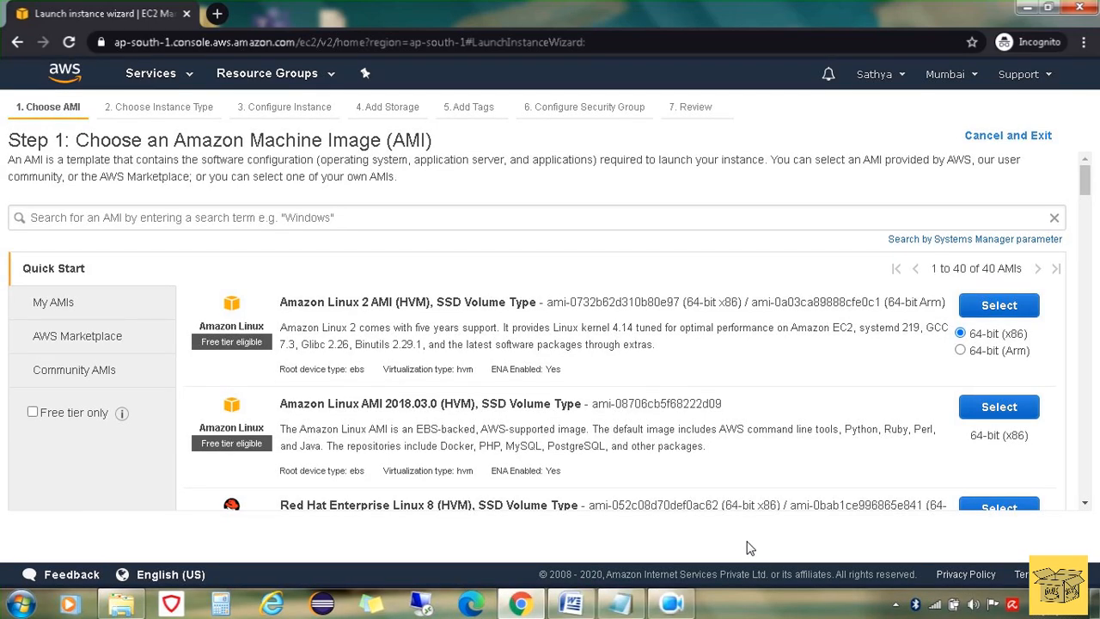
# Examine the Quick Start list of Amazon Machine Images, including the Linux, Windows, Ubuntu and Deep Learning entries.
pyautogui.scroll(-1, 630, 445)
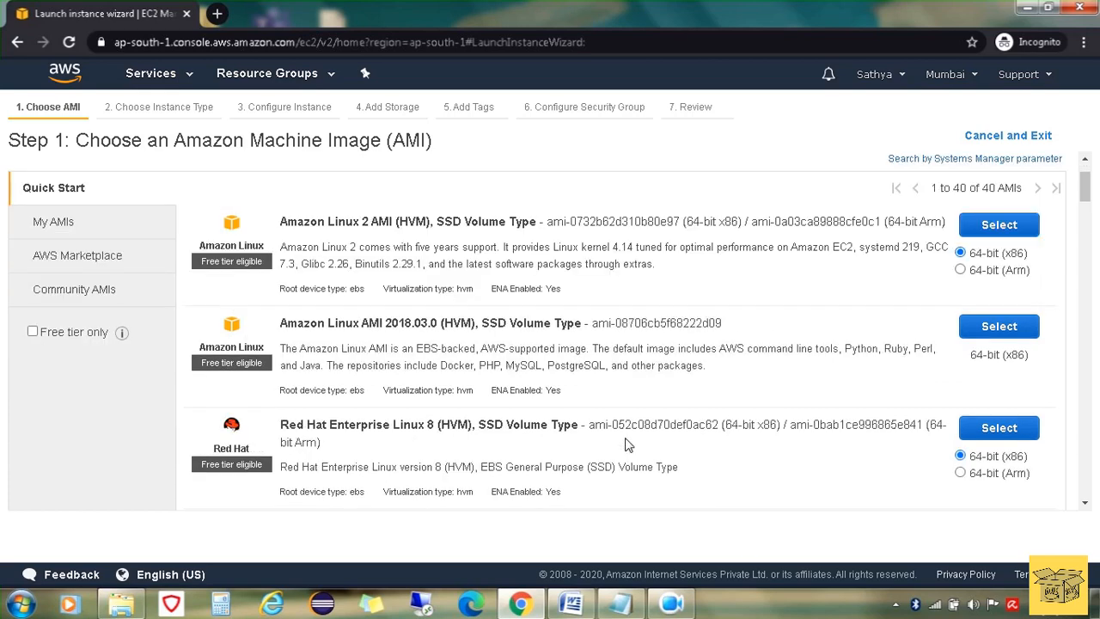
pyautogui.scroll(-2, 517, 384)
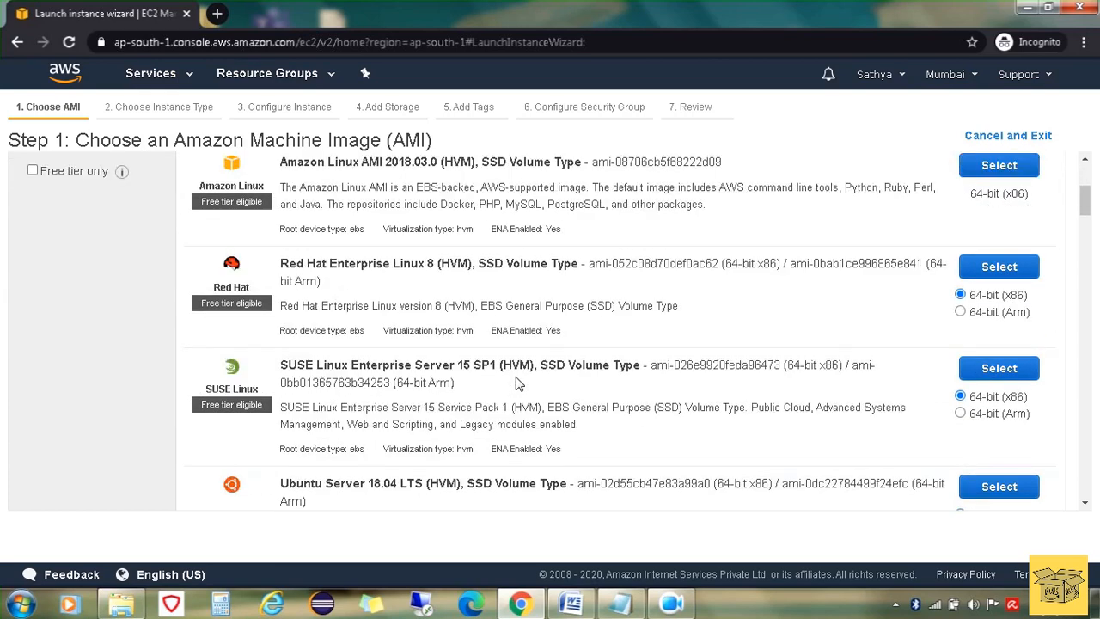
pyautogui.scroll(-2, 518, 383)
pyautogui.scroll(-4, 517, 383)
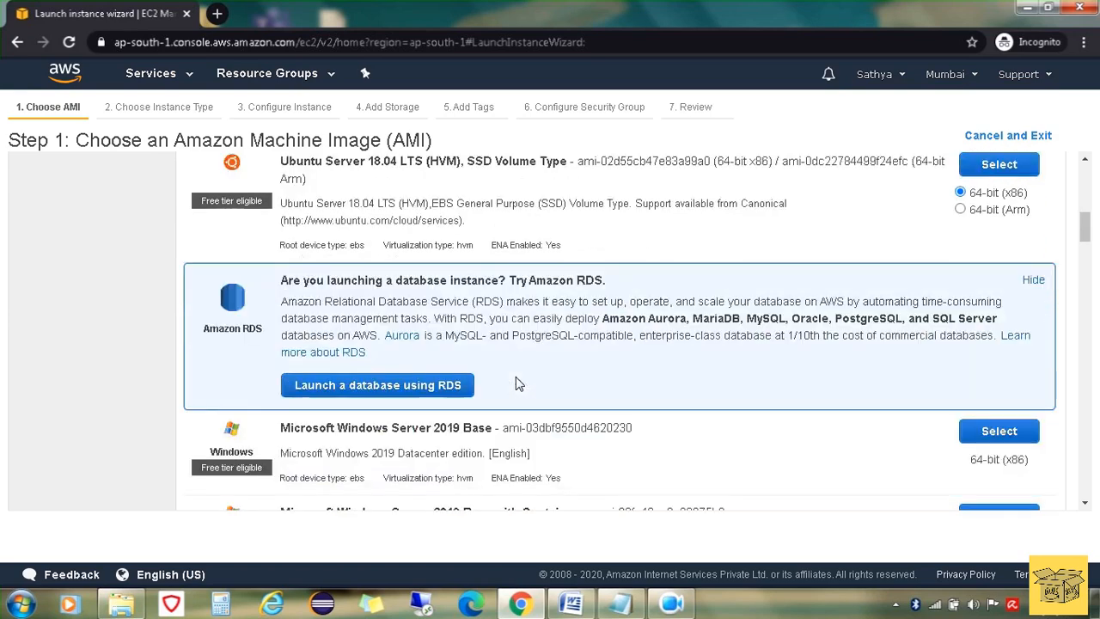
pyautogui.scroll(-1, 517, 383)
pyautogui.scroll(-1, 517, 384)
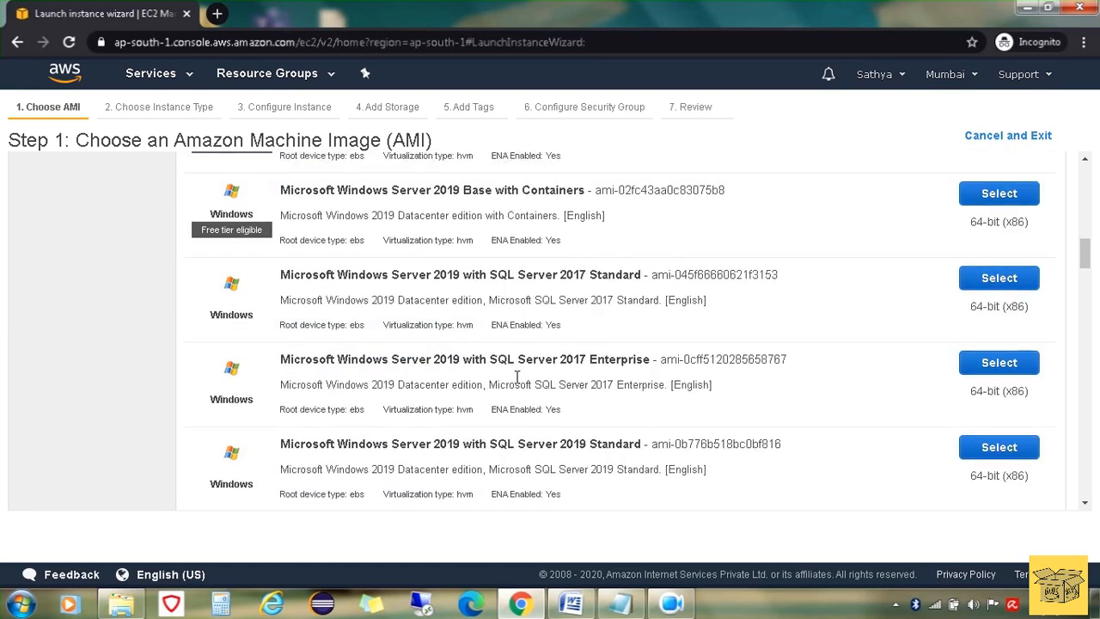
pyautogui.scroll(-1, 517, 383)
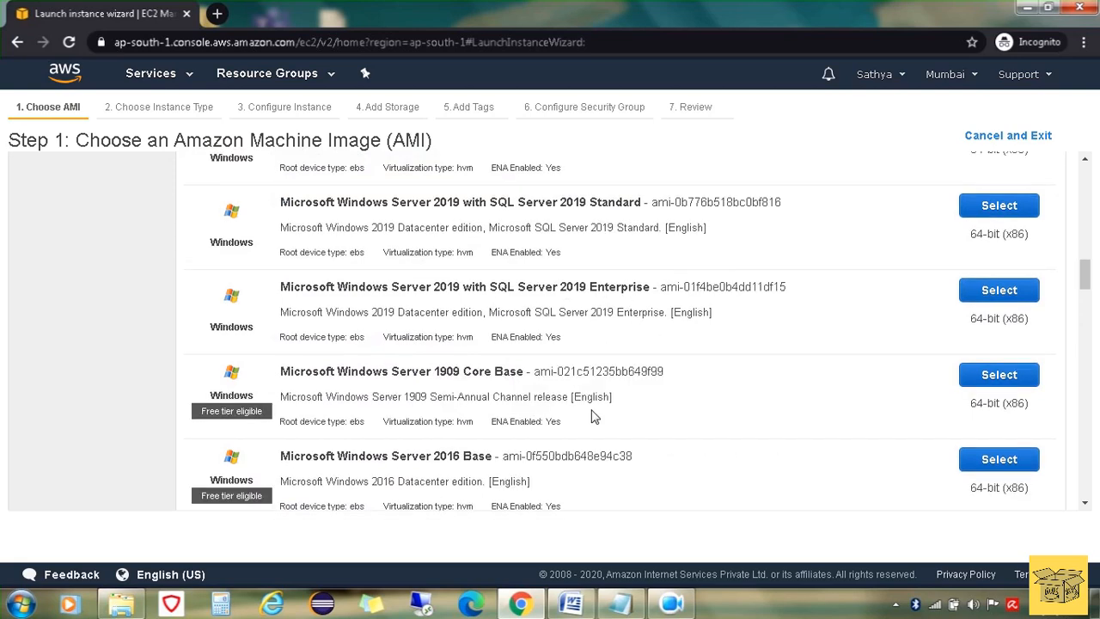
pyautogui.scroll(-5, 593, 418)
pyautogui.scroll(-5, 593, 414)
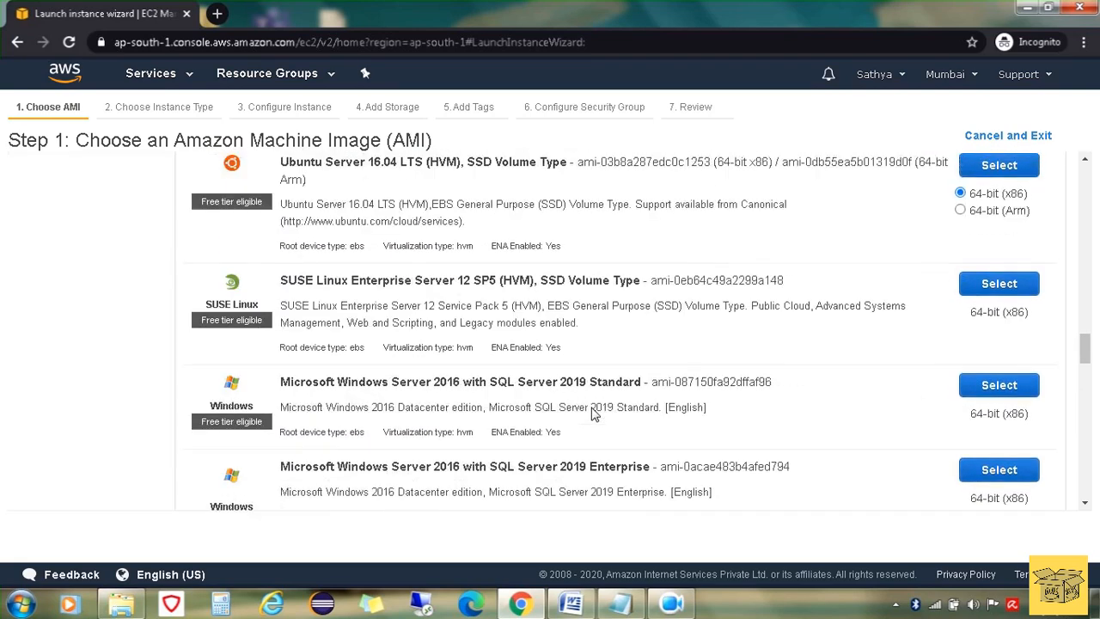
pyautogui.scroll(-5, 593, 415)
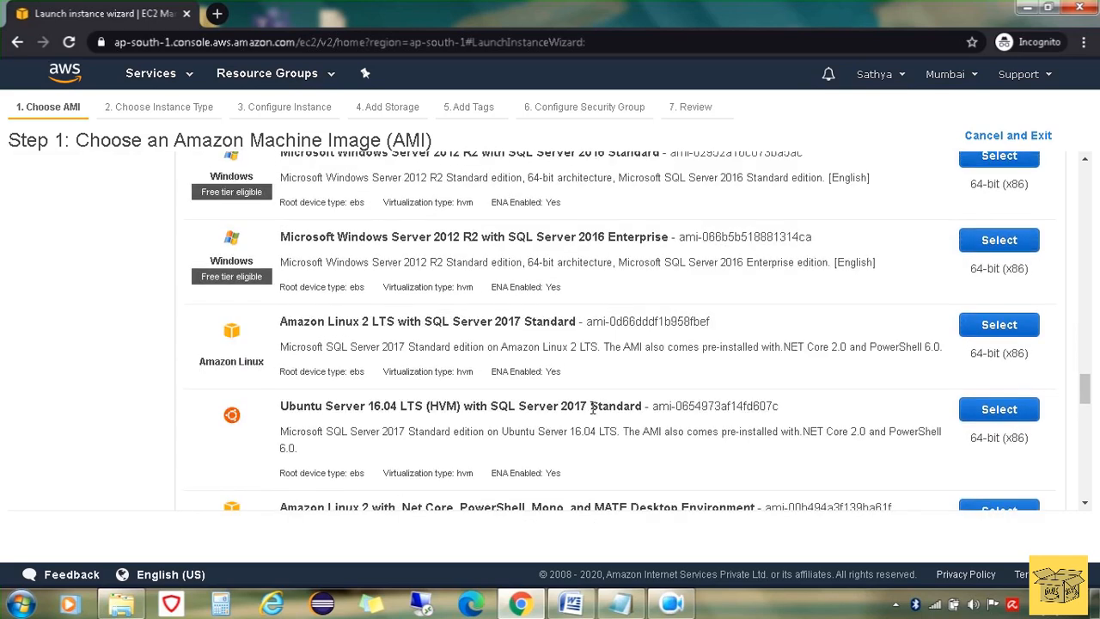
pyautogui.scroll(-1, 593, 409)
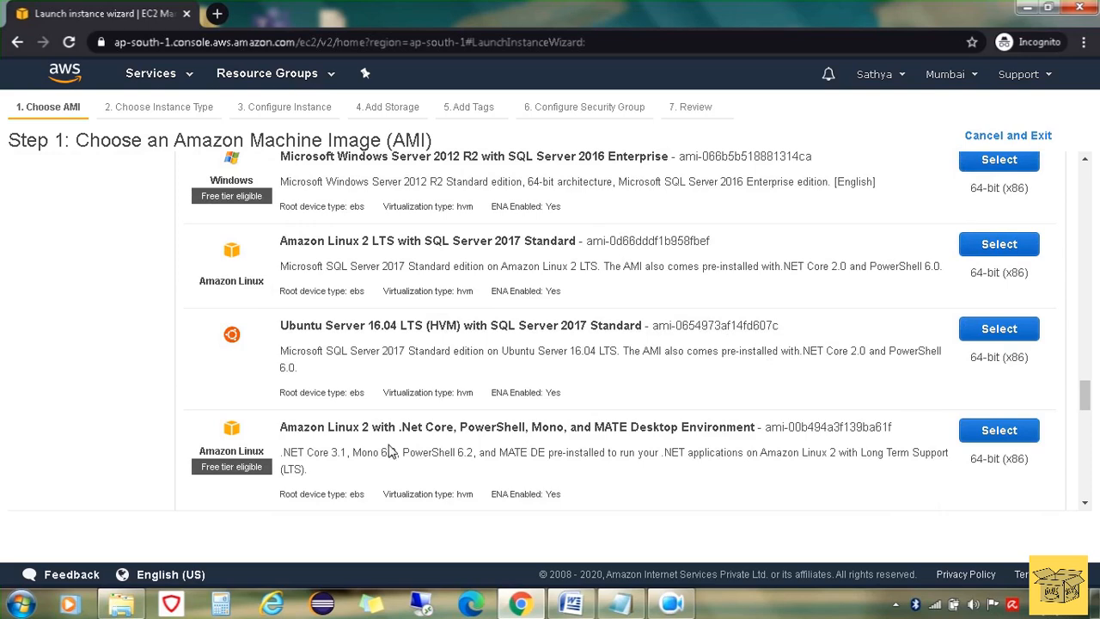
pyautogui.scroll(-2, 391, 451)
pyautogui.scroll(-1, 391, 452)
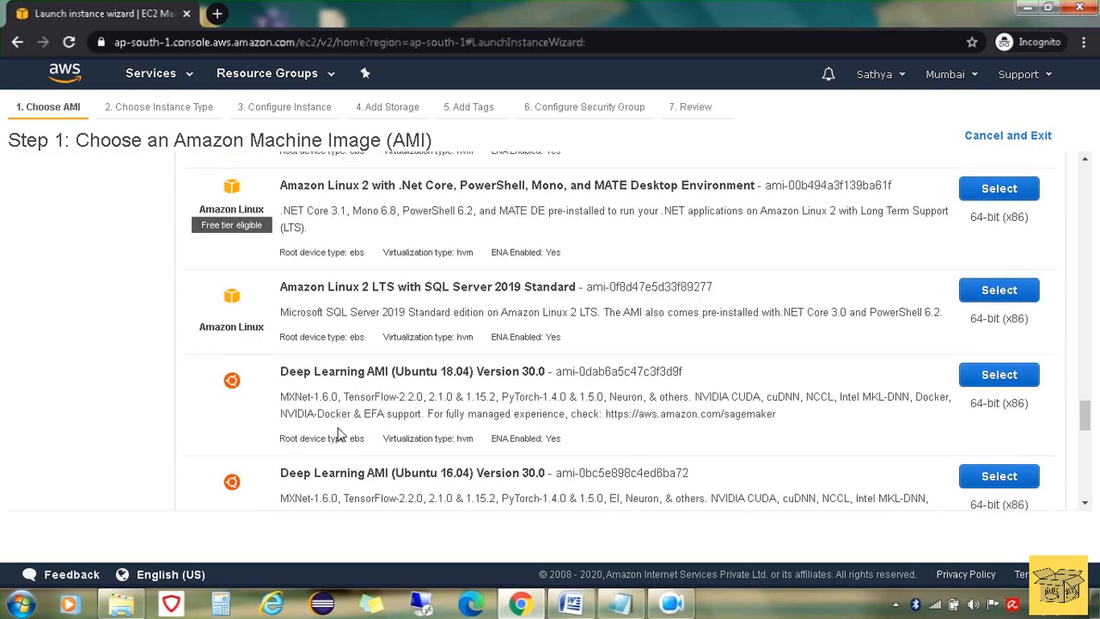
pyautogui.scroll(-1, 630, 416)
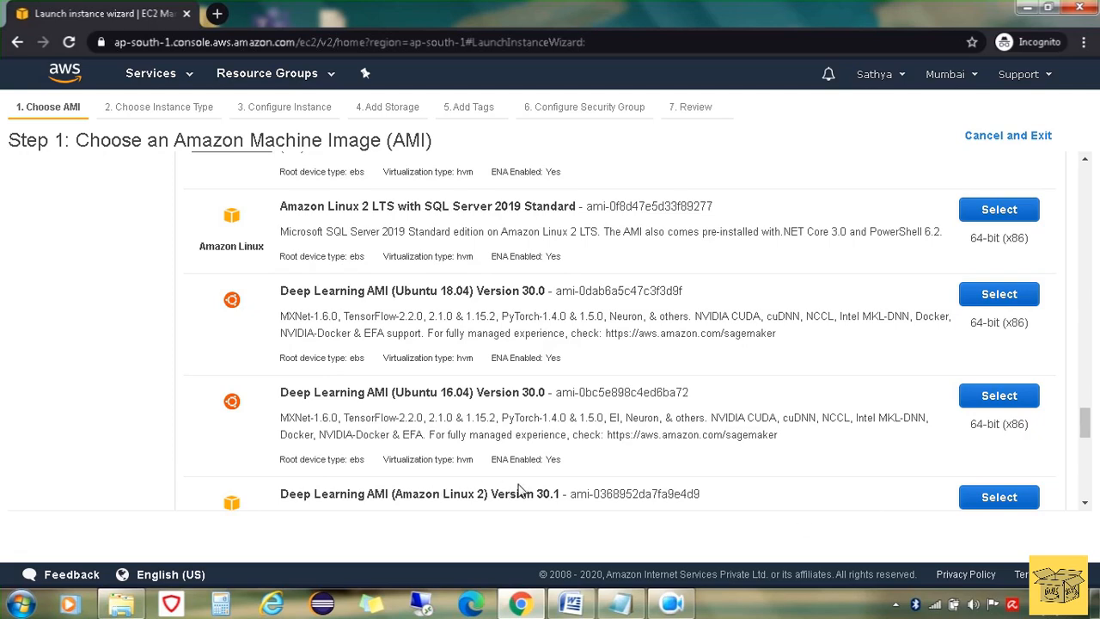
# Select the Amazon Linux 2 AMI (HVM), SSD Volume Type, in its 64-bit (x86) version for the new instance.
pyautogui.scroll(1, 519, 488)
pyautogui.scroll(3, 519, 488)
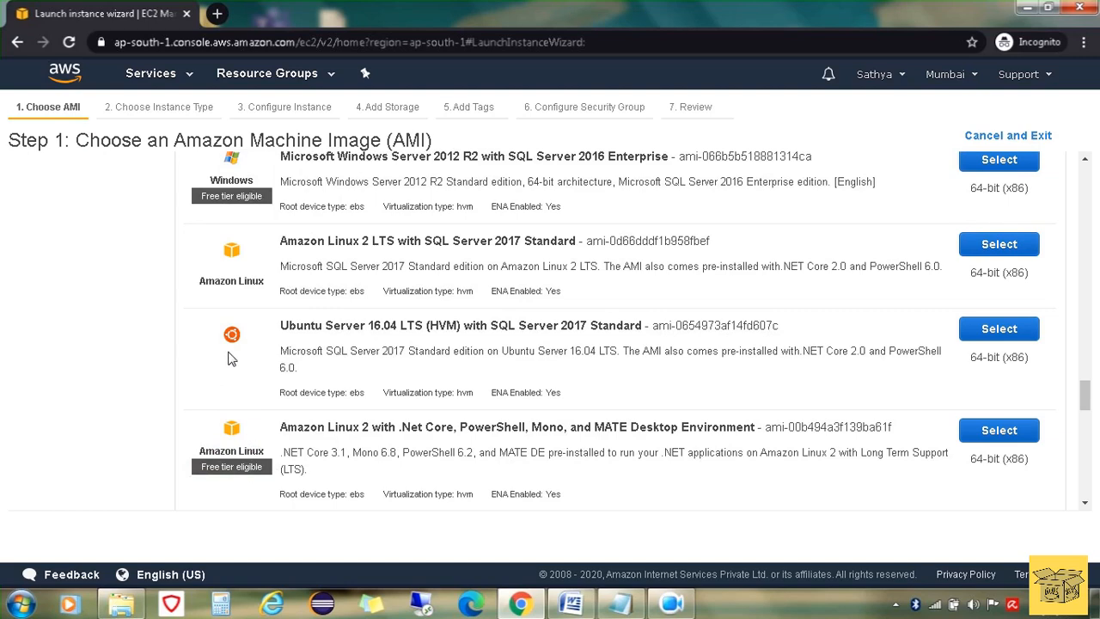
pyautogui.scroll(4, 228, 298)
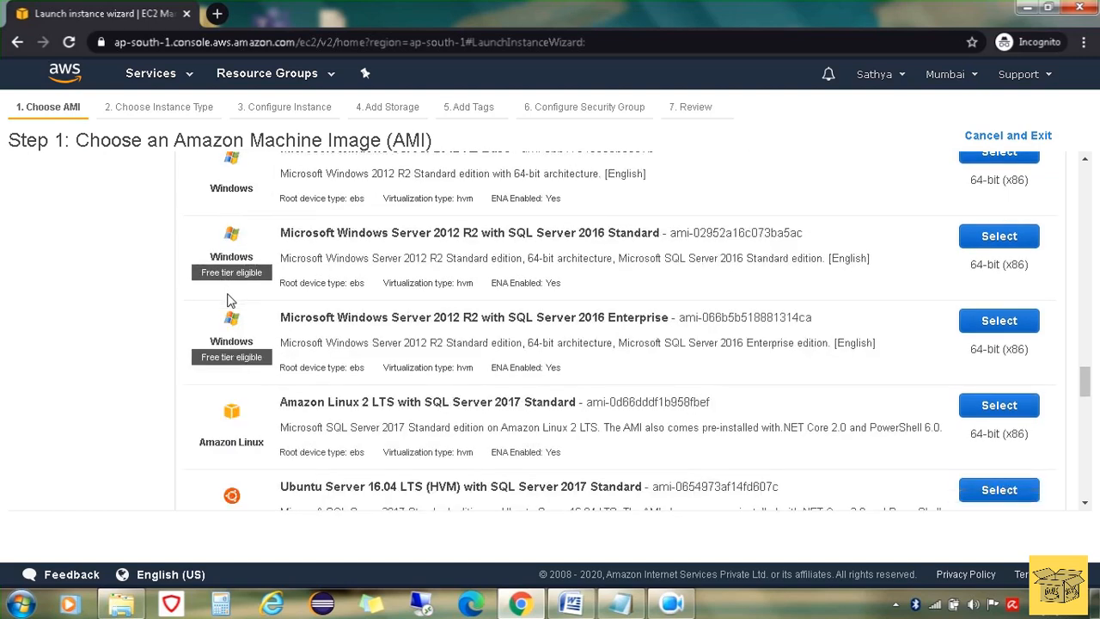
pyautogui.scroll(2, 294, 291)
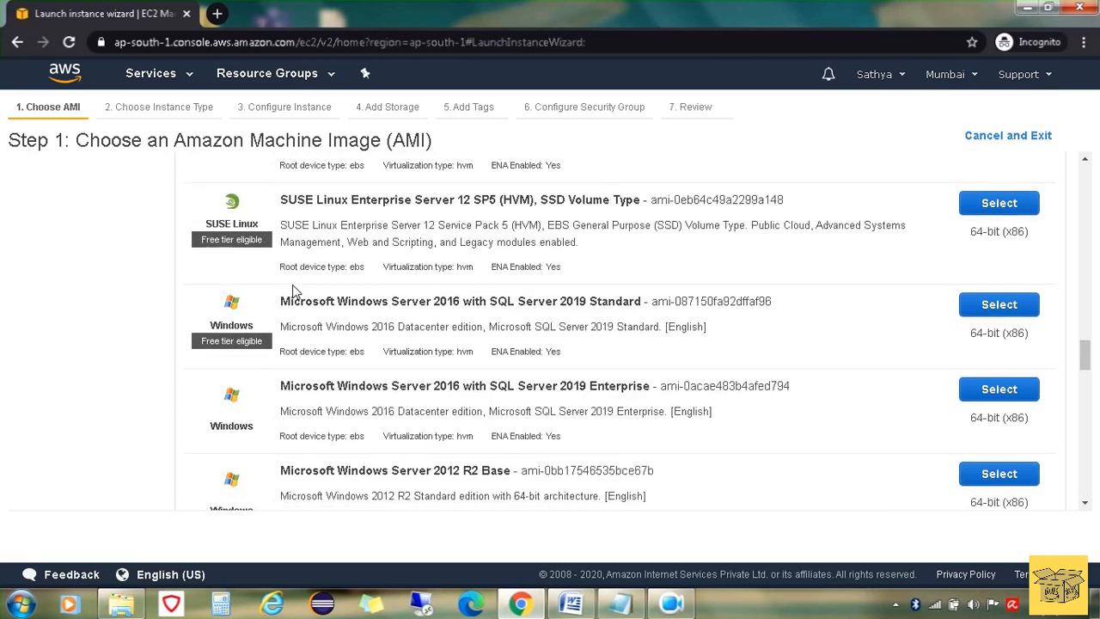
pyautogui.scroll(2, 502, 420)
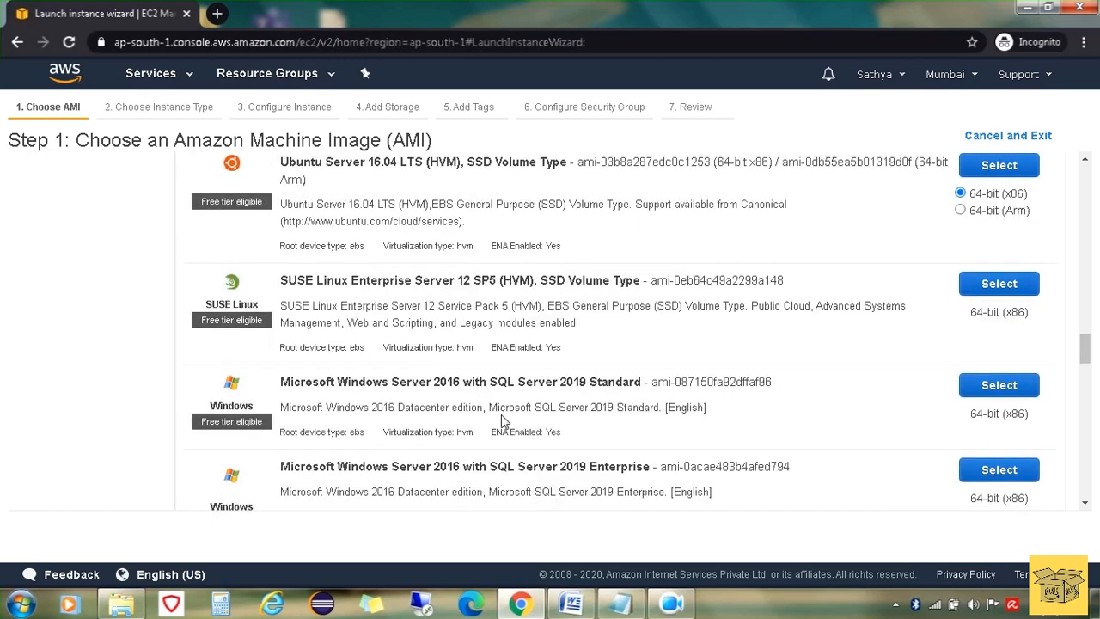
pyautogui.scroll(5, 502, 420)
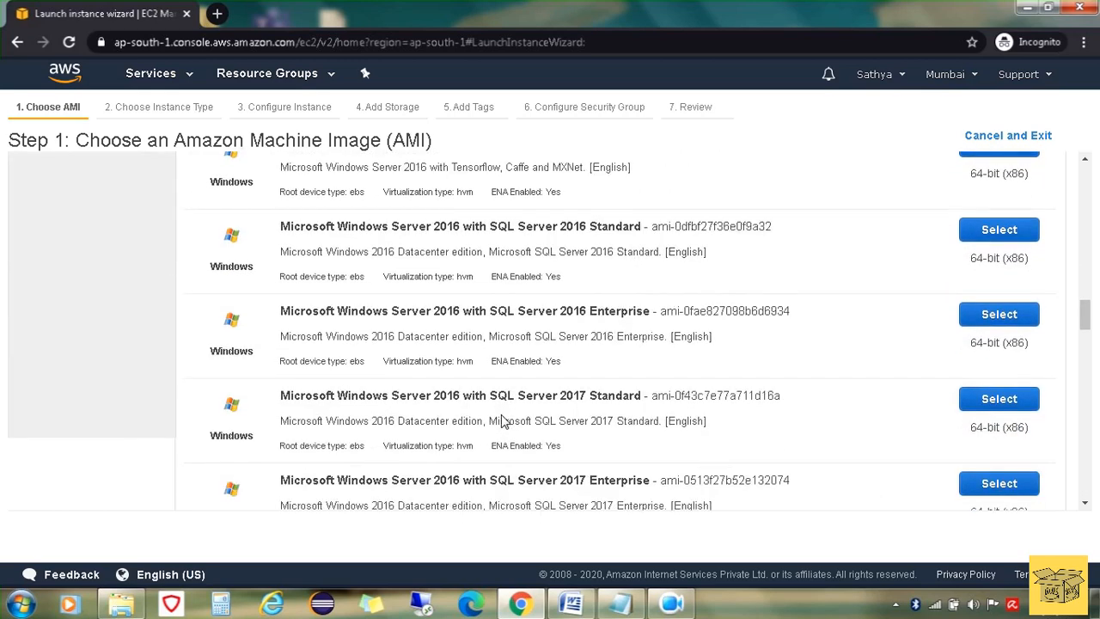
pyautogui.scroll(10, 503, 420)
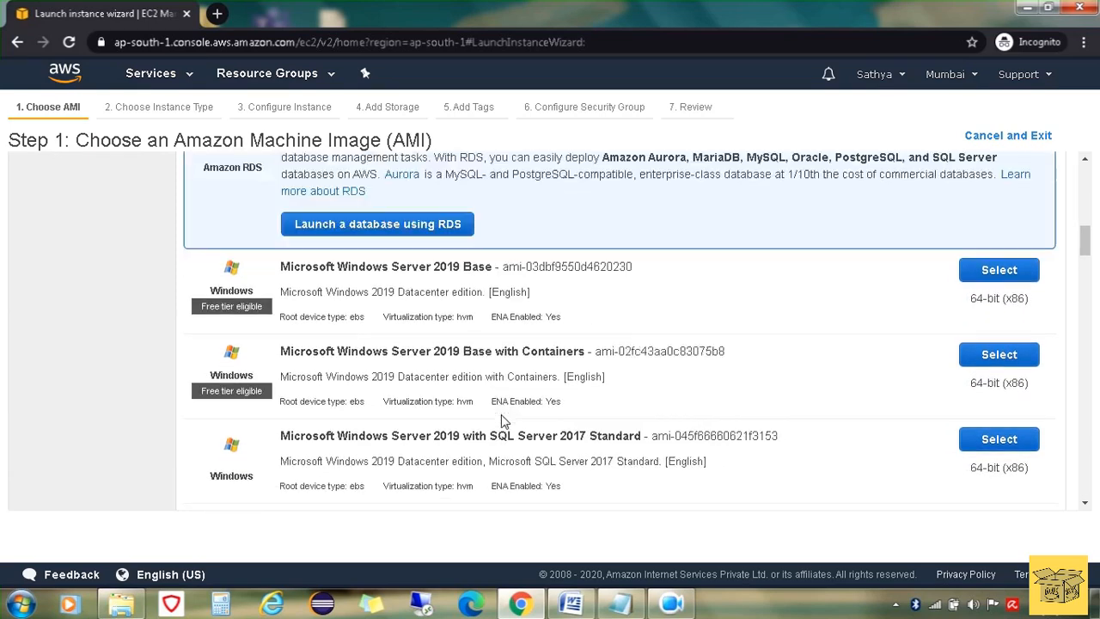
pyautogui.scroll(10, 501, 414)
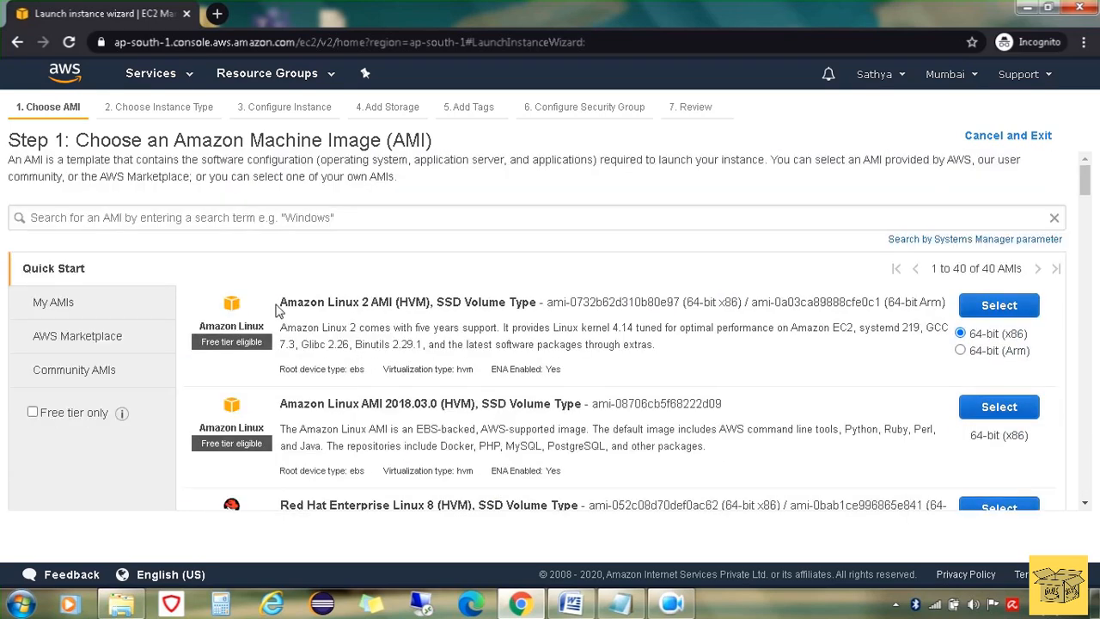
pyautogui.click(997, 306)
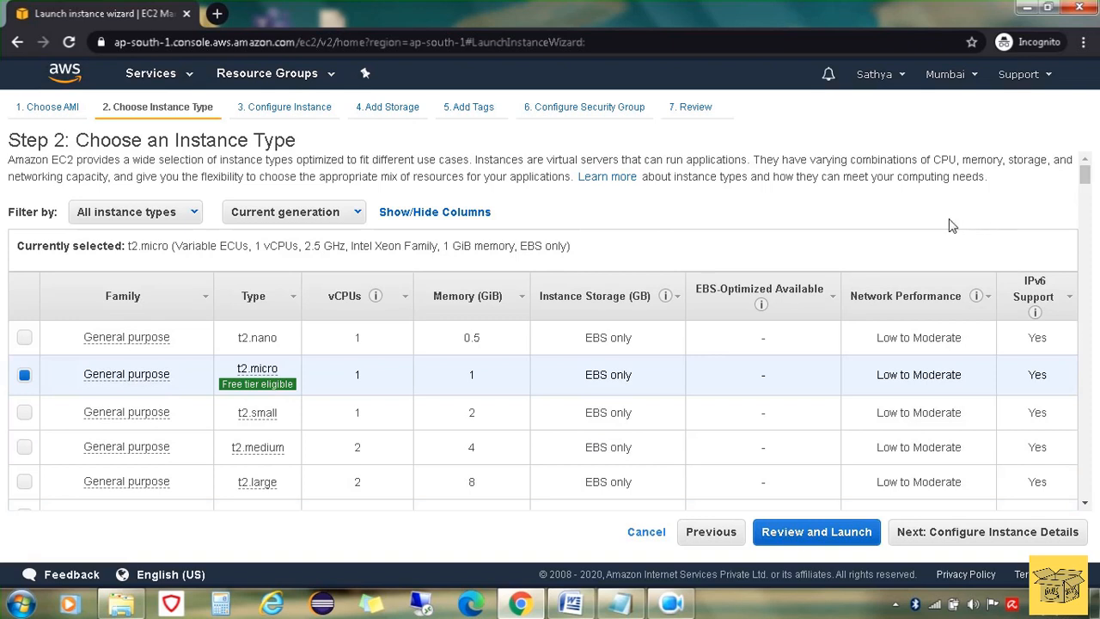
# Filter the instance types to General purpose and look through the listed sizes.
pyautogui.click(114, 217)
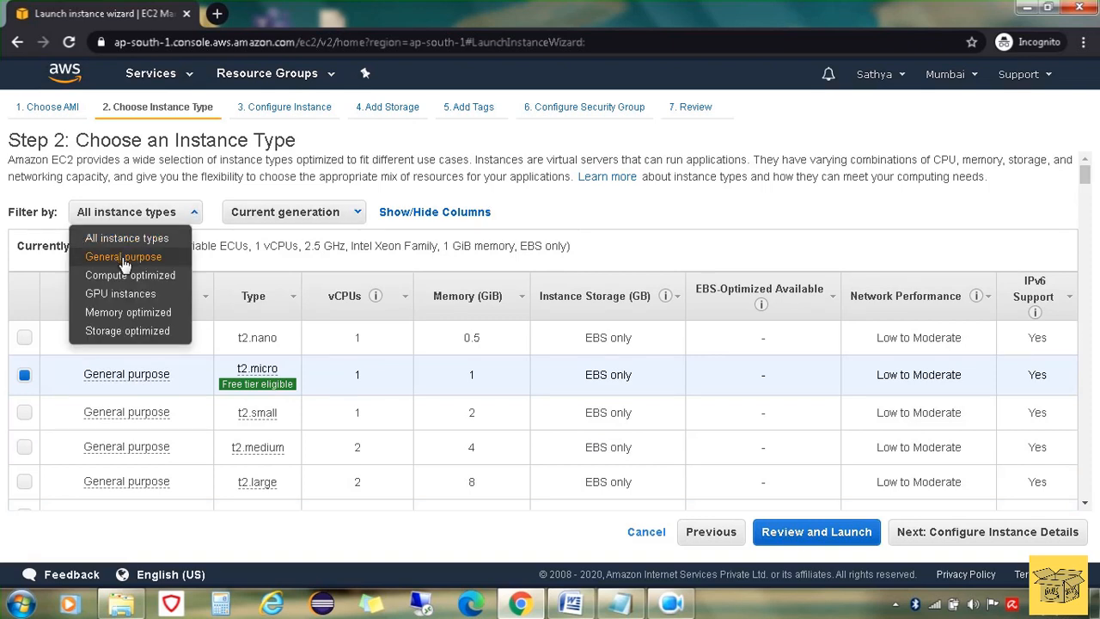
pyautogui.click(123, 261)
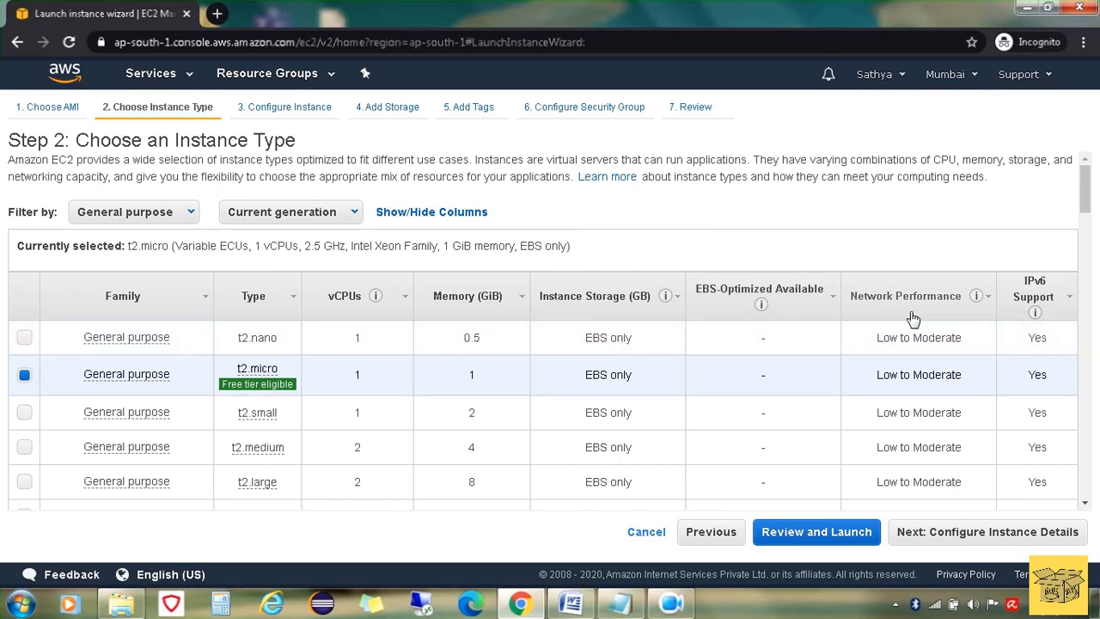
pyautogui.scroll(-5, 474, 400)
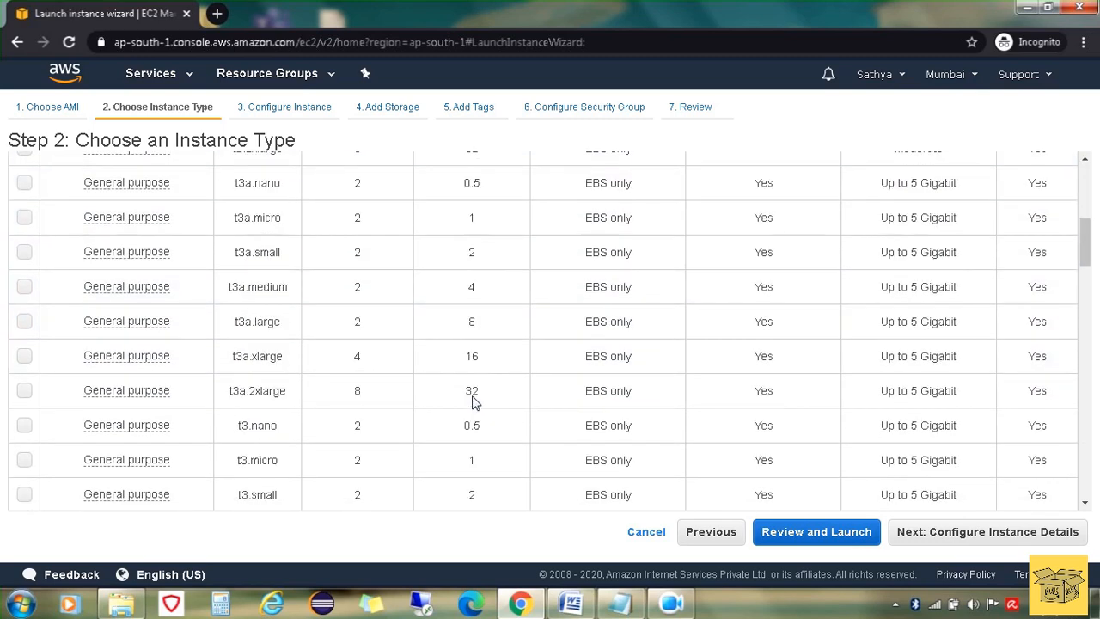
# Filter the instance types to Compute optimized and look through the listed sizes.
pyautogui.scroll(-2, 474, 400)
pyautogui.scroll(5, 474, 400)
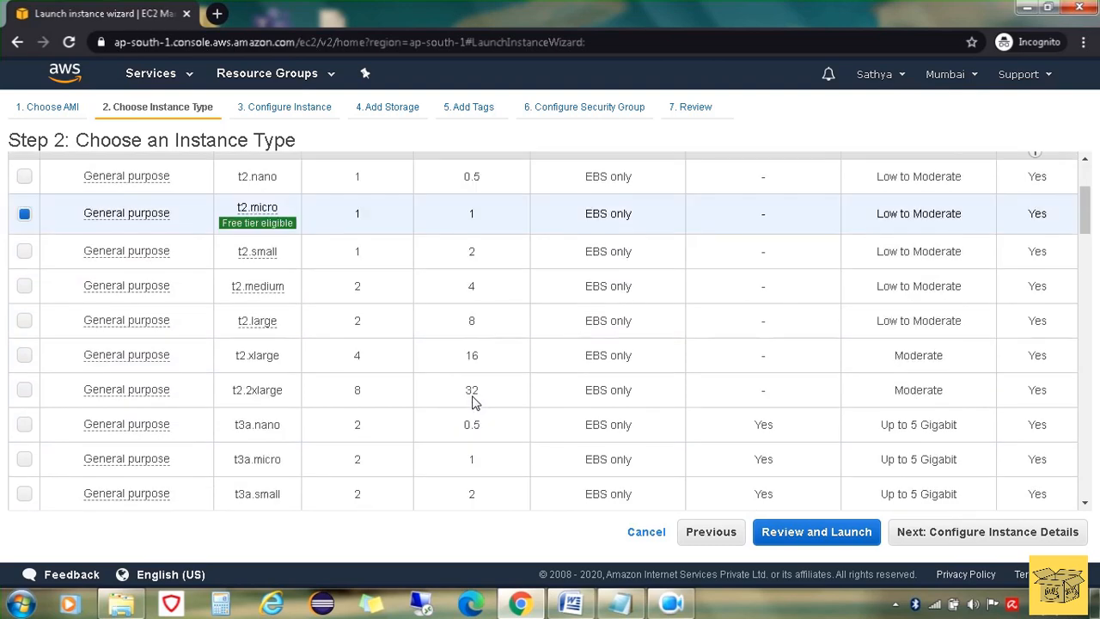
pyautogui.scroll(2, 473, 401)
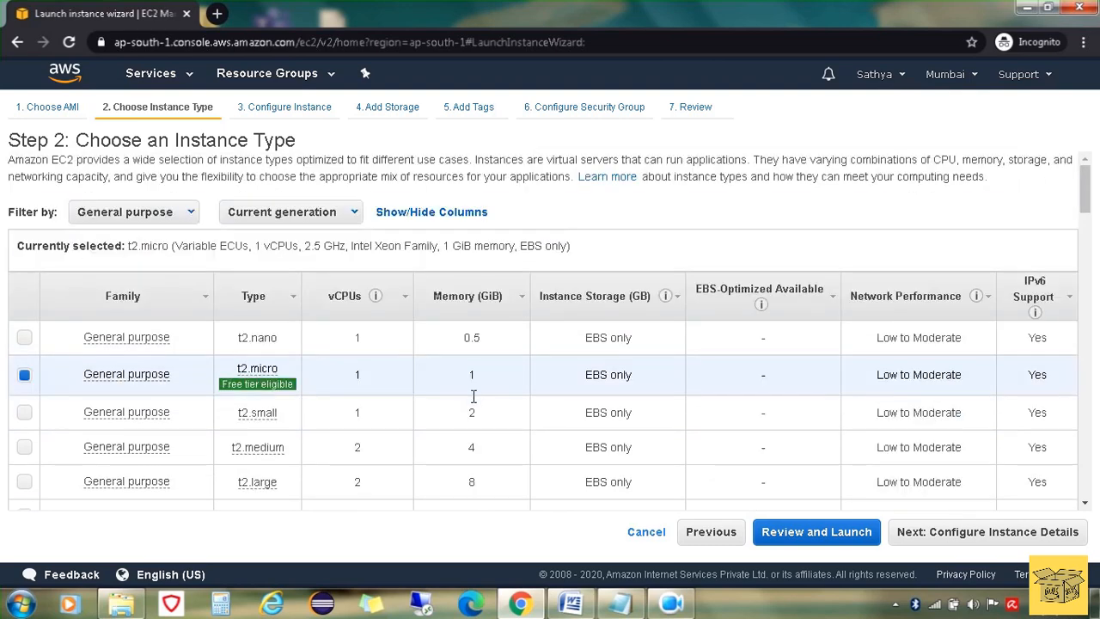
pyautogui.click(127, 212)
pyautogui.click(148, 277)
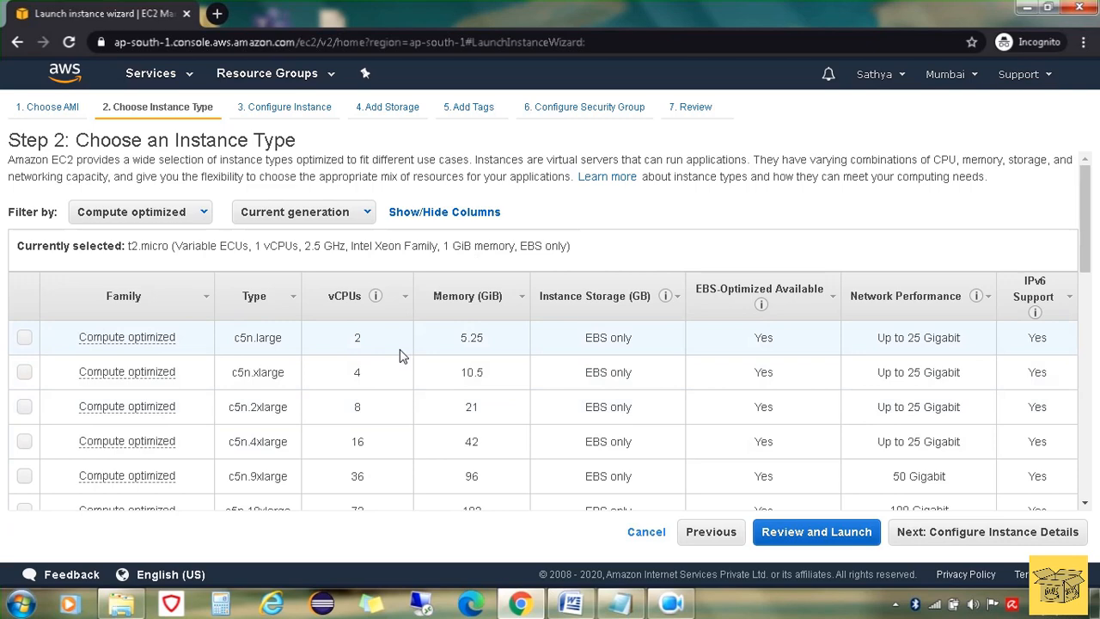
pyautogui.scroll(-1, 399, 354)
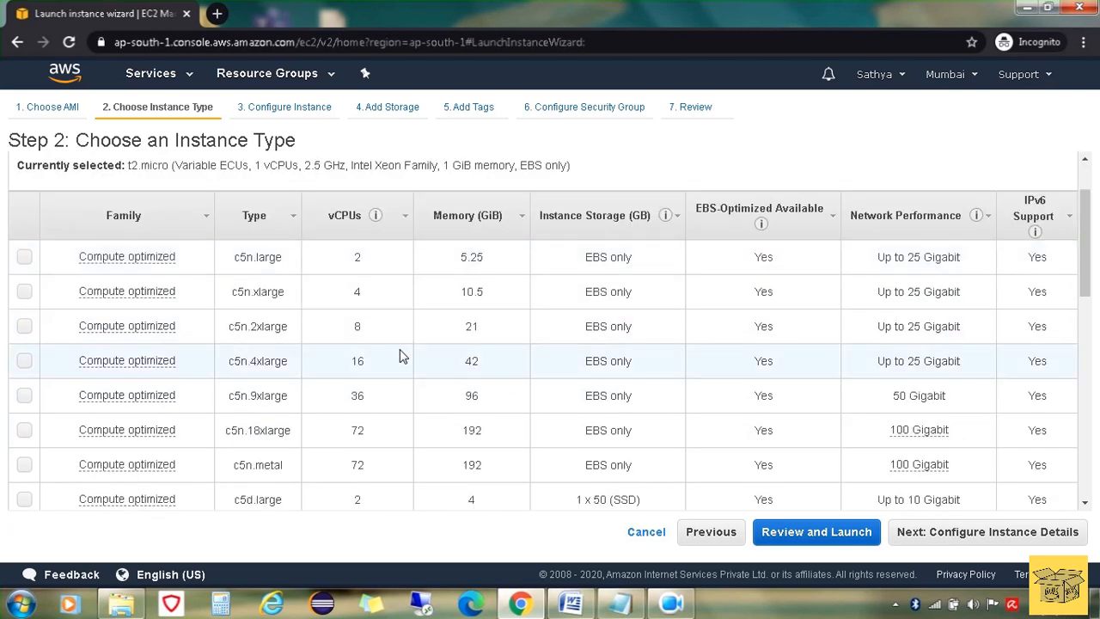
pyautogui.scroll(-2, 399, 355)
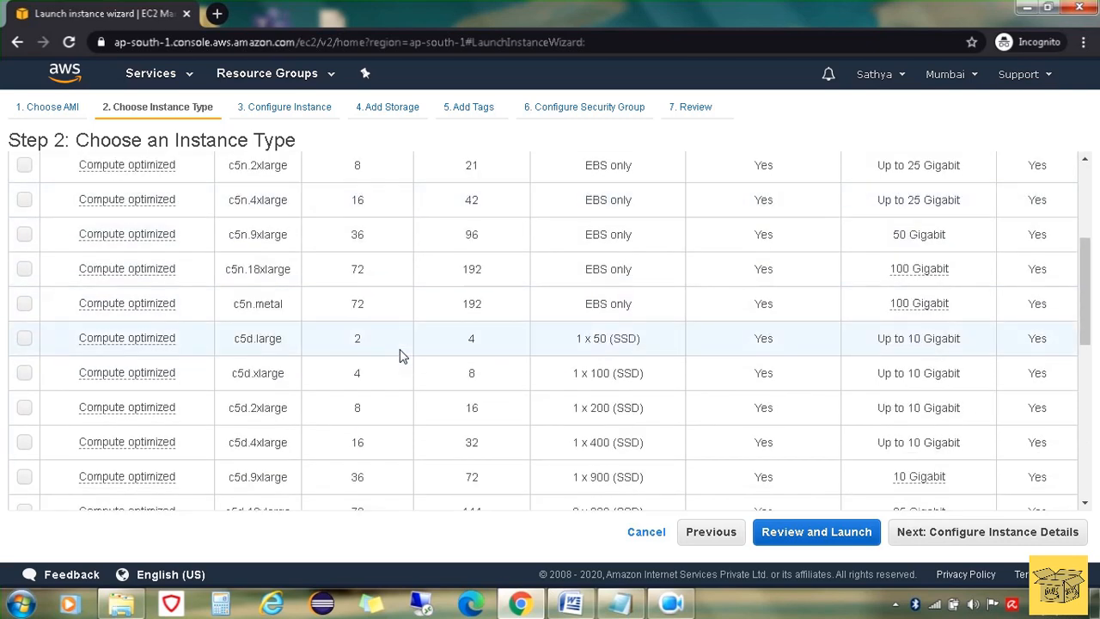
pyautogui.scroll(1, 400, 355)
pyautogui.scroll(2, 400, 355)
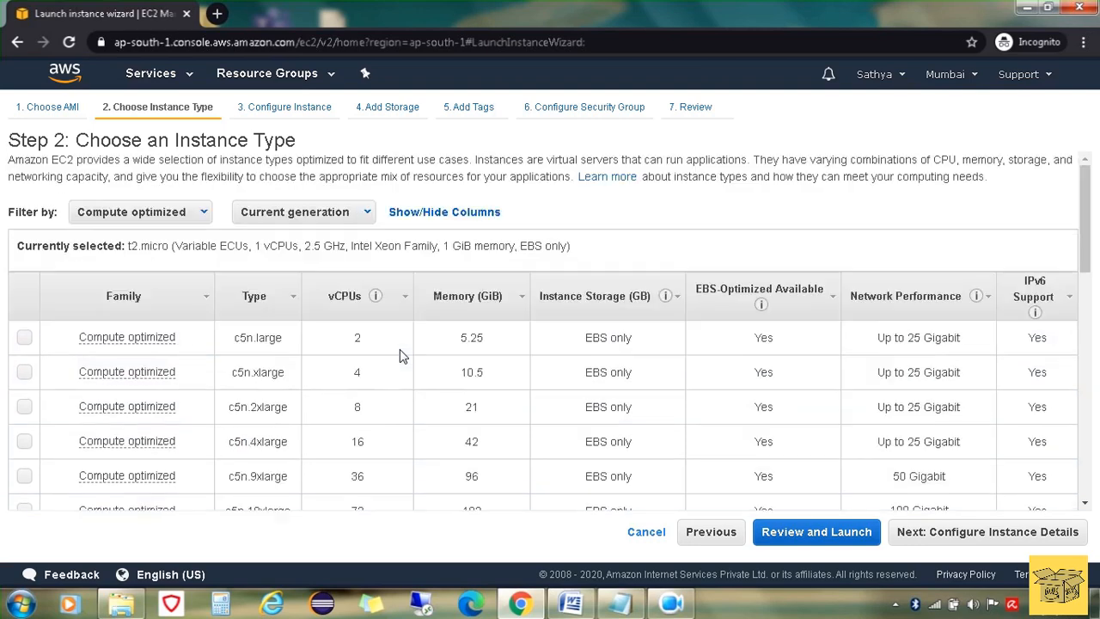
# Filter the instance types to GPU instances and review the whole list.
pyautogui.click(160, 215)
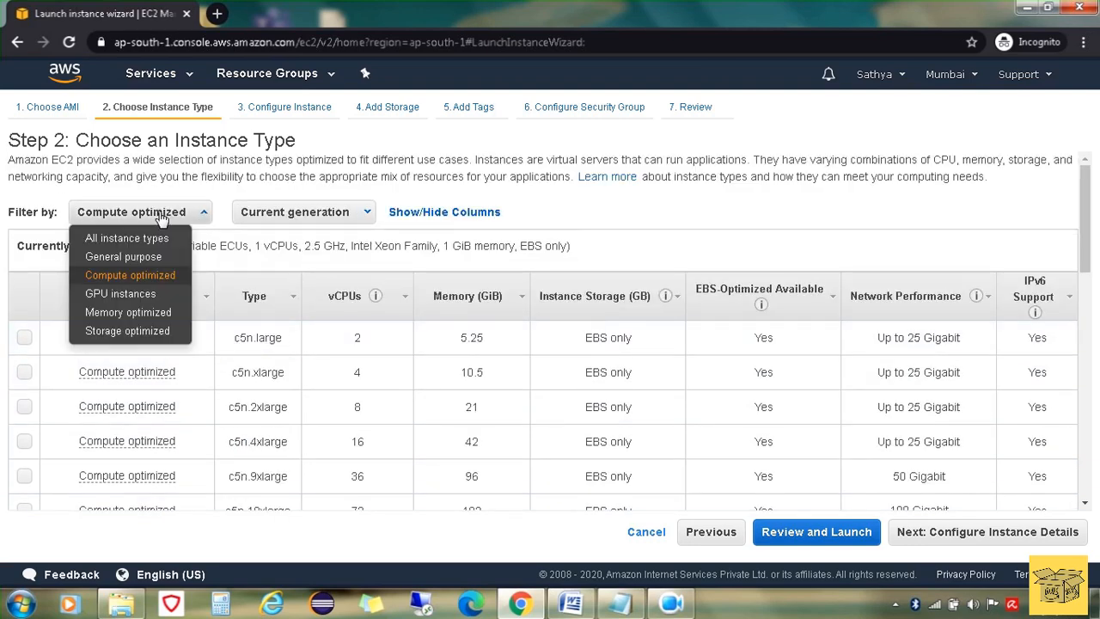
pyautogui.click(135, 293)
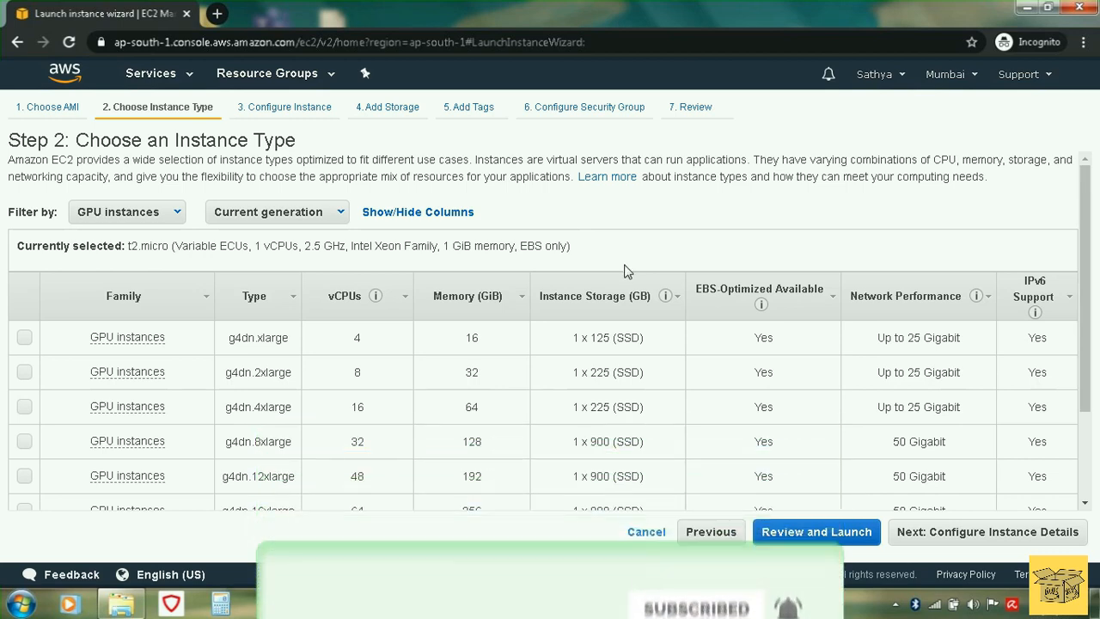
pyautogui.scroll(-3, 627, 267)
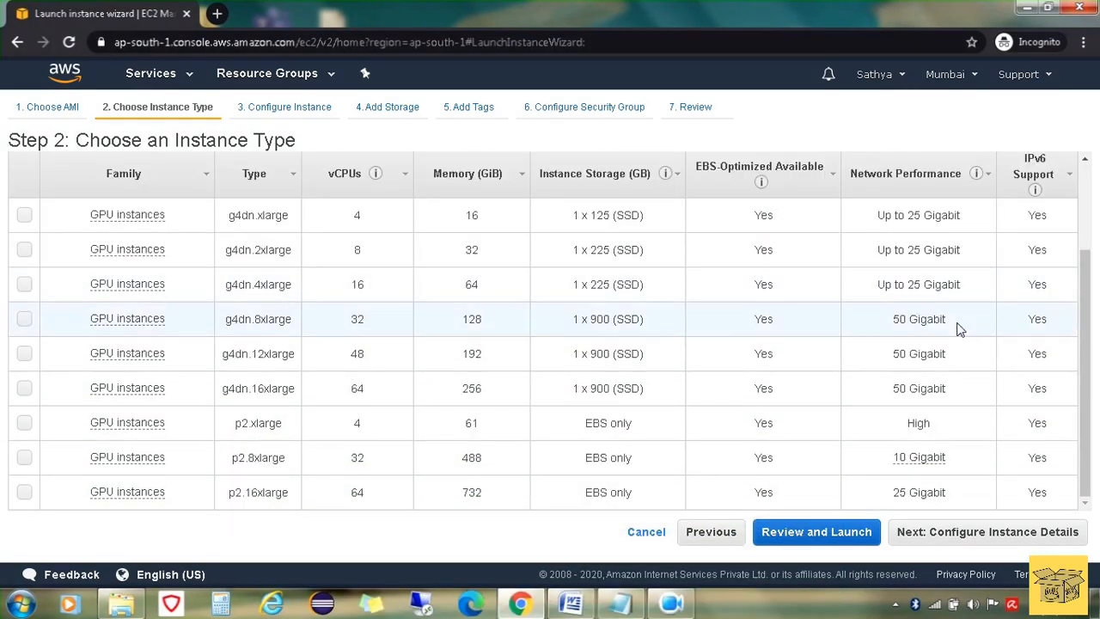
pyautogui.scroll(3, 375, 437)
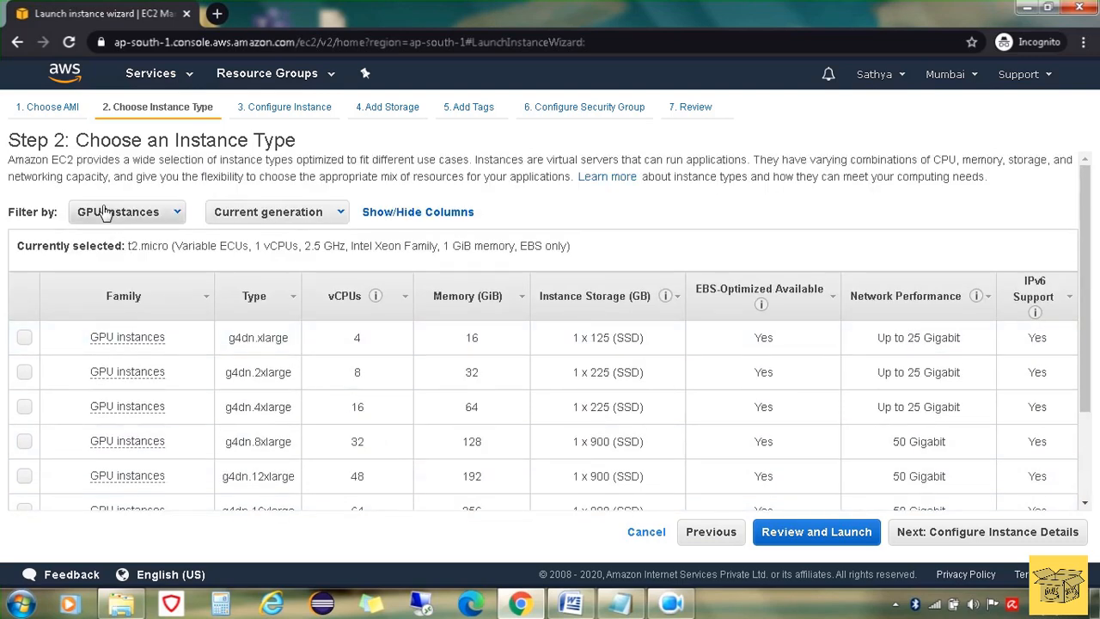
# Review the Memory optimized instance types, and those in the Storage optimized family.
pyautogui.click(105, 212)
pyautogui.click(137, 313)
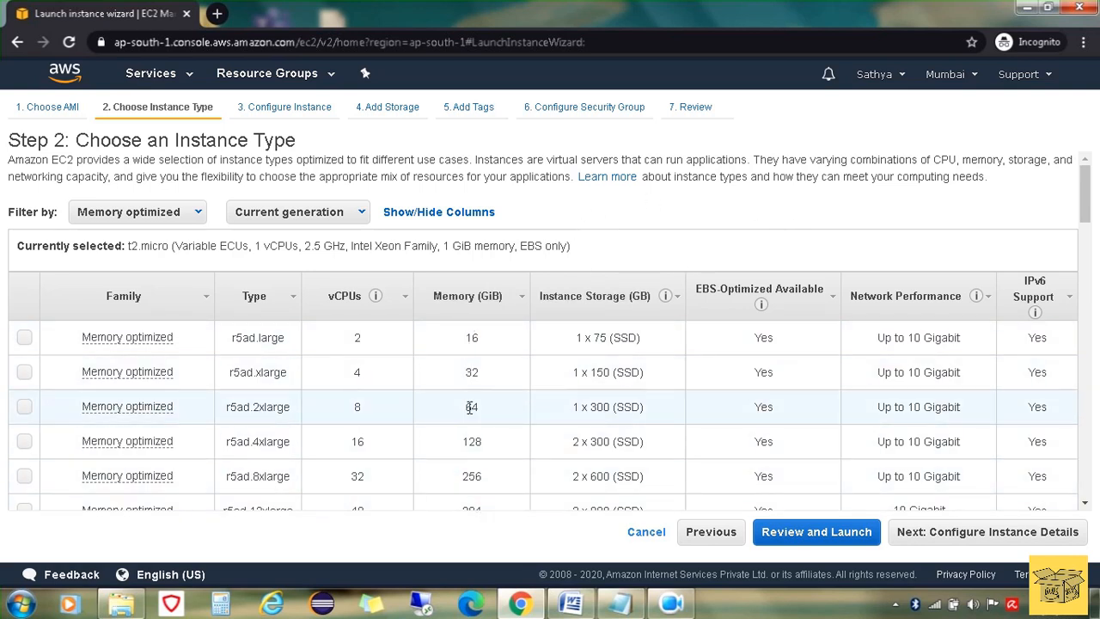
pyautogui.click(112, 212)
pyautogui.click(129, 331)
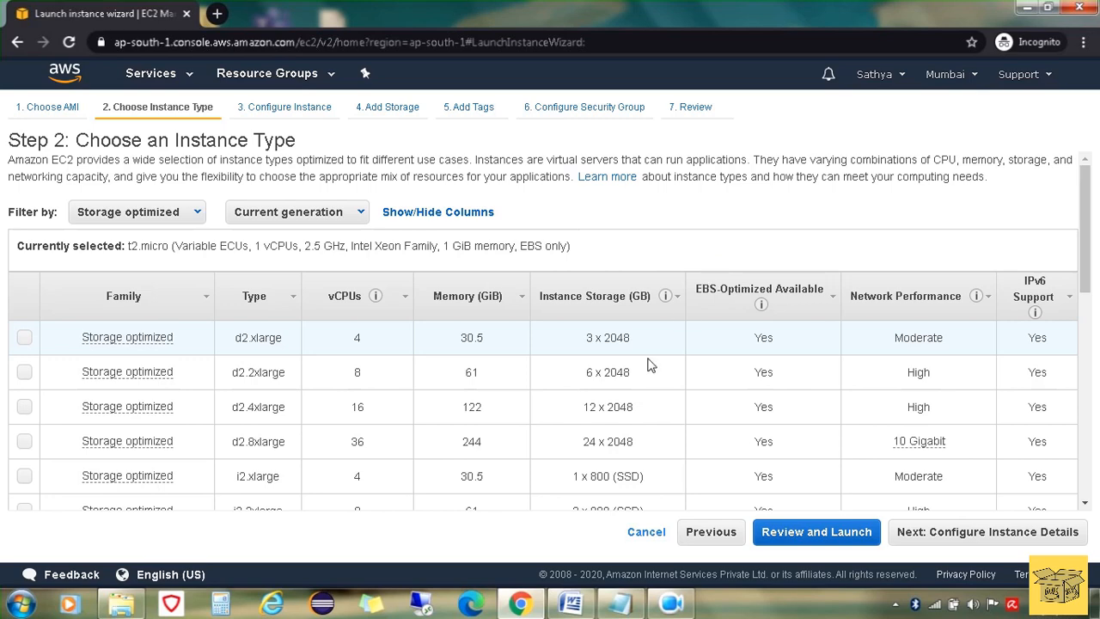
pyautogui.scroll(-2, 589, 307)
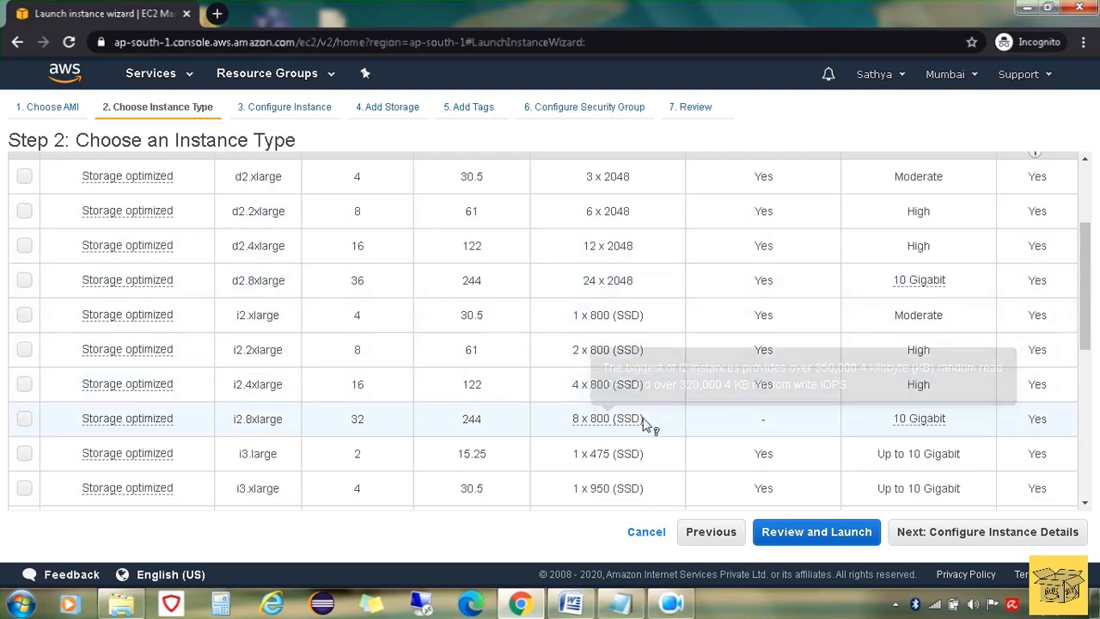
pyautogui.scroll(3, 633, 430)
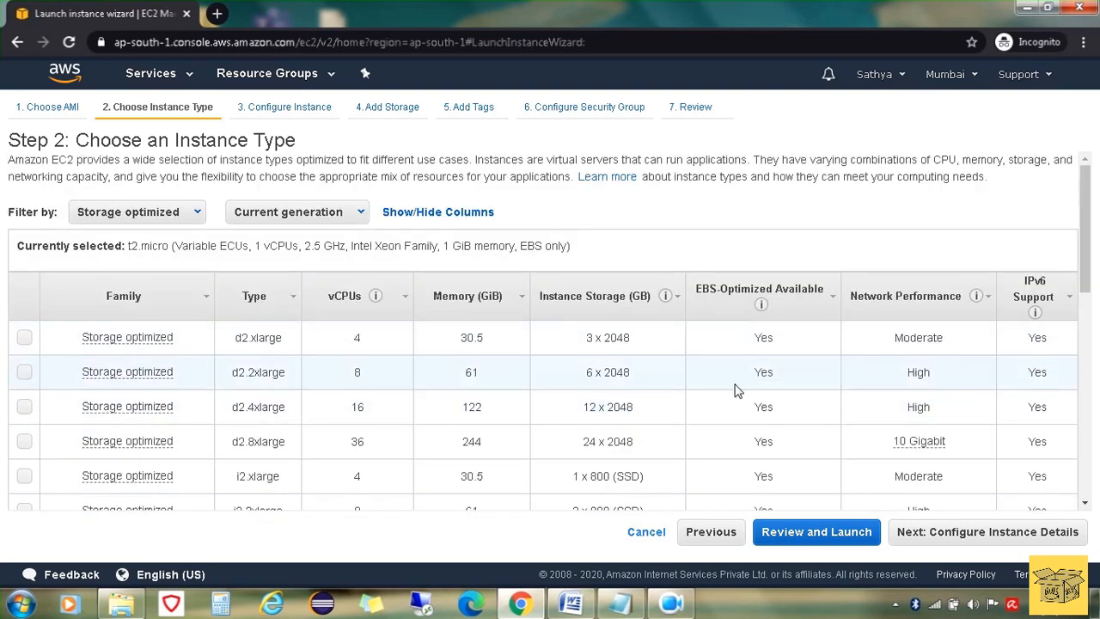
# Show all instance types again, and proceed with t2.micro and the default instance details to the storage settings.
pyautogui.click(162, 219)
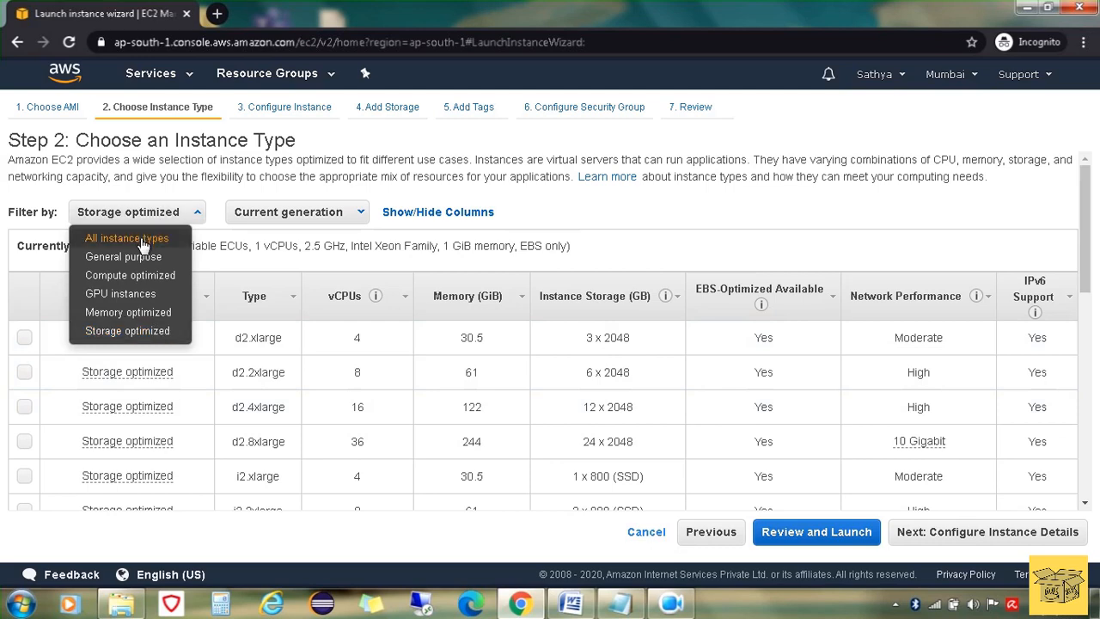
pyautogui.click(142, 244)
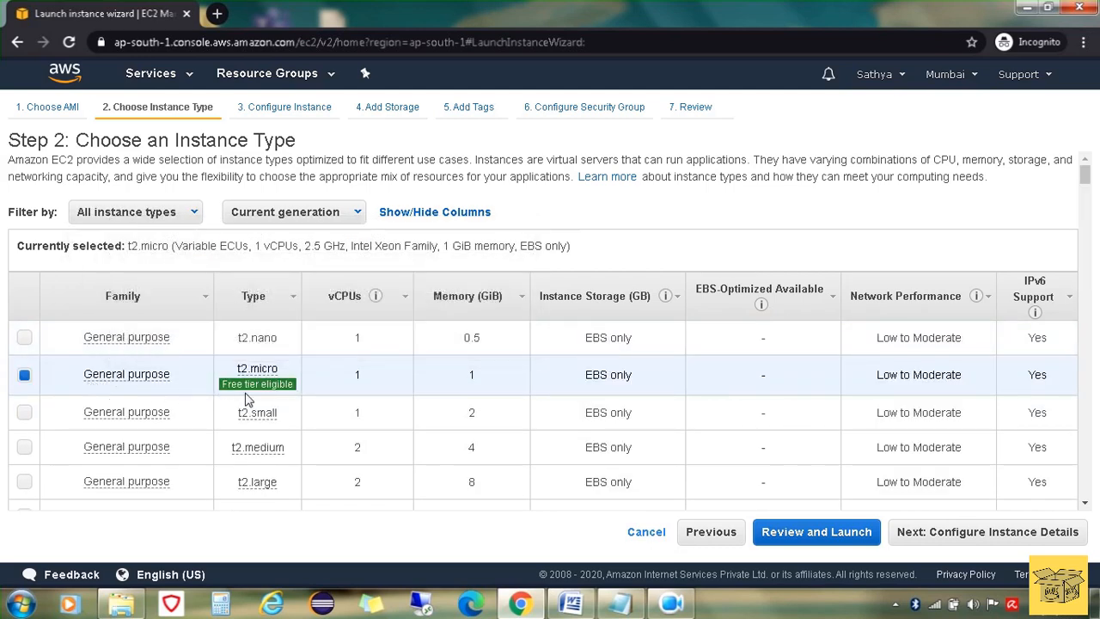
pyautogui.moveTo(272, 387)
pyautogui.click(962, 541)
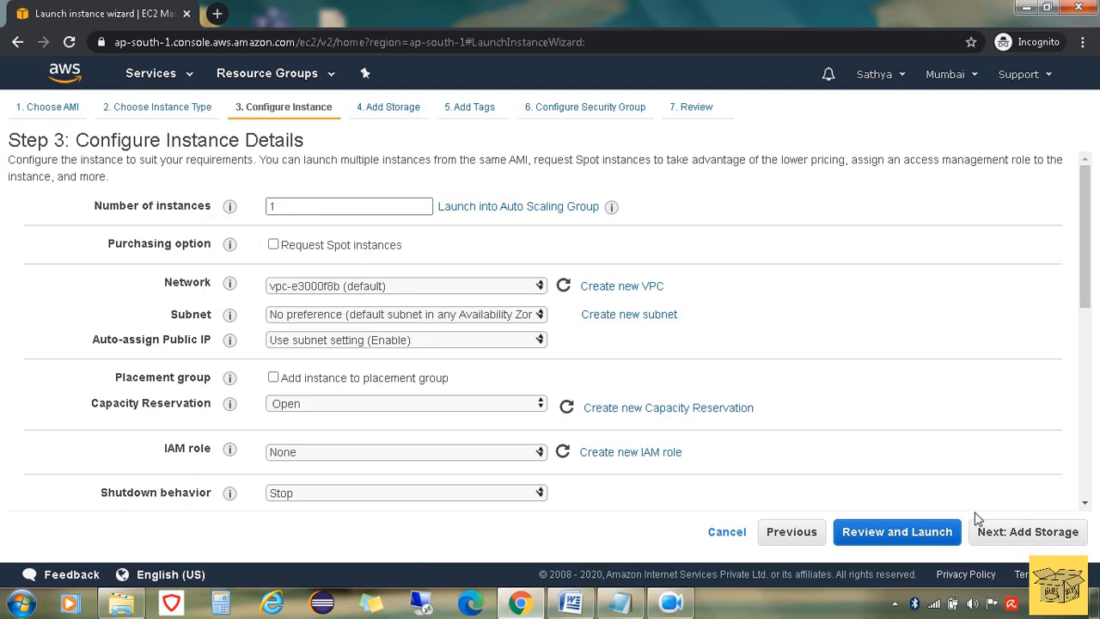
pyautogui.click(1022, 545)
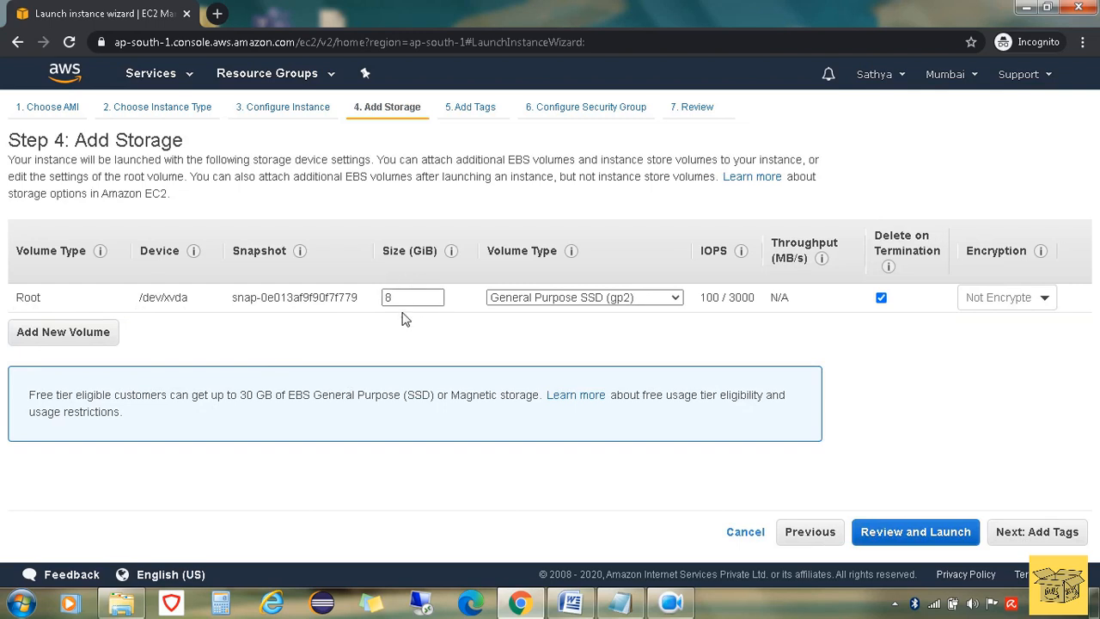
# Check the free tier storage note and set the root volume's size to 10 GiB.
pyautogui.moveTo(23, 396); pyautogui.dragTo(309, 391)
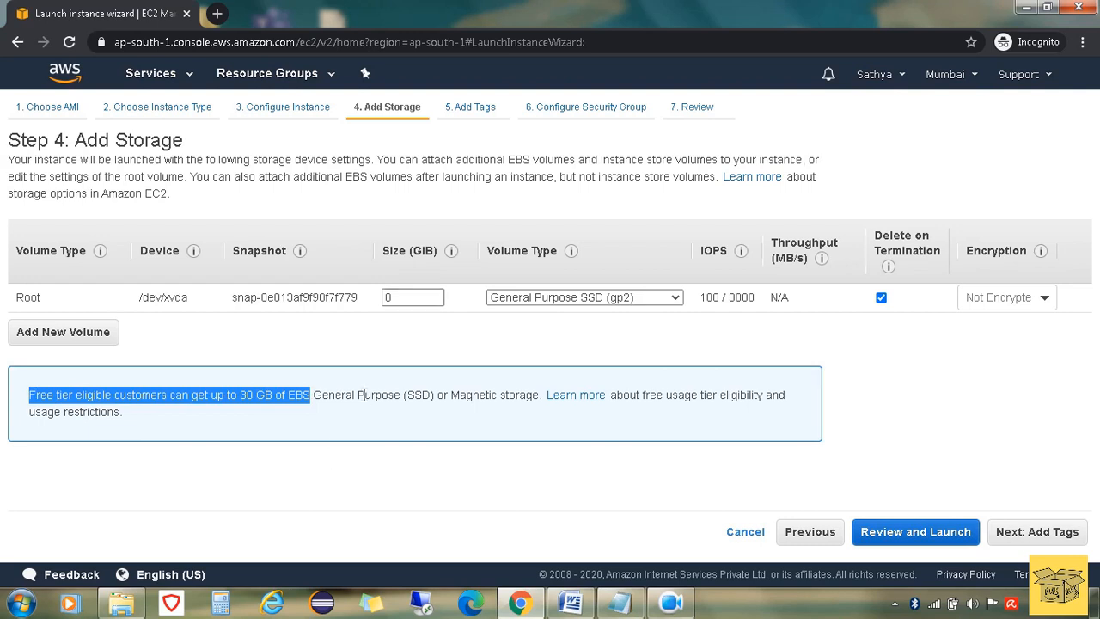
pyautogui.click(397, 336)
pyautogui.moveTo(415, 301); pyautogui.dragTo(192, 293)
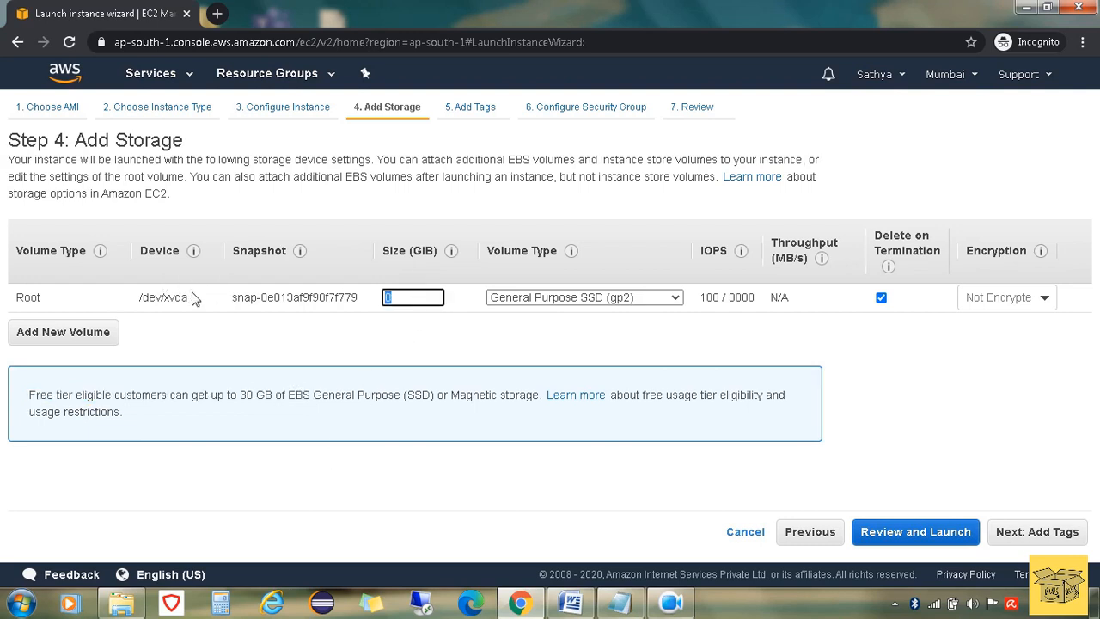
pyautogui.write('10')
pyautogui.click(431, 331)
# Add a second EBS volume of 10 GiB with Delete on Termination enabled, and continue to the tags.
pyautogui.click(34, 338)
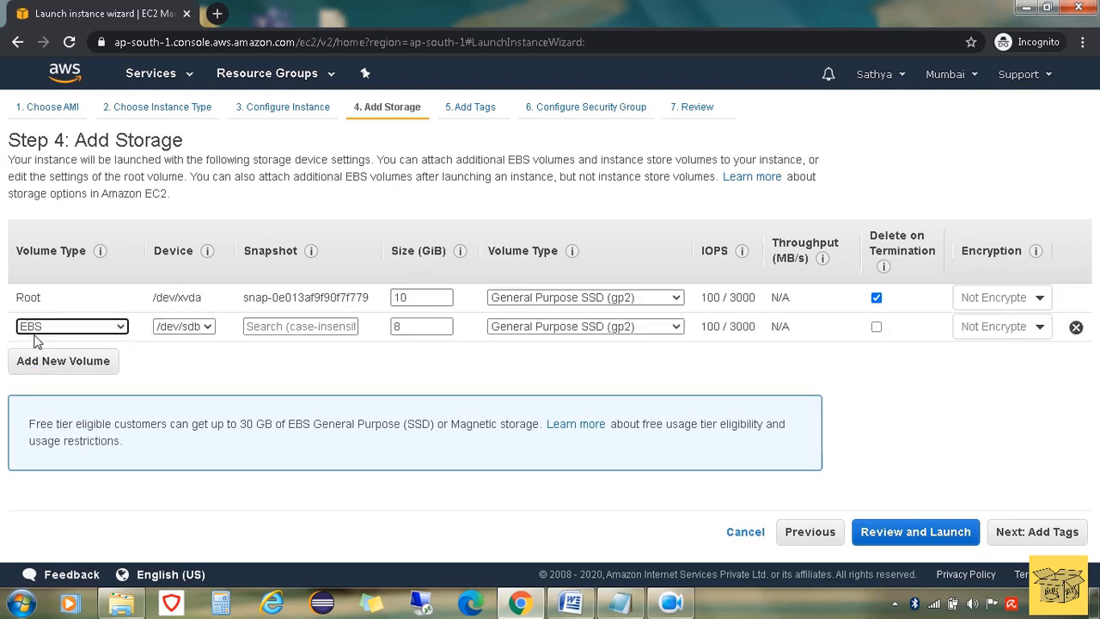
pyautogui.click(419, 327)
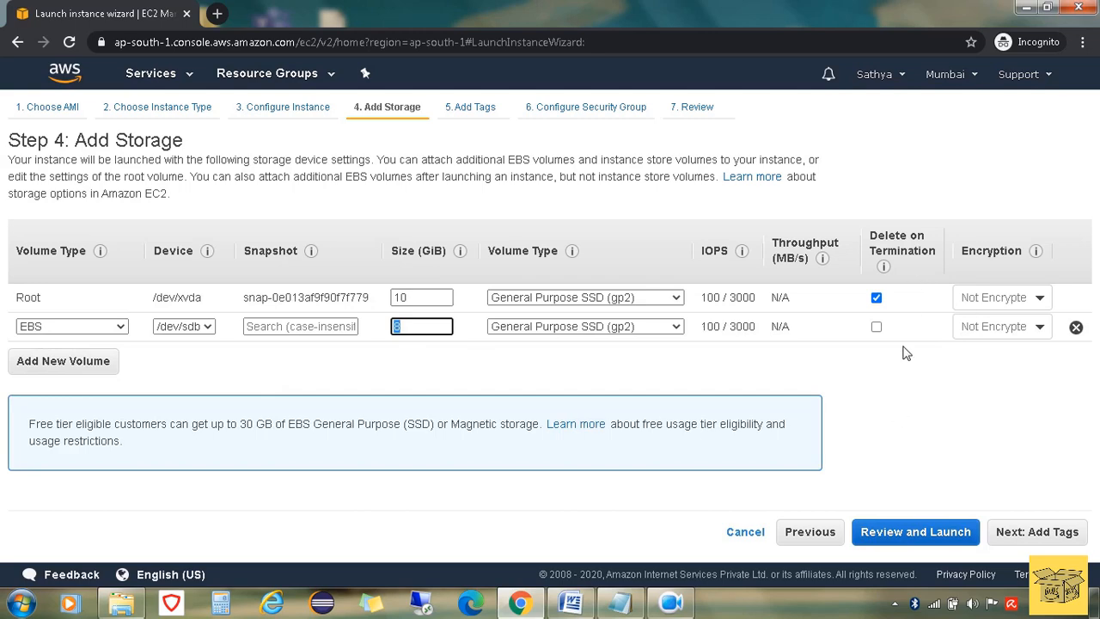
pyautogui.moveTo(882, 268)
pyautogui.click(430, 329)
pyautogui.write('10')
pyautogui.click(440, 365)
pyautogui.moveTo(235, 428); pyautogui.dragTo(275, 427)
pyautogui.click(958, 384)
pyautogui.click(875, 326)
pyautogui.click(1047, 540)
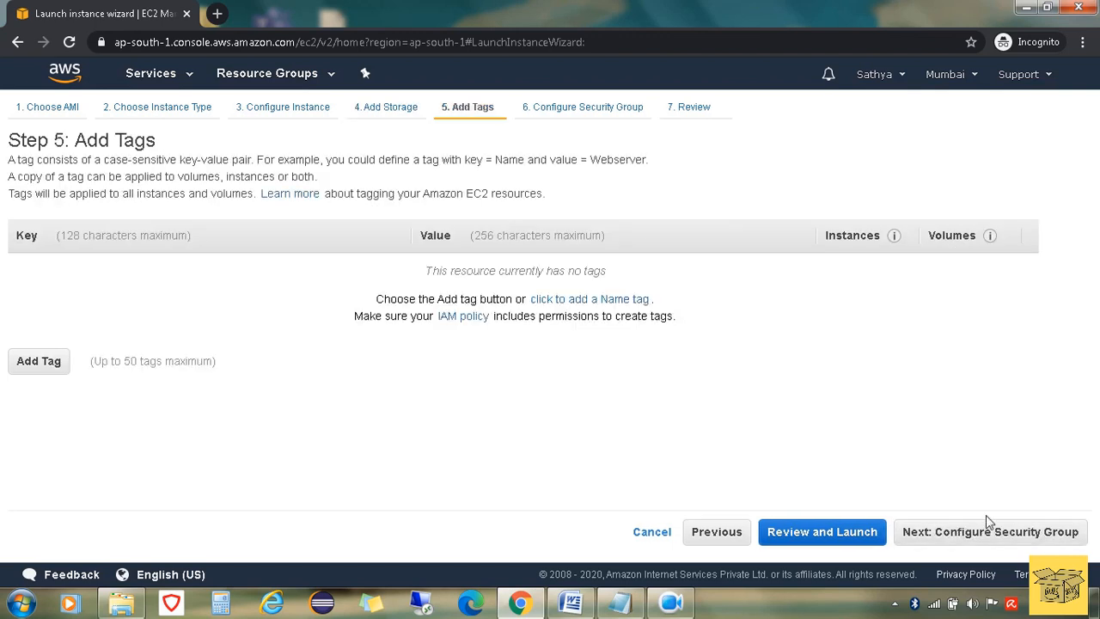
# Add a tag with key Name and value linux-webserver, and continue to the security group settings.
pyautogui.click(39, 363)
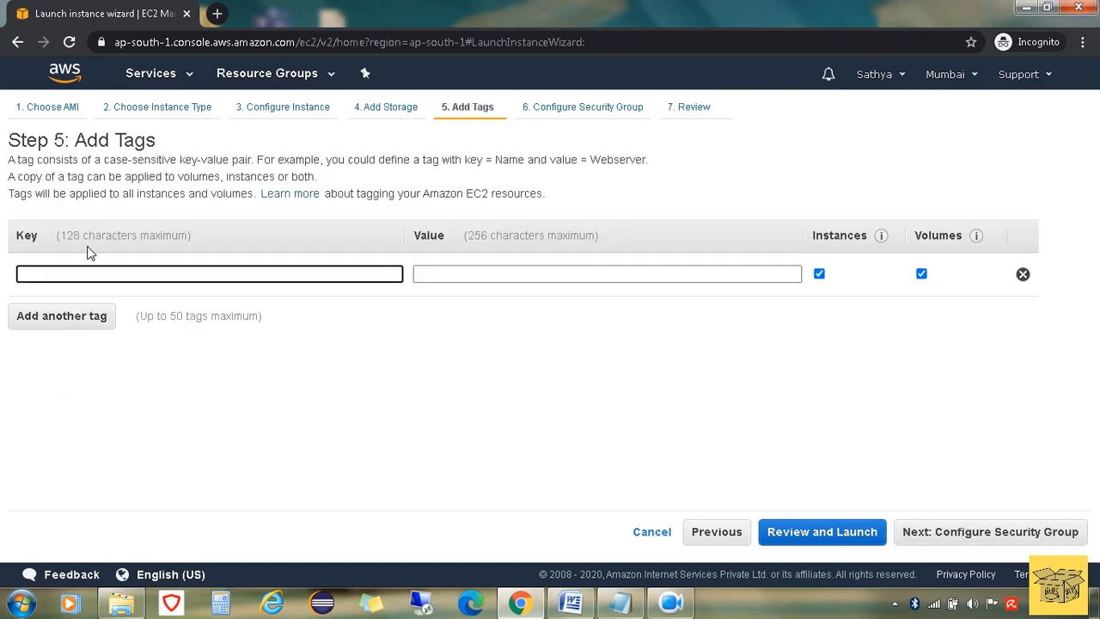
pyautogui.write('Name')
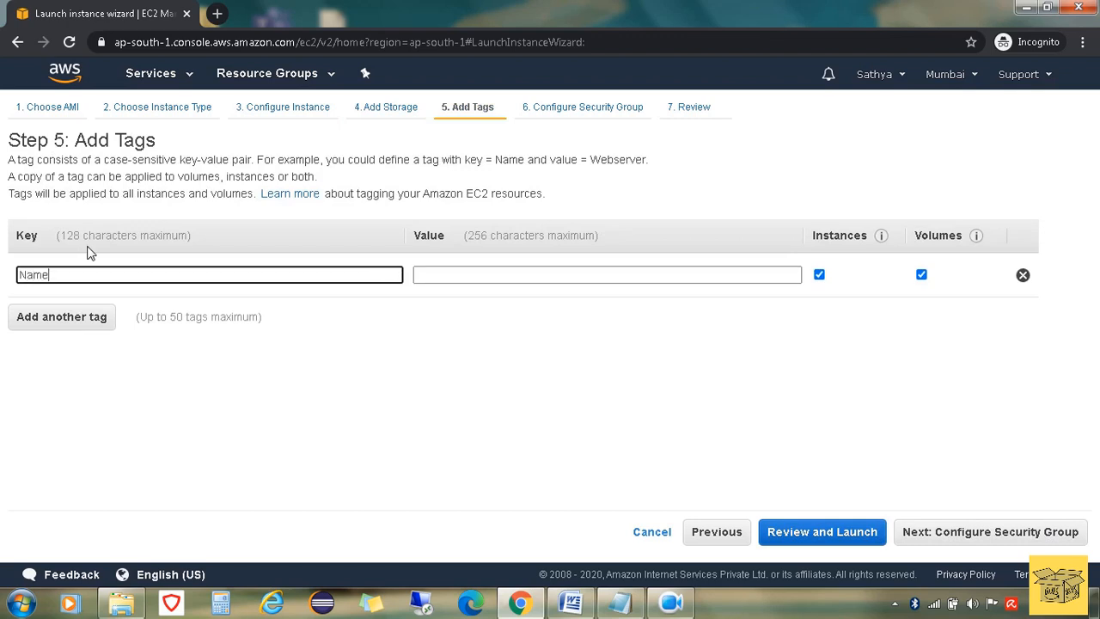
pyautogui.click(516, 275)
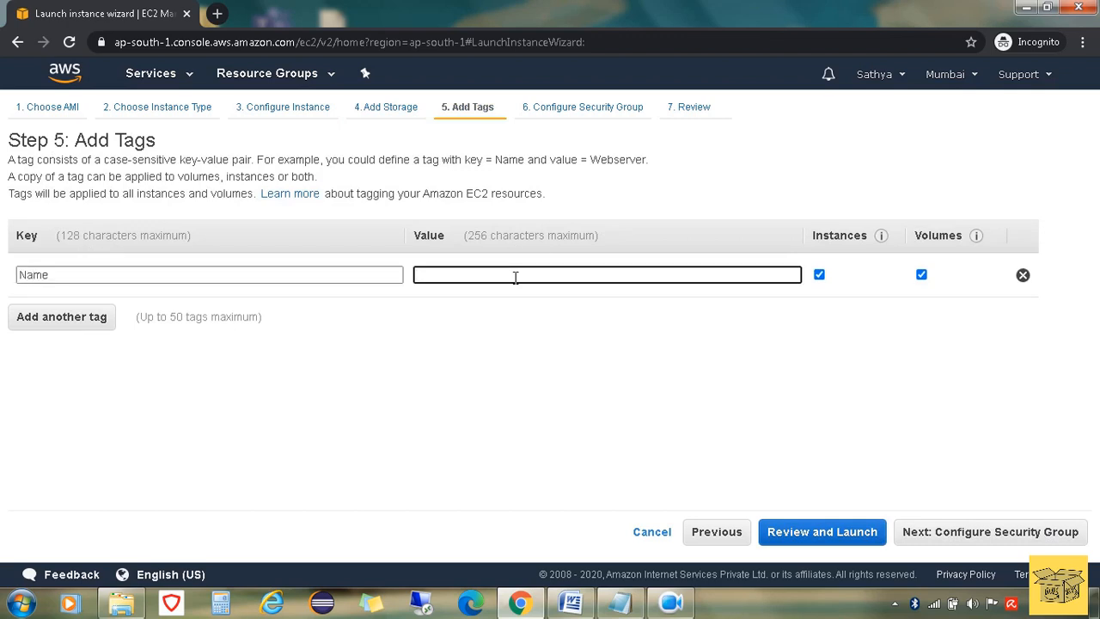
pyautogui.write('linux-web')
pyautogui.write('s')
pyautogui.press('BackSpace')
pyautogui.write('webserver')
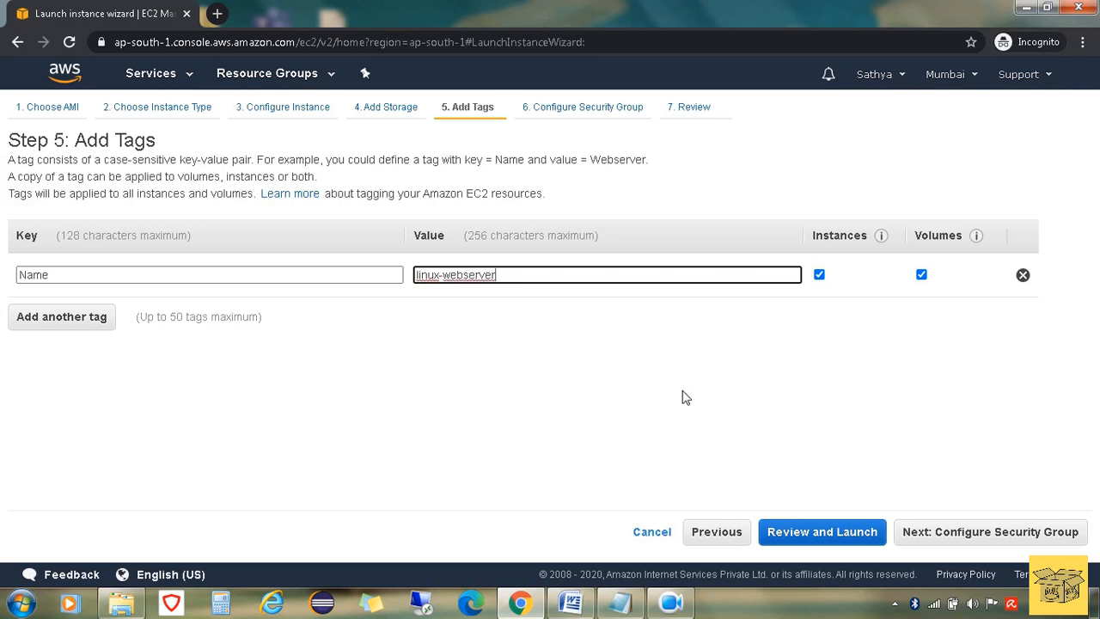
pyautogui.click(967, 533)
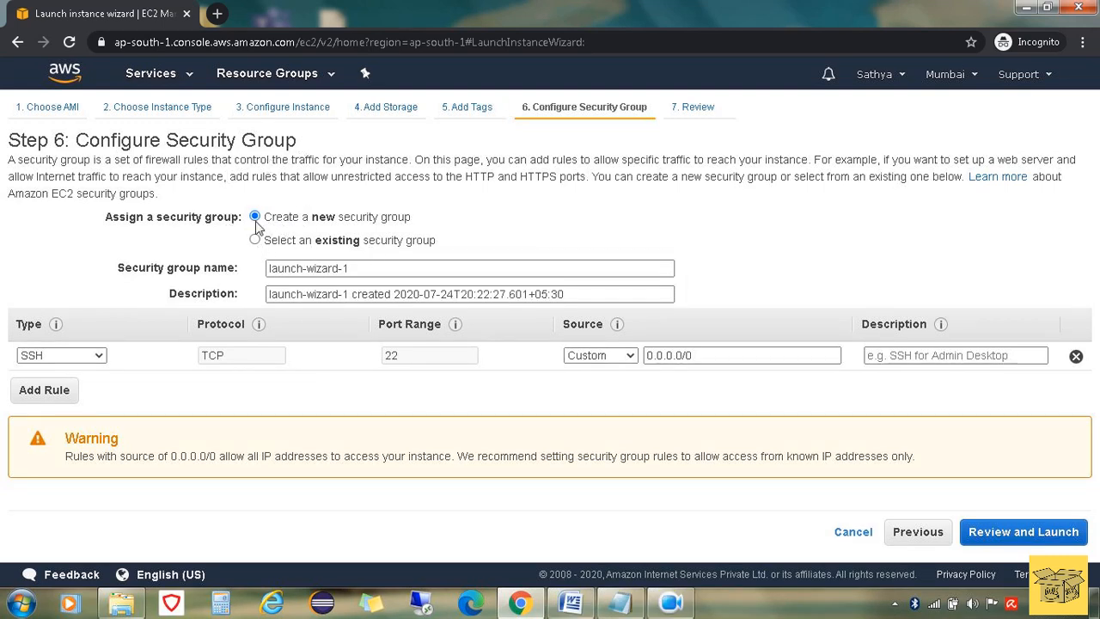
# Name the new security group linux-sg-webserver.
pyautogui.click(353, 268)
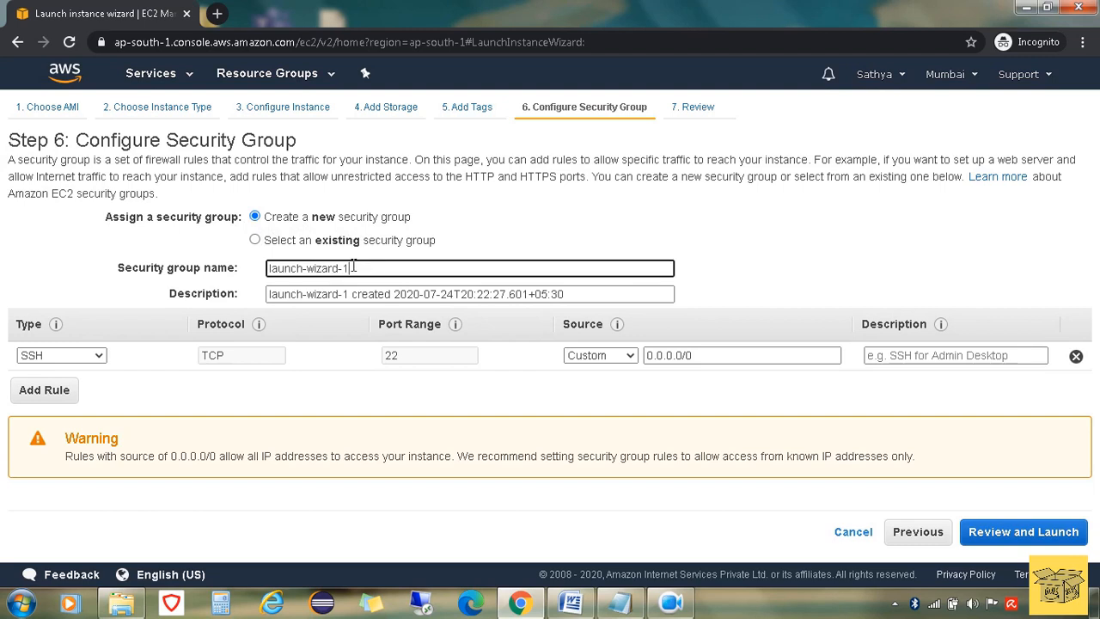
pyautogui.moveTo(353, 267); pyautogui.dragTo(247, 284)
pyautogui.write('linux-sg-webserver')
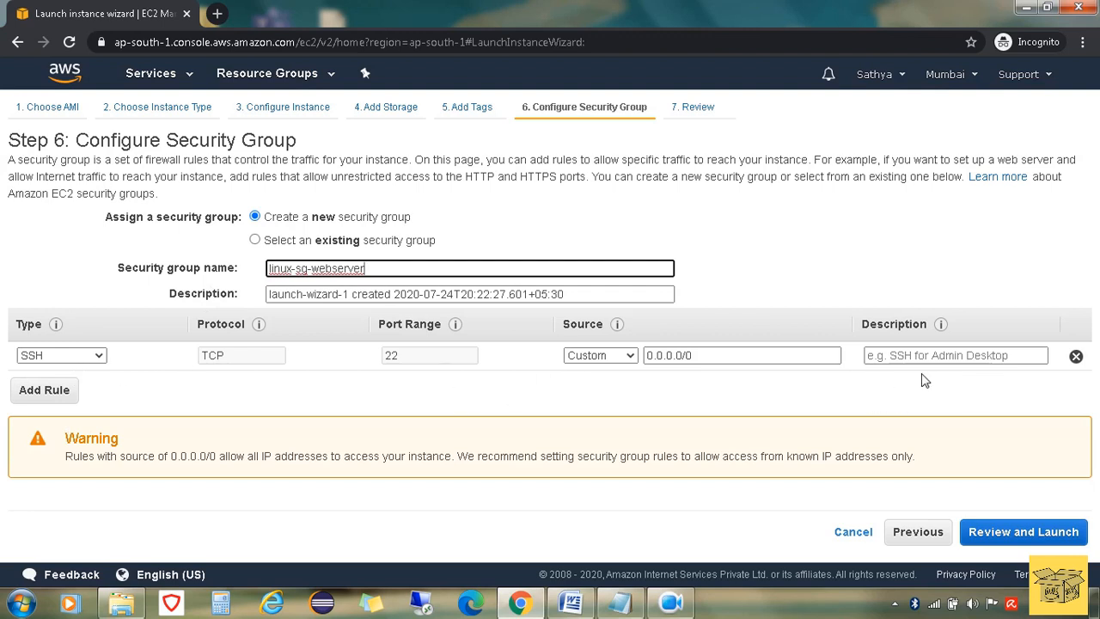
# Add an HTTP rule to the security group, keeping its default source addresses.
pyautogui.click(50, 395)
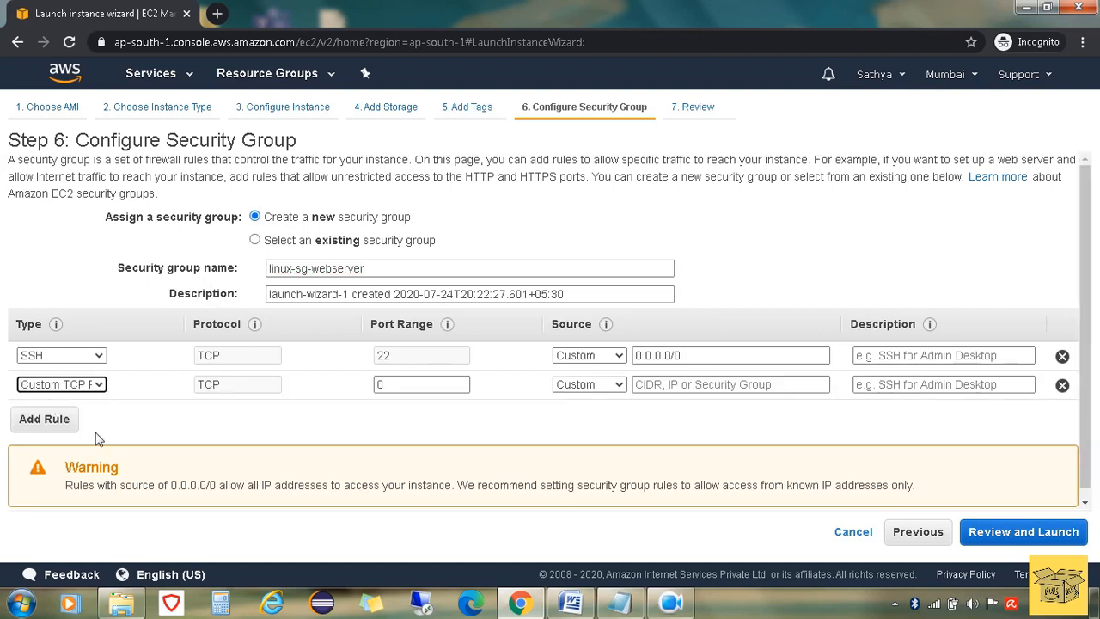
pyautogui.click(69, 385)
pyautogui.scroll(-1, 51, 339)
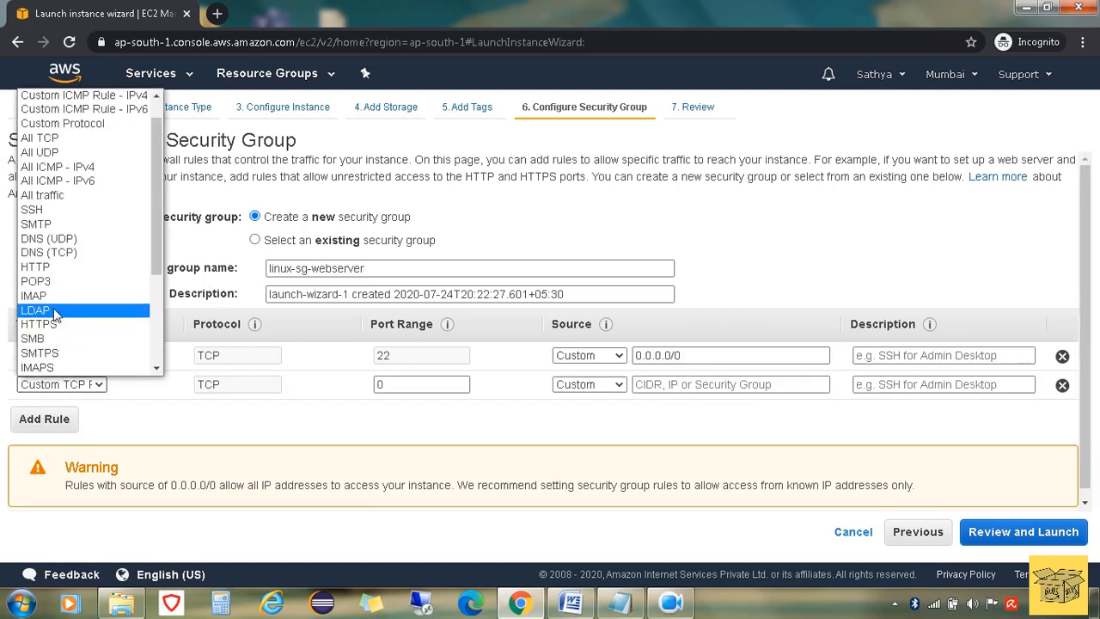
pyautogui.click(57, 268)
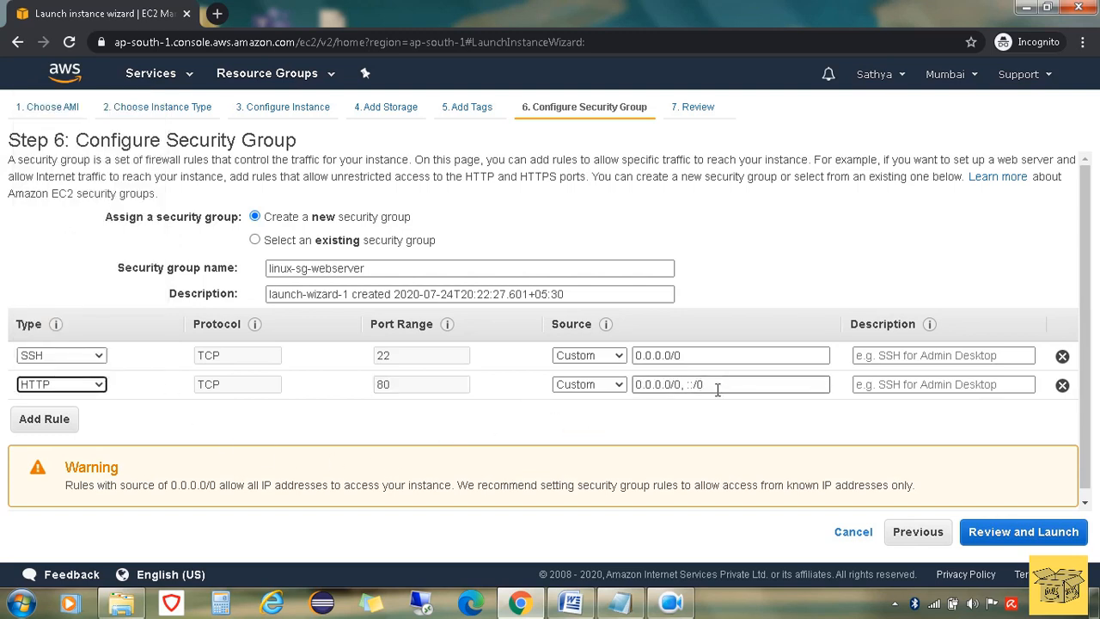
pyautogui.moveTo(717, 386); pyautogui.dragTo(613, 392)
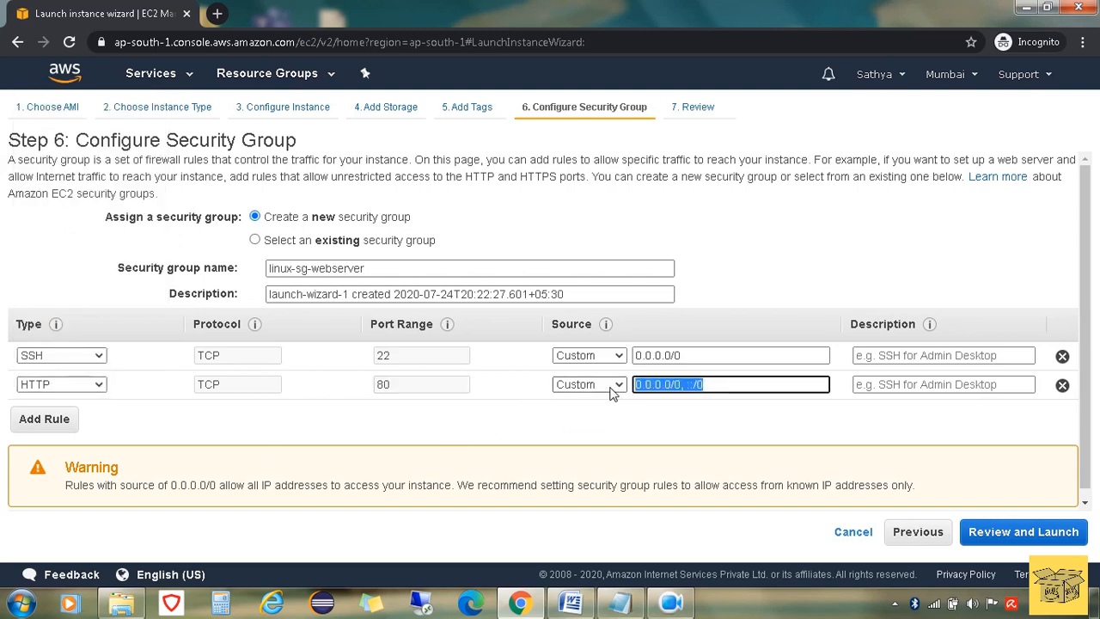
pyautogui.click(659, 413)
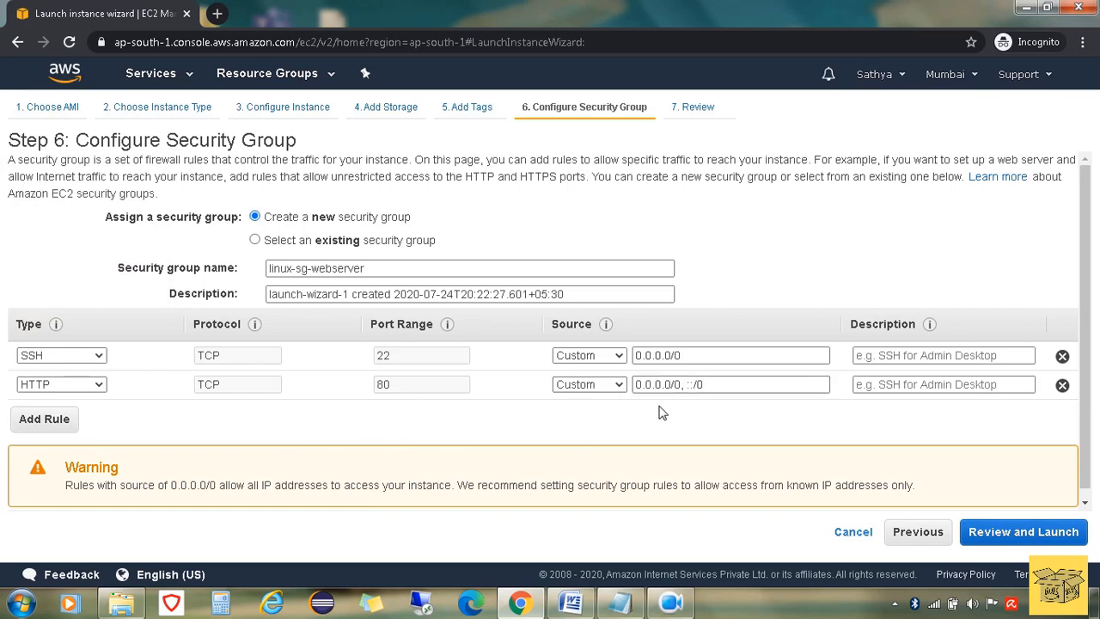
# Add an HTTPS rule to the security group, keeping its default source addresses.
pyautogui.click(38, 421)
pyautogui.click(55, 416)
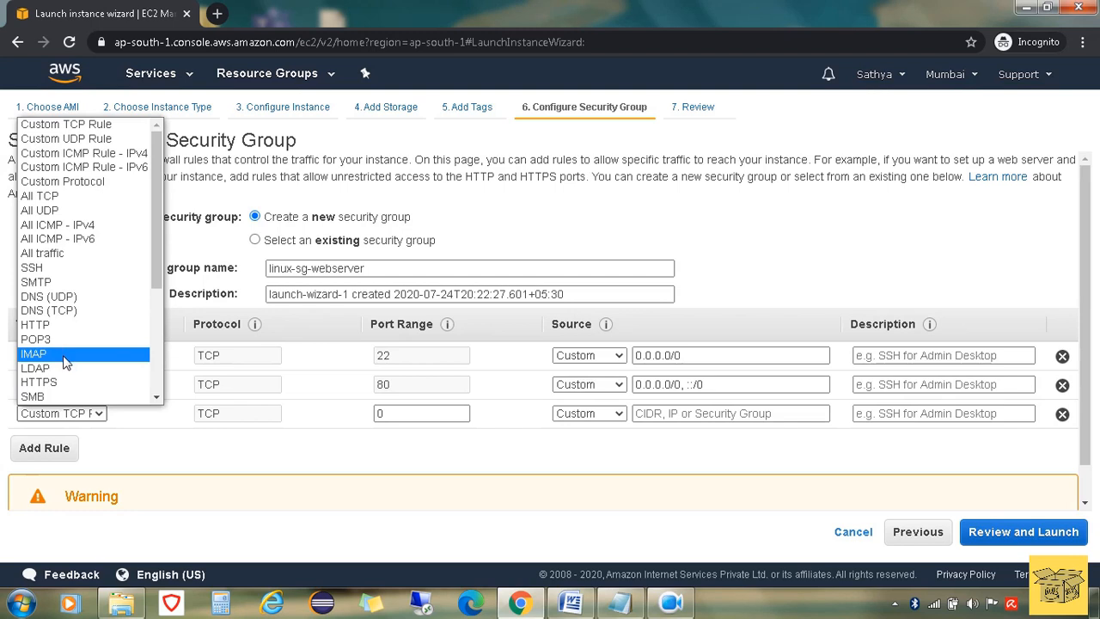
pyautogui.click(68, 384)
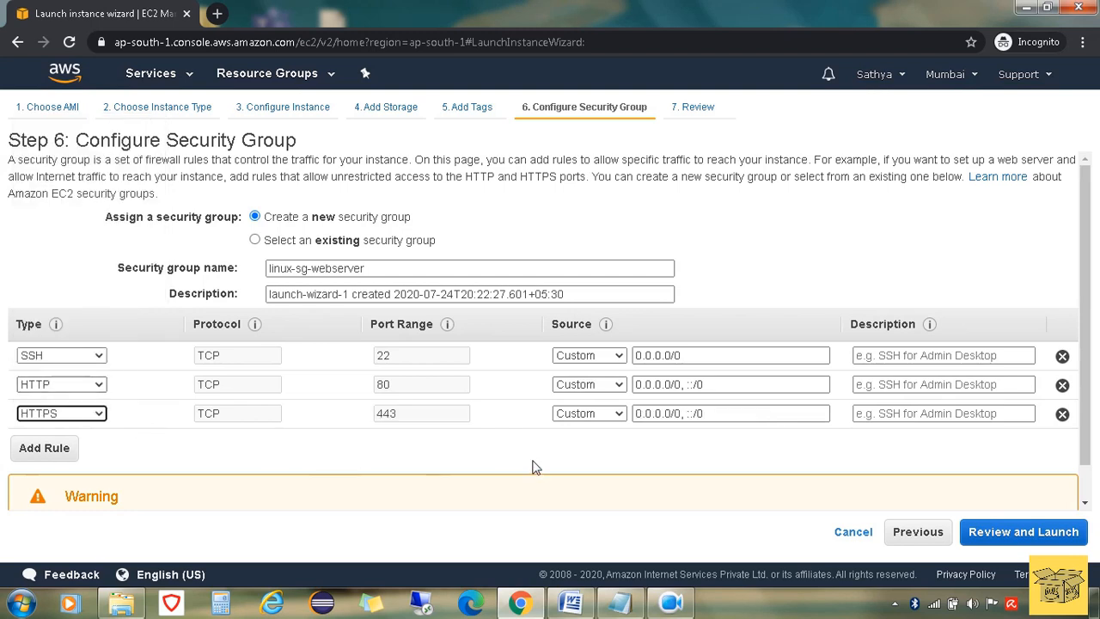
pyautogui.moveTo(732, 414); pyautogui.dragTo(621, 418)
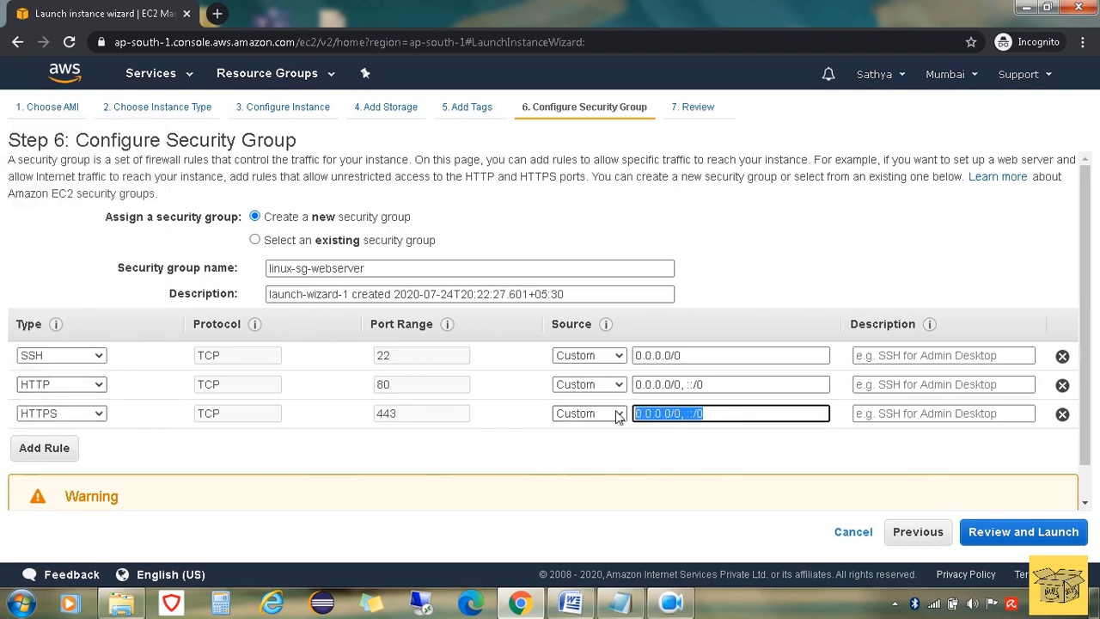
pyautogui.click(656, 454)
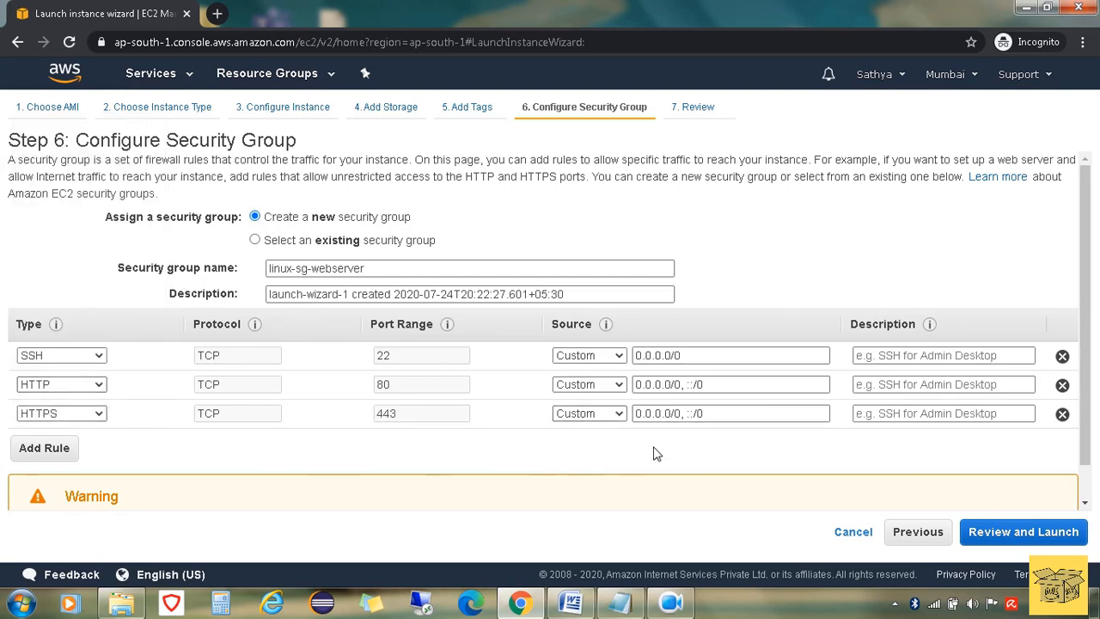
# Continue to the launch review, look over the instance details and security group rules, and proceed to the key pair selection.
pyautogui.click(1008, 540)
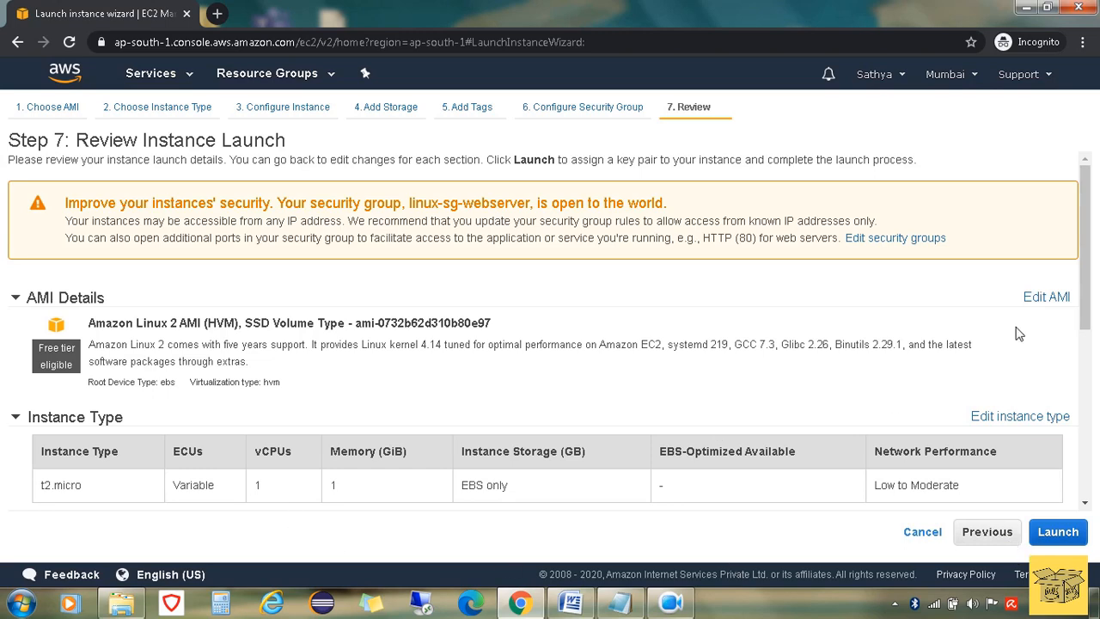
pyautogui.moveTo(1081, 277); pyautogui.dragTo(1099, 453)
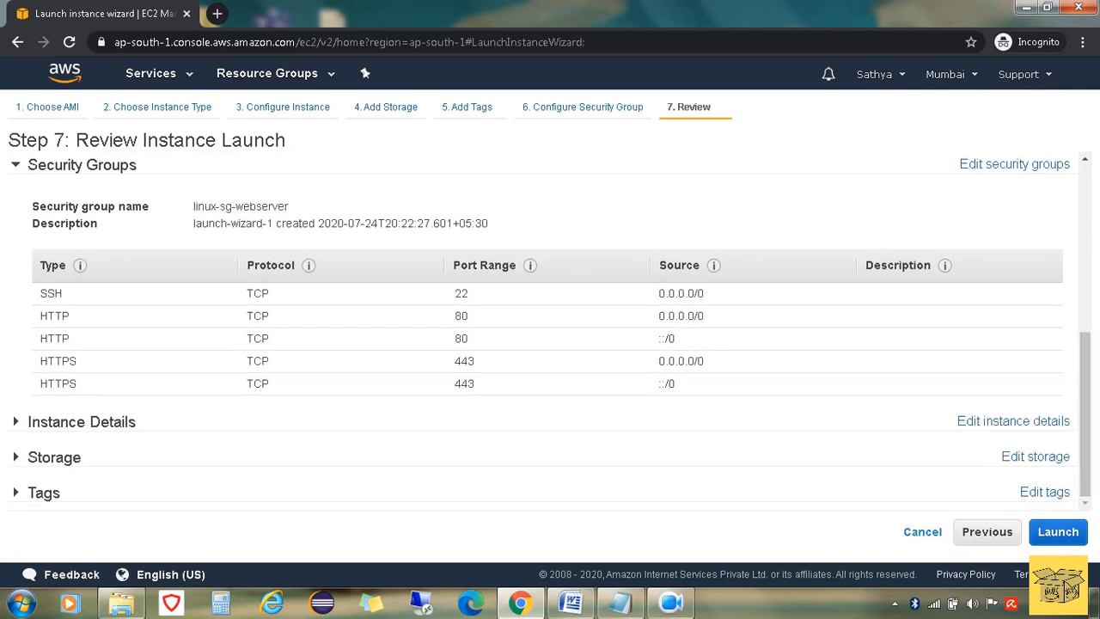
pyautogui.click(1063, 531)
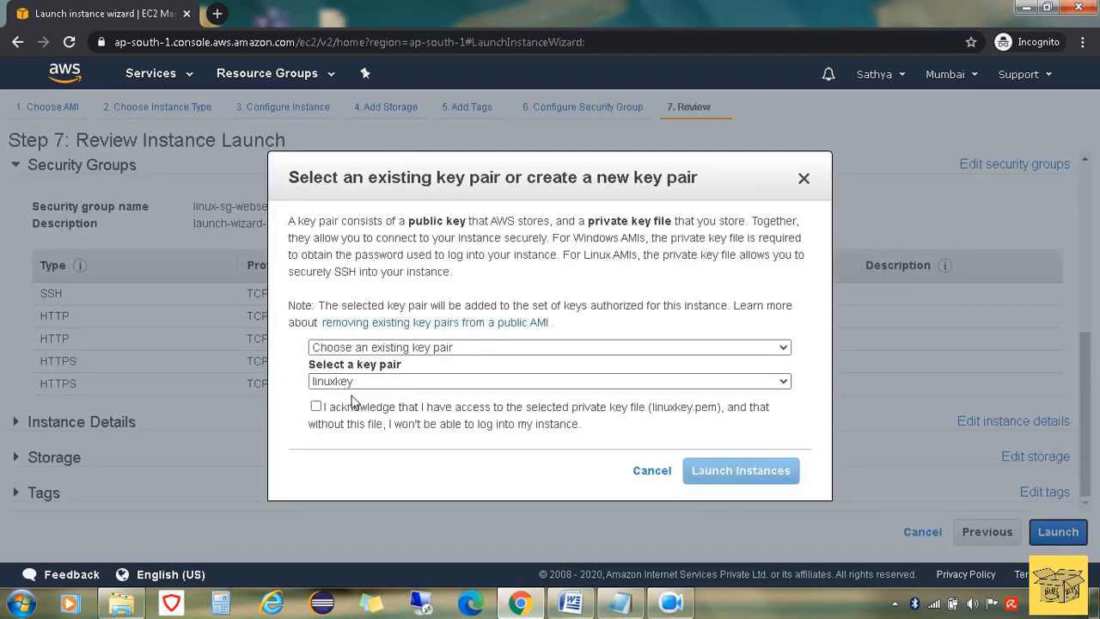
# Create a new key pair named linuxwebserver and download its private key file.
pyautogui.click(343, 347)
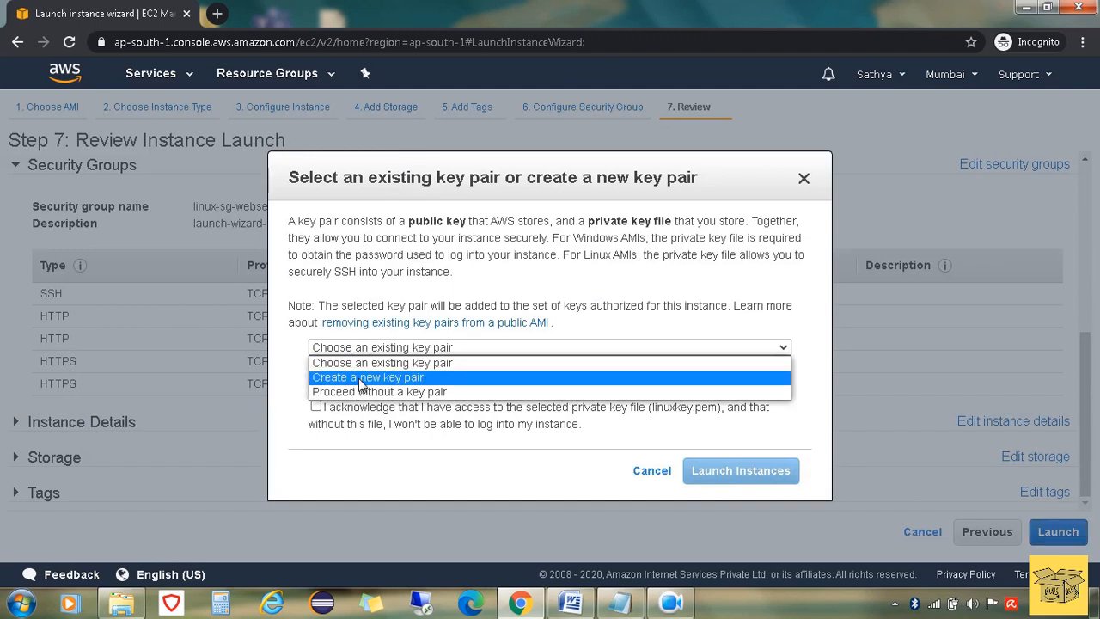
pyautogui.click(358, 379)
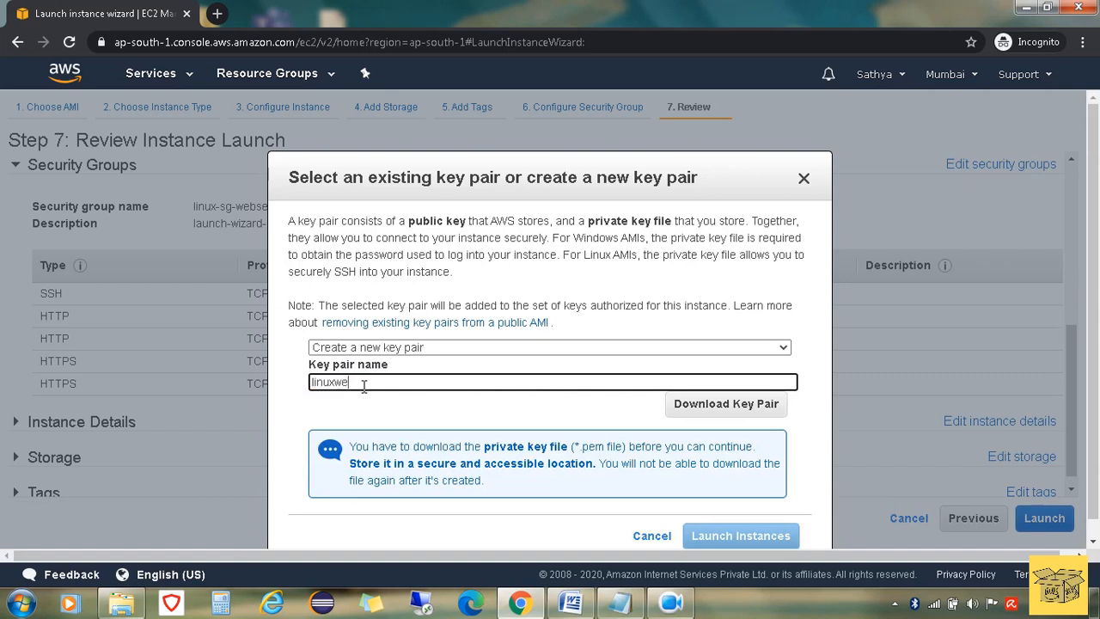
pyautogui.write('ver')
pyautogui.click(720, 411)
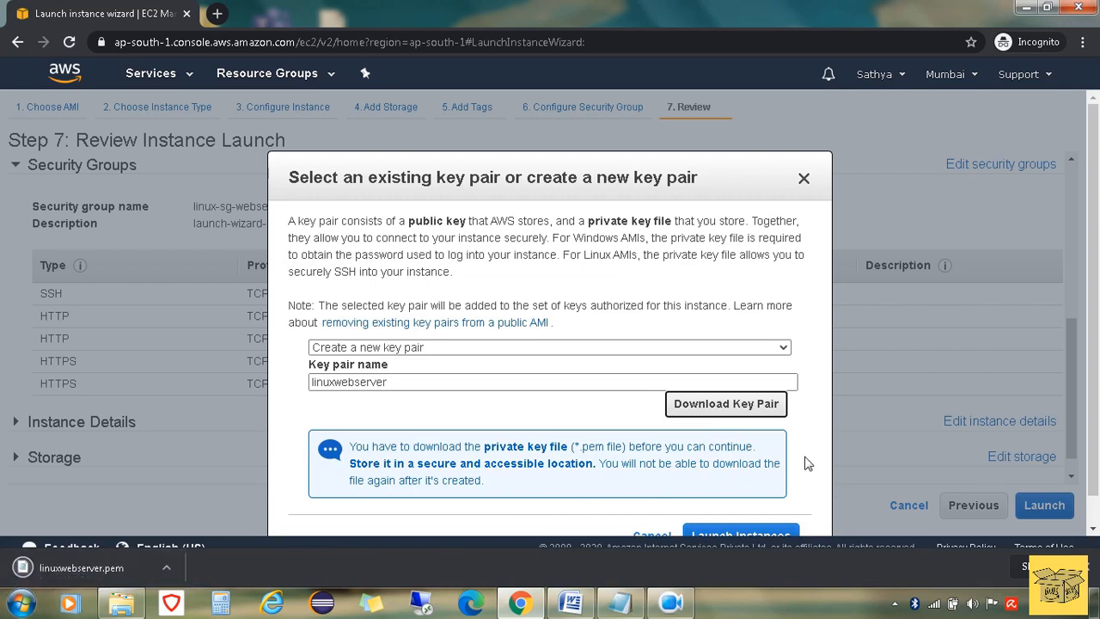
pyautogui.scroll(-1, 1096, 337)
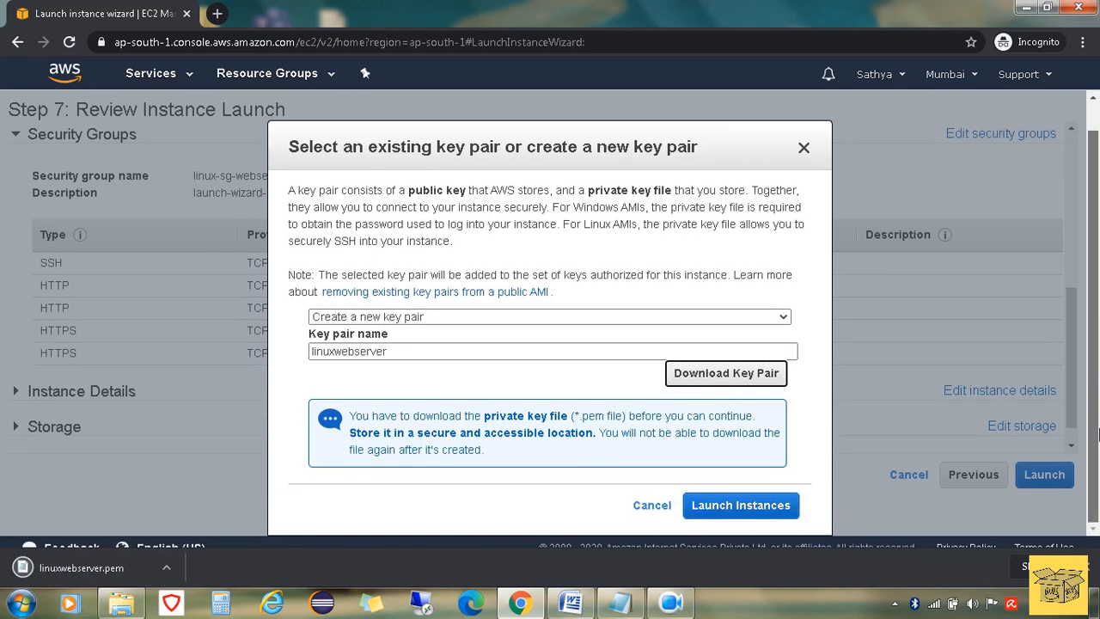
pyautogui.click(1086, 567)
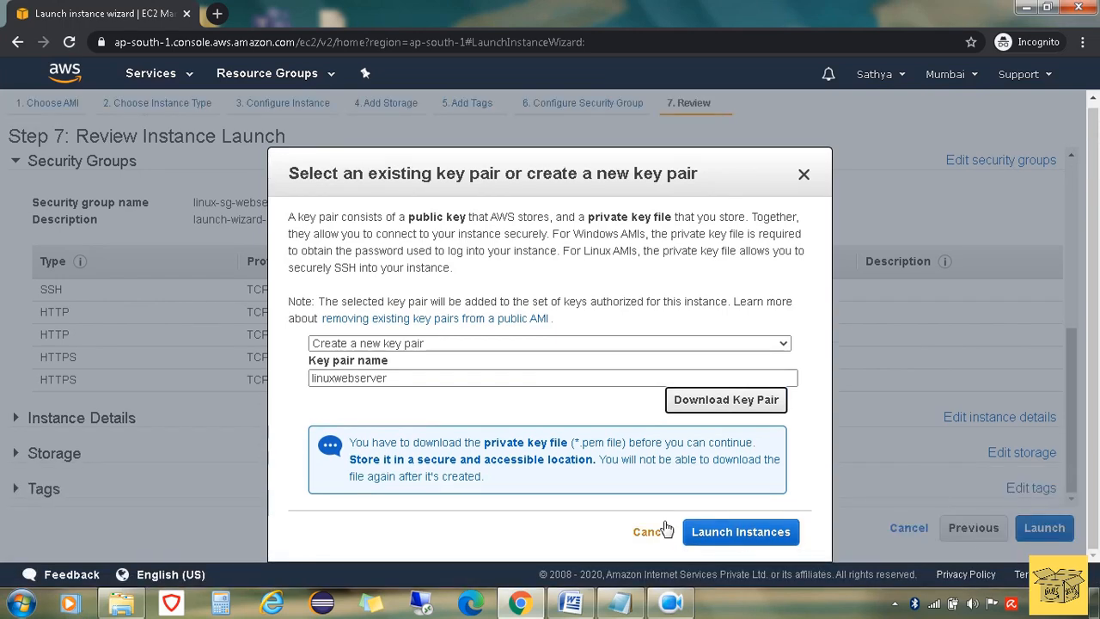
# Launch the instance with the new key pair and open the instances list.
pyautogui.click(718, 536)
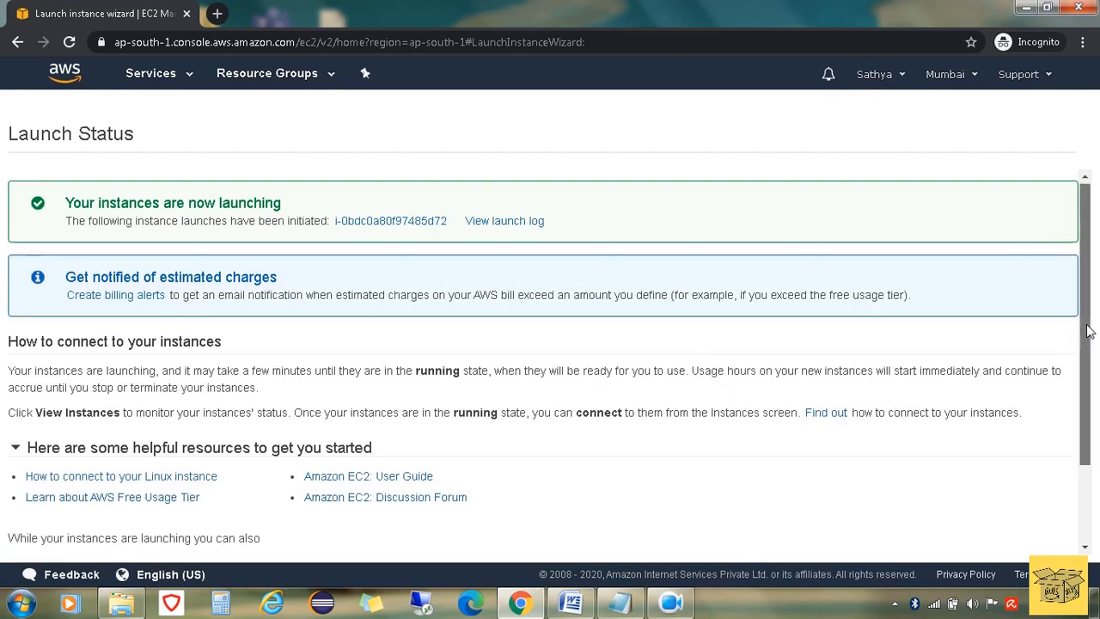
pyautogui.scroll(-2, 1091, 326)
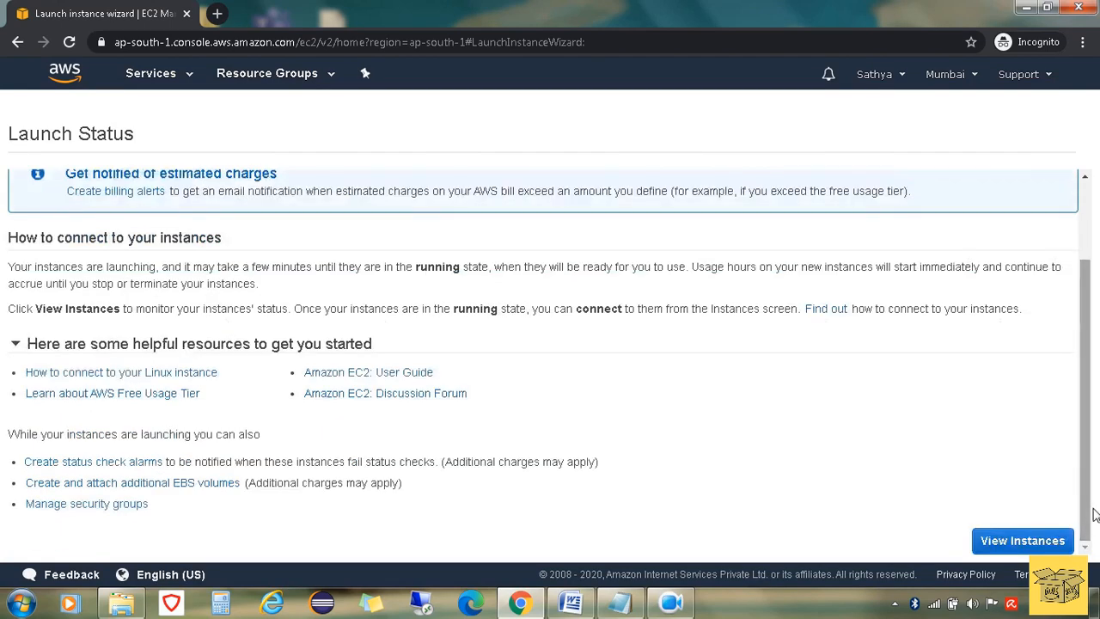
pyautogui.click(1022, 540)
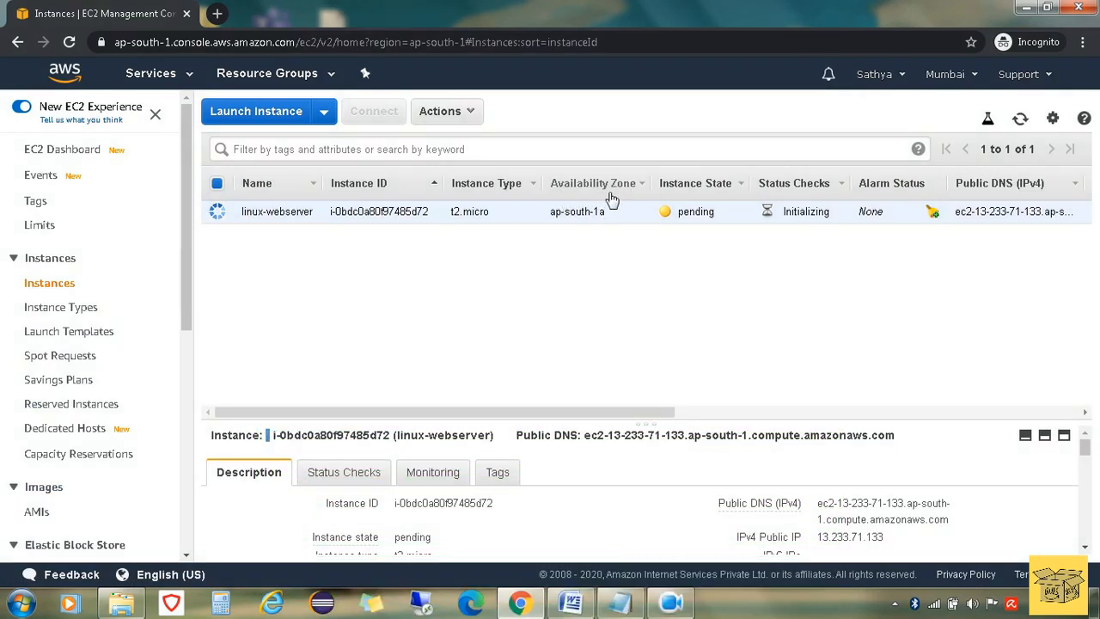
# Check the selected region in the region list, and view the linux-webserver instance's status checks in the enlarged details pane.
pyautogui.click(945, 74)
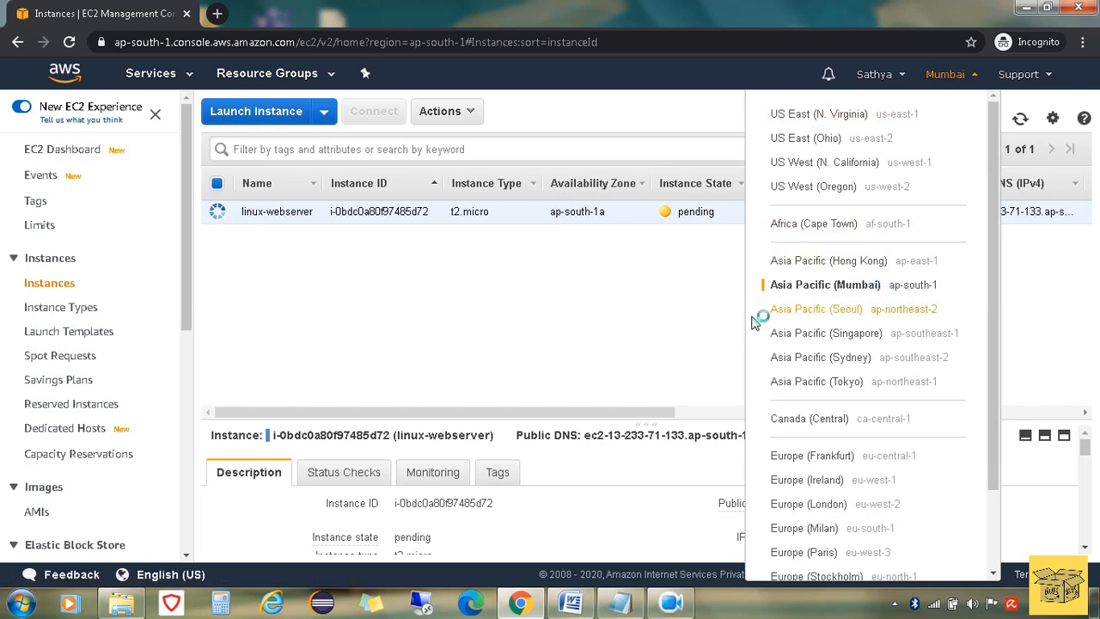
pyautogui.click(643, 336)
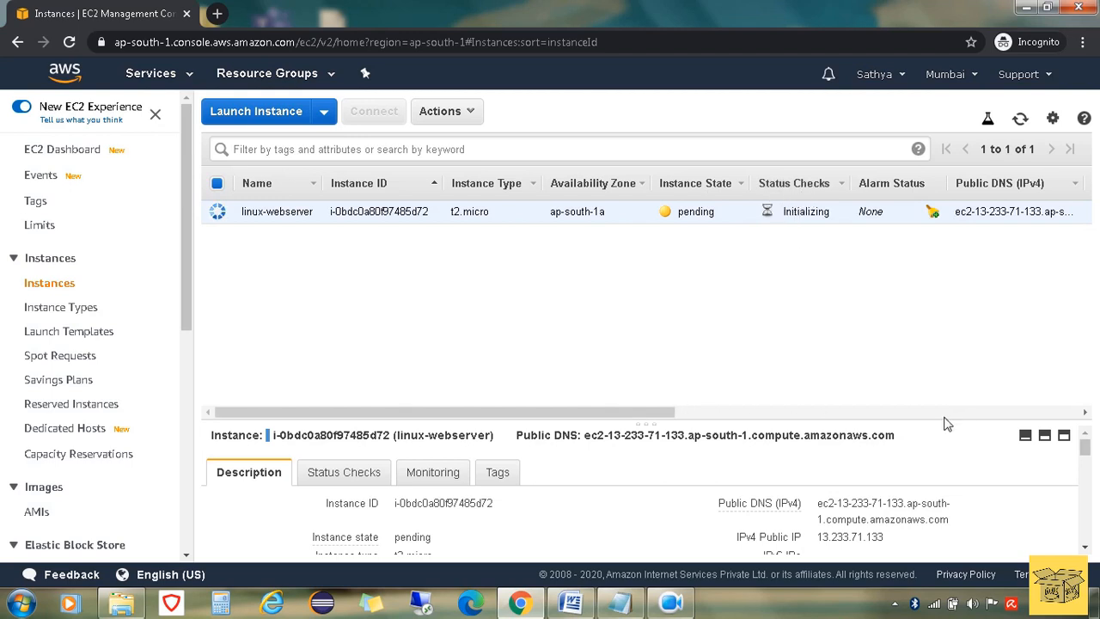
pyautogui.click(1045, 437)
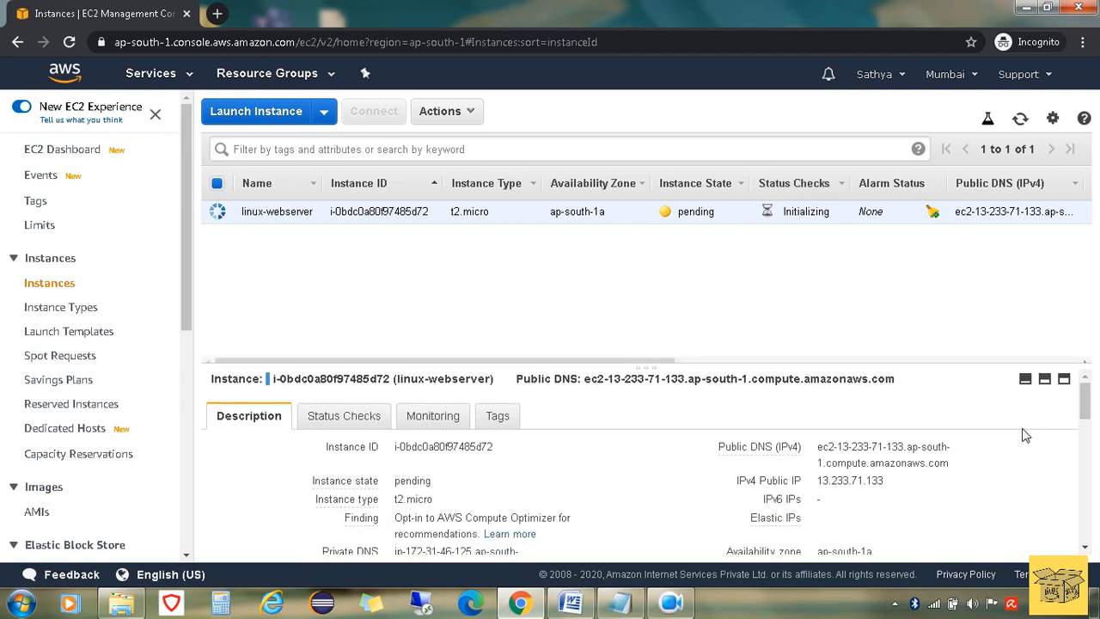
pyautogui.click(1064, 372)
pyautogui.click(361, 282)
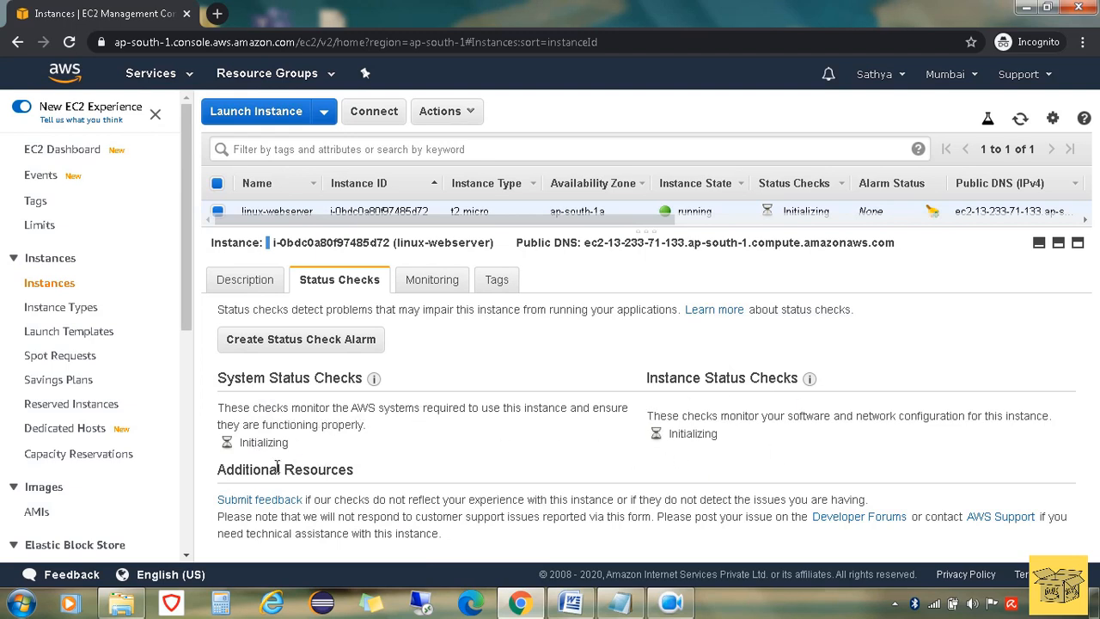
pyautogui.click(1040, 244)
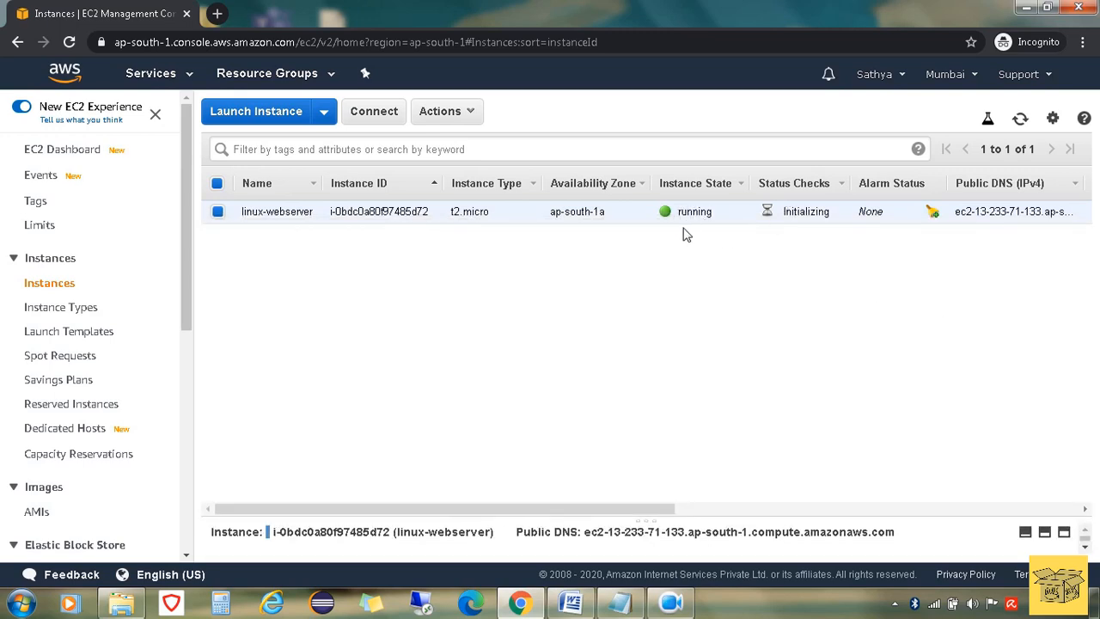
# Refresh the instances list and examine the linux-webserver instance's full description, including its key pair, security group and block devices.
pyautogui.click(1021, 119)
pyautogui.click(1064, 535)
pyautogui.click(245, 283)
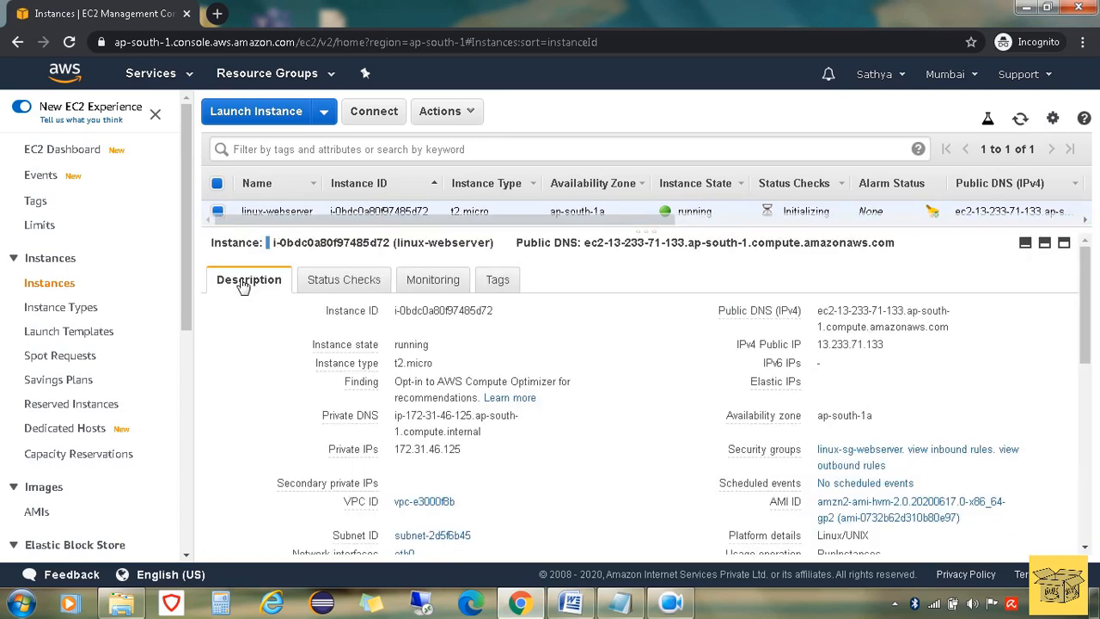
pyautogui.moveTo(792, 395)
pyautogui.moveTo(1085, 311); pyautogui.dragTo(1097, 405)
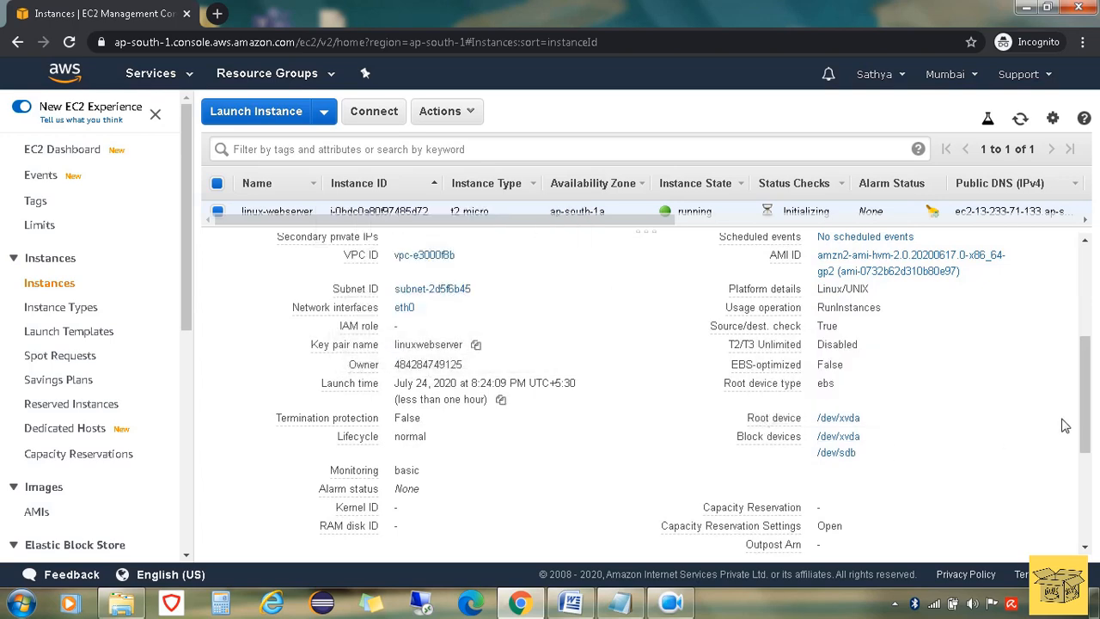
pyautogui.moveTo(1086, 408); pyautogui.dragTo(1089, 304)
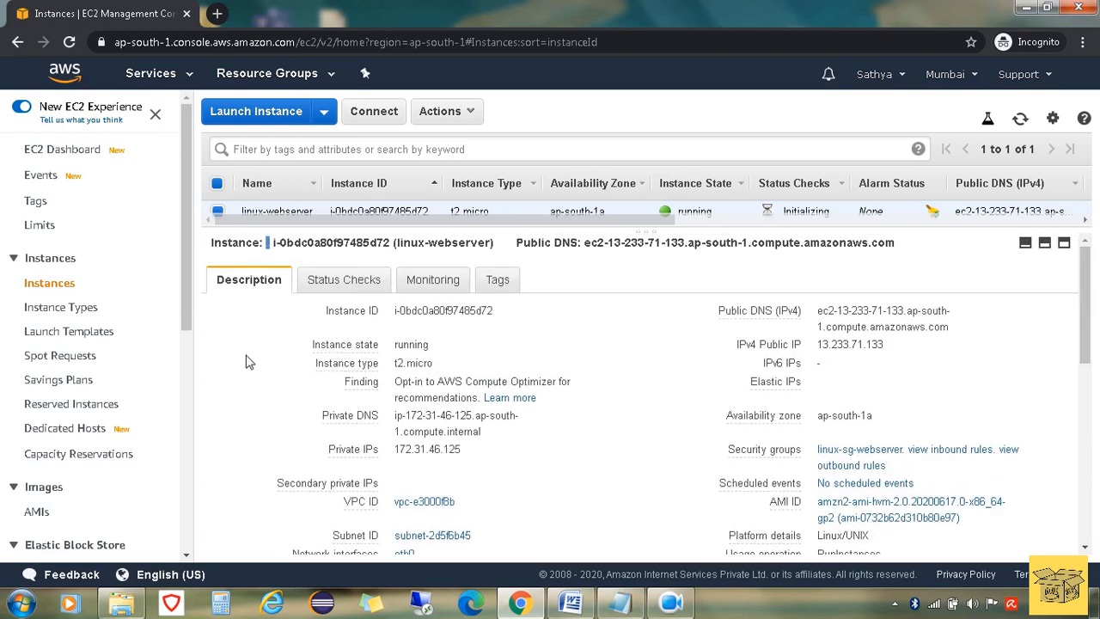
# Review the instance's tags and status checks, refreshing the instances list to update the check results.
pyautogui.click(496, 286)
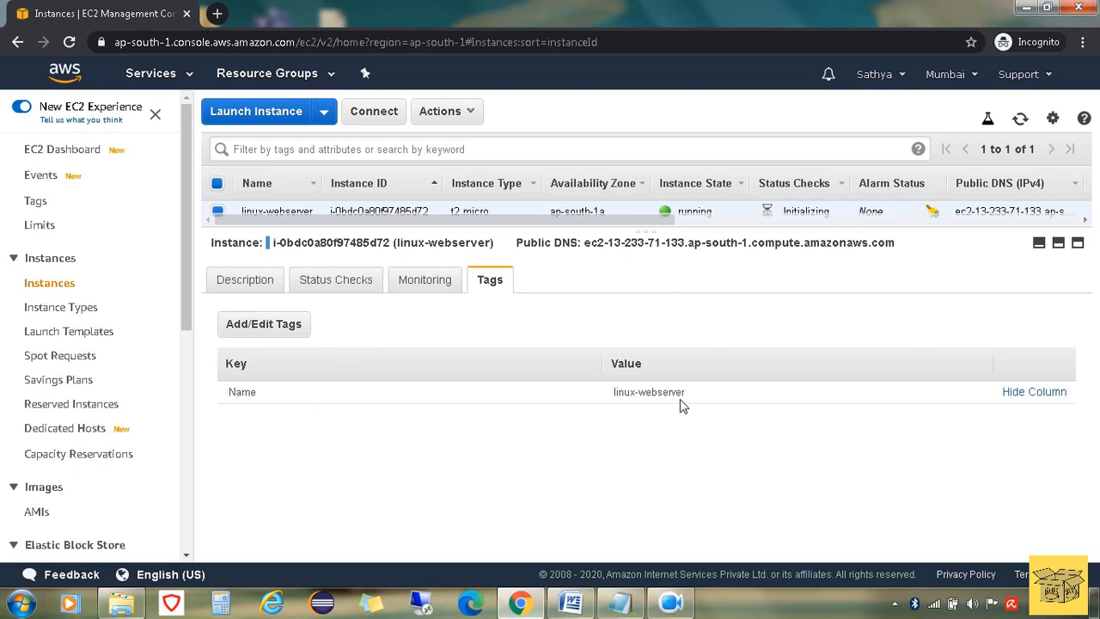
pyautogui.click(325, 282)
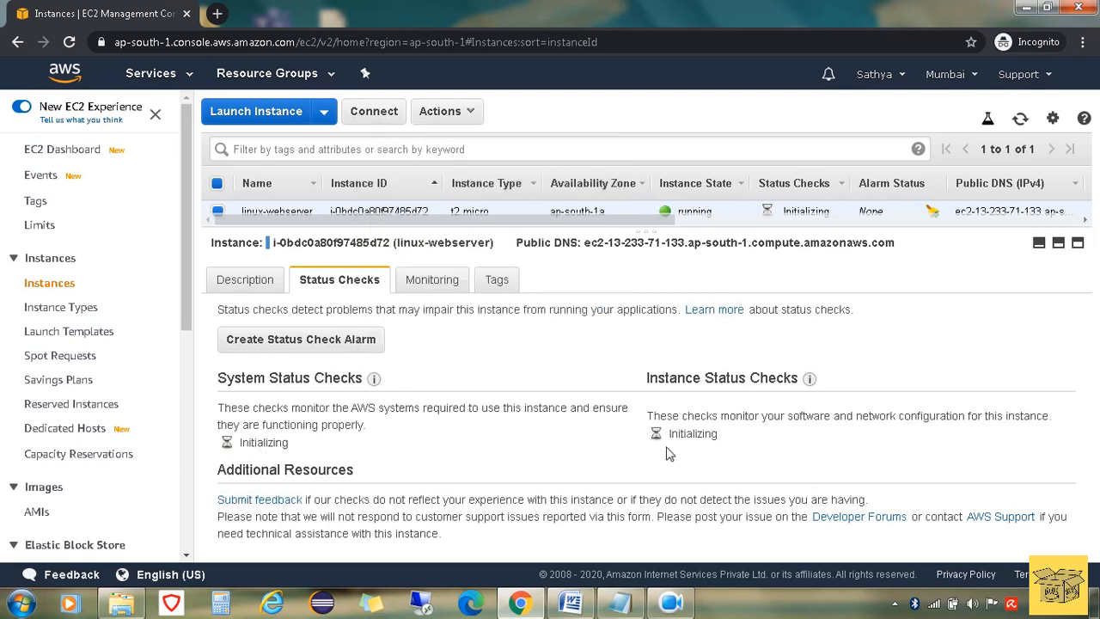
pyautogui.click(1039, 244)
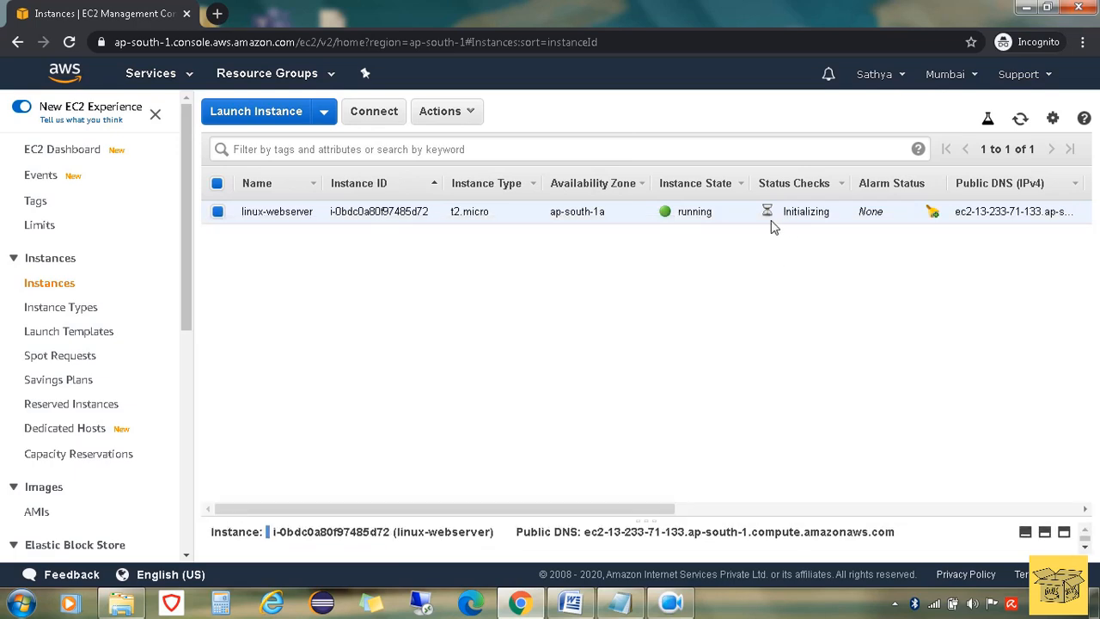
pyautogui.click(1020, 120)
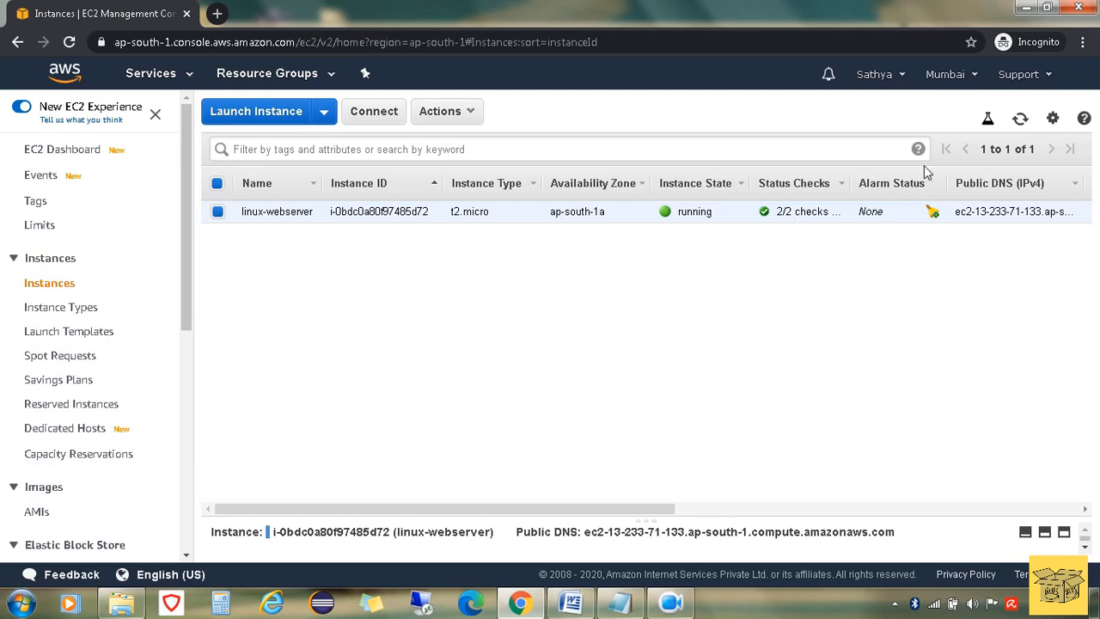
pyautogui.click(1020, 118)
pyautogui.click(1065, 532)
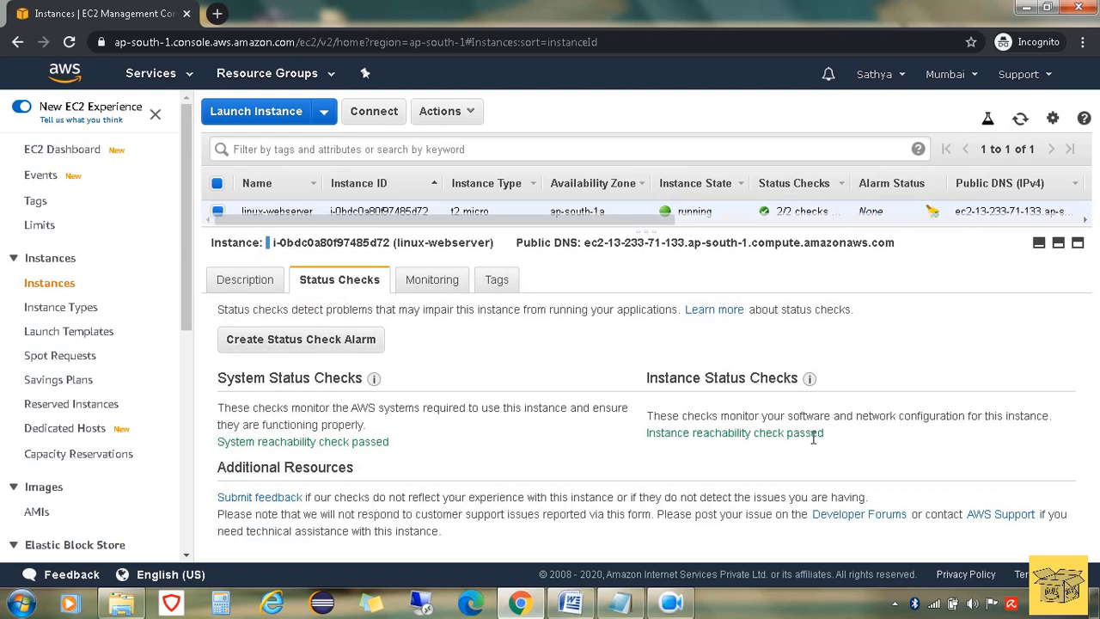
# Copy the IPv4 public IP from the instance's description and shrink the details pane.
pyautogui.click(237, 280)
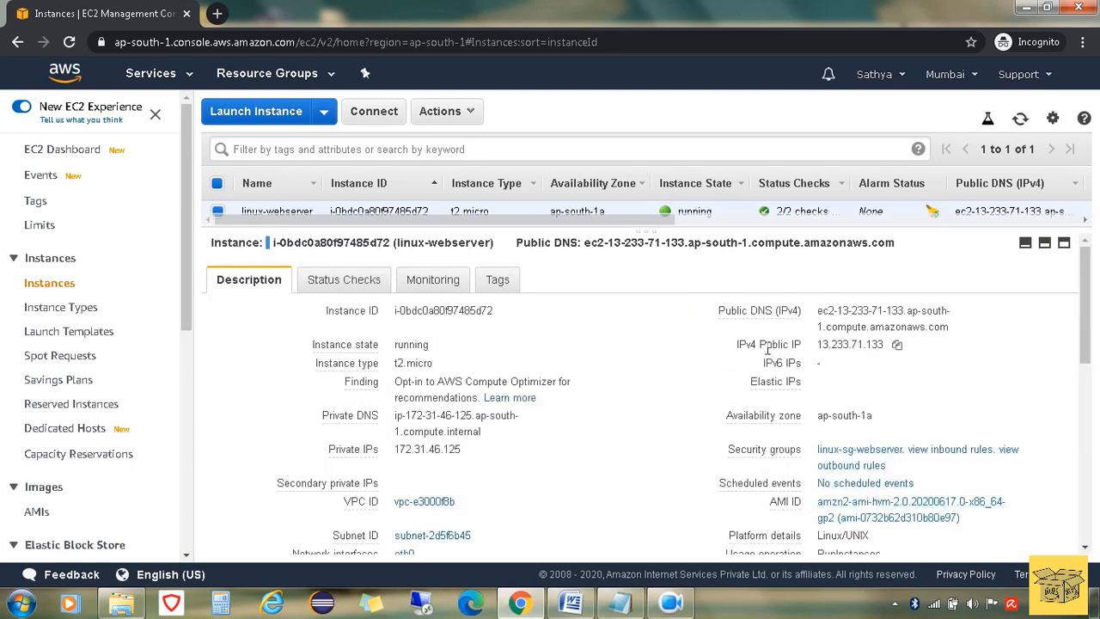
pyautogui.click(894, 347)
pyautogui.click(1045, 248)
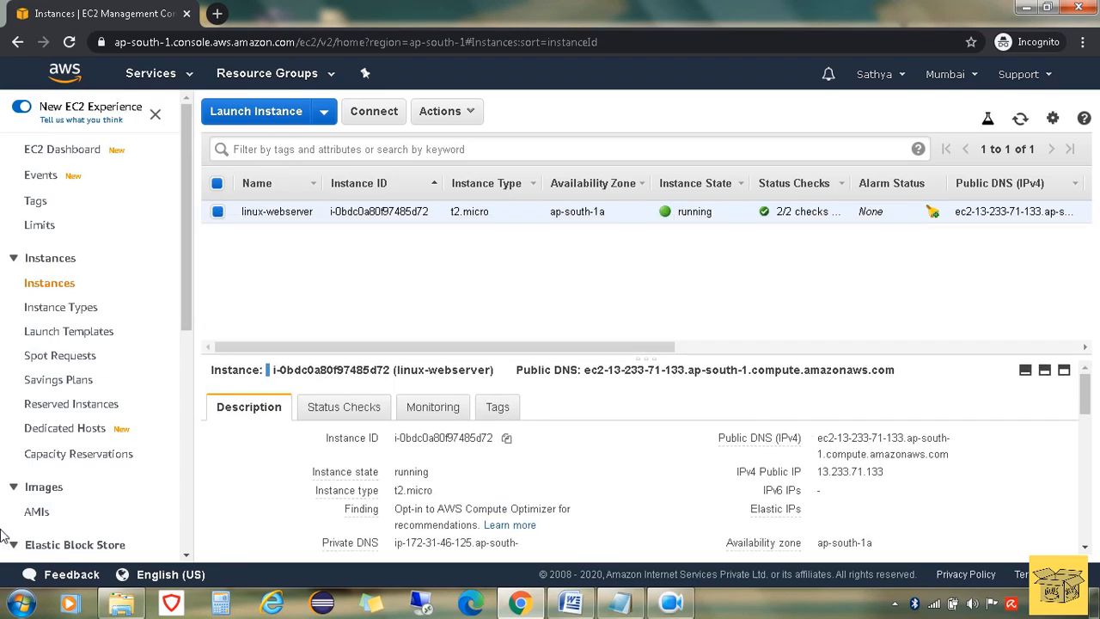
# Switch to the PUTTY folder in Windows Explorer and run puttygen.exe, allowing it past the security warning.
pyautogui.click(121, 603)
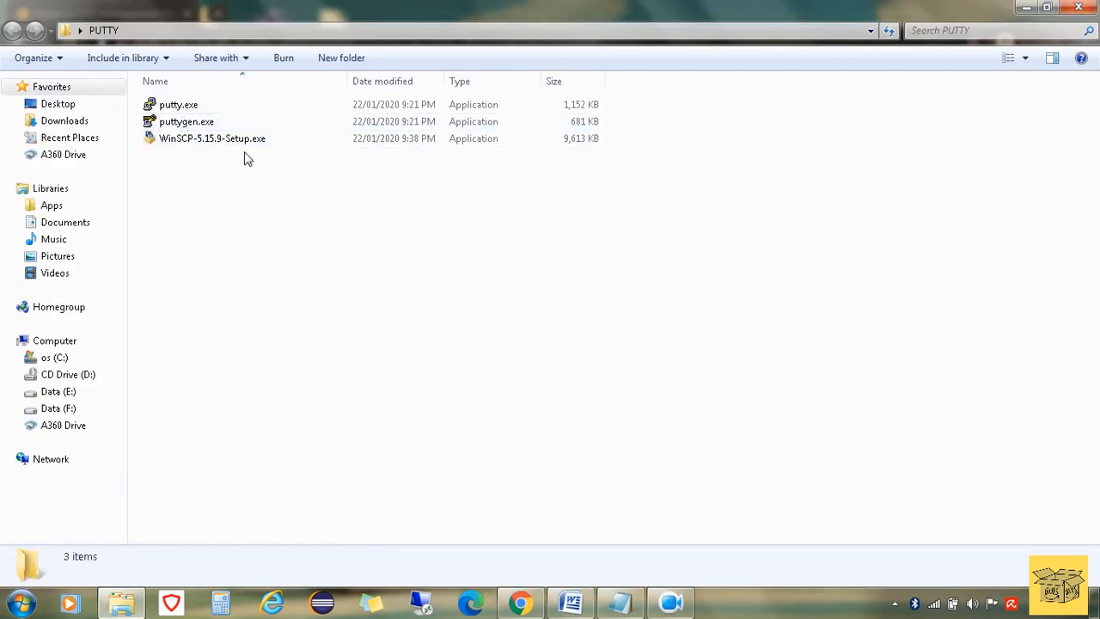
pyautogui.doubleClick(186, 125)
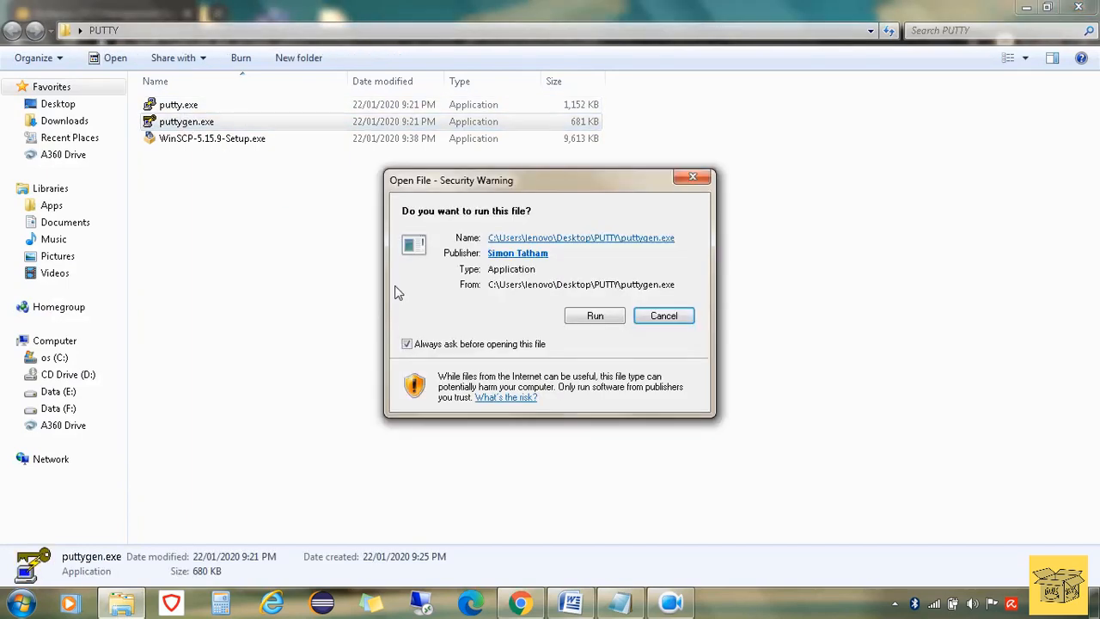
pyautogui.click(593, 318)
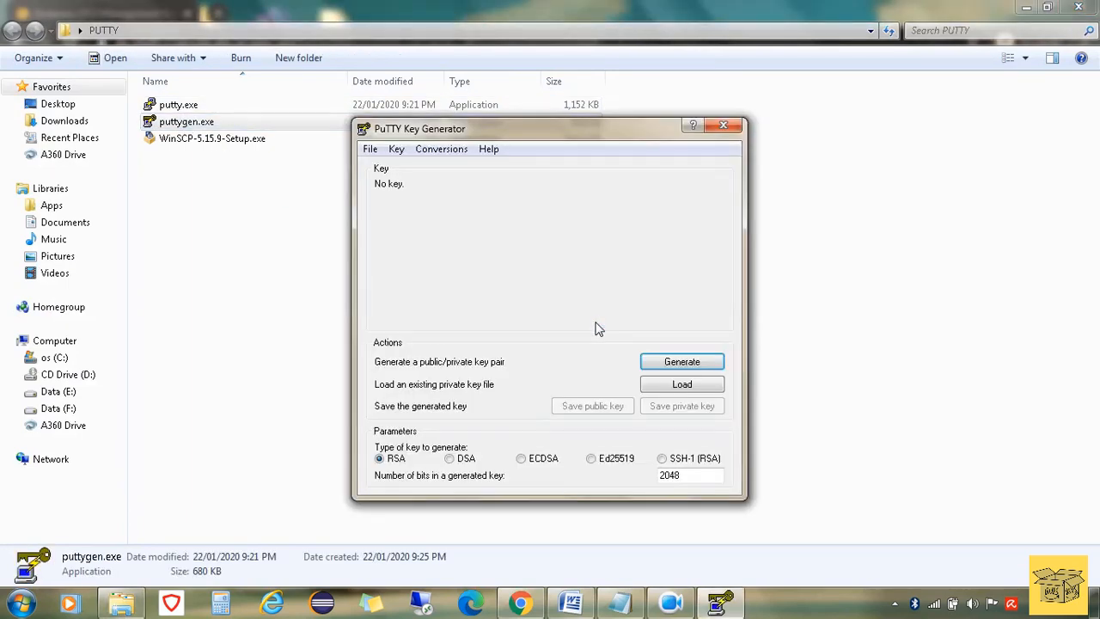
# Load the existing private key linuxwebserver.pem from Downloads, showing all file types and searching for linux, and dismiss the import notice.
pyautogui.click(692, 384)
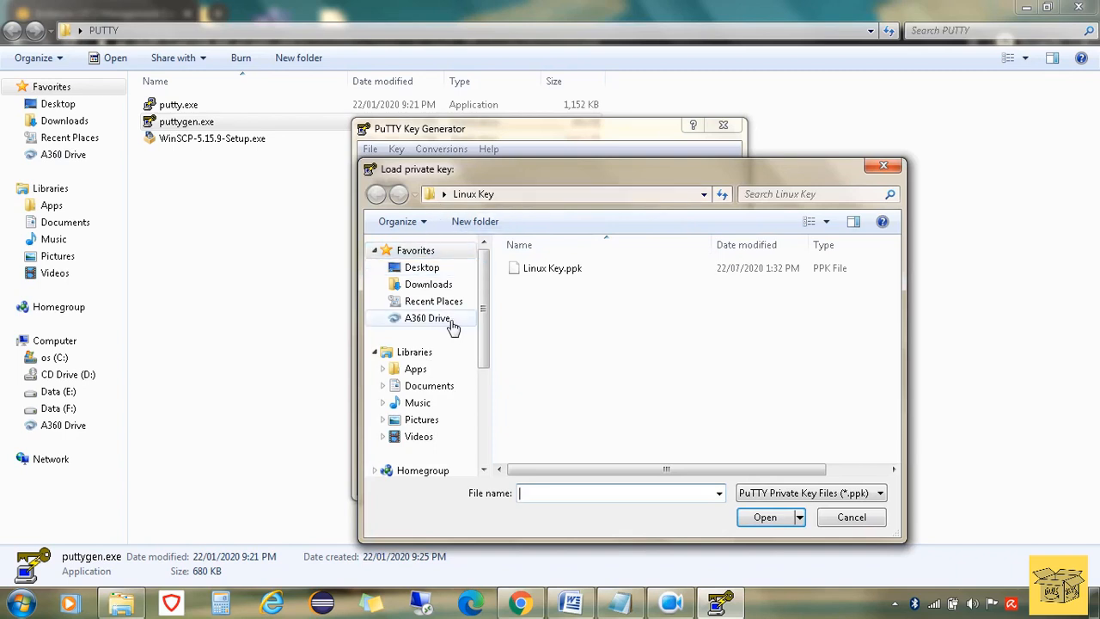
pyautogui.click(447, 285)
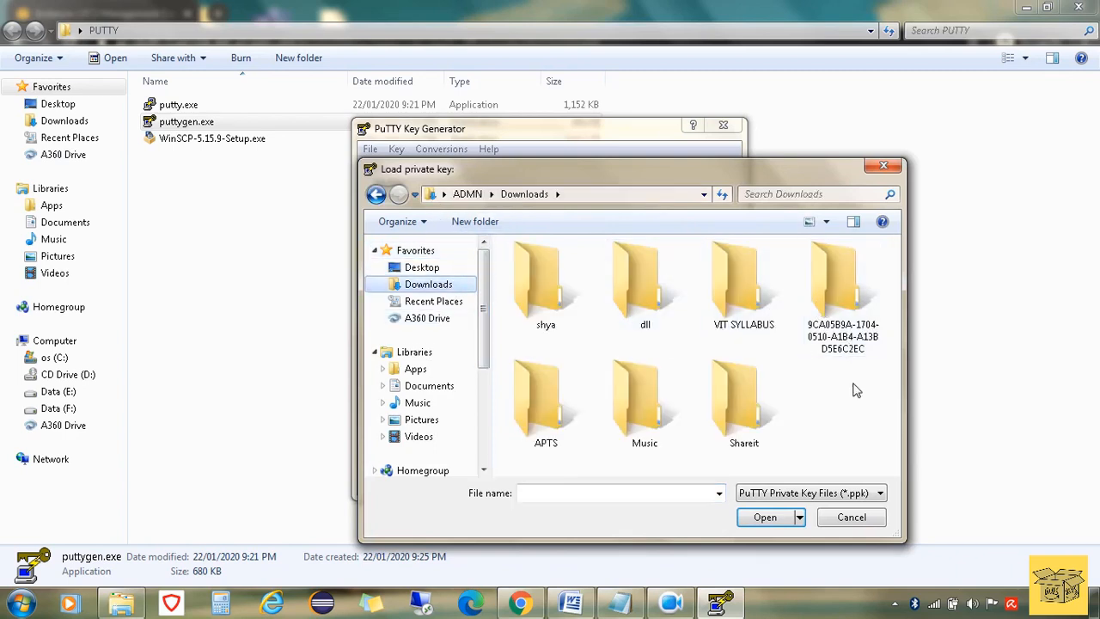
pyautogui.click(804, 495)
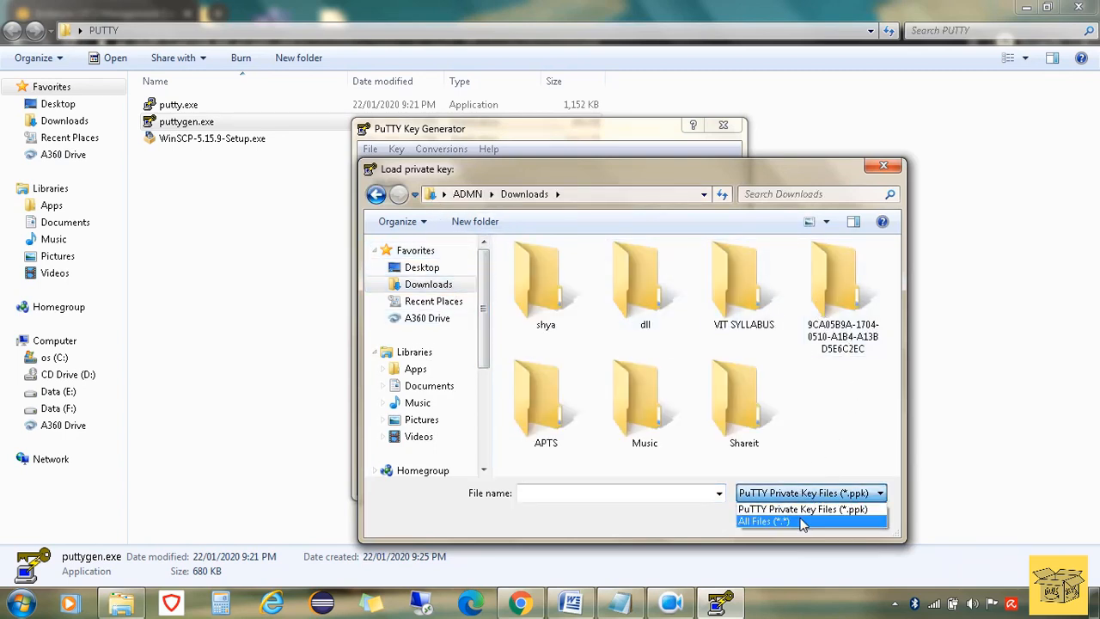
pyautogui.click(801, 520)
pyautogui.click(782, 194)
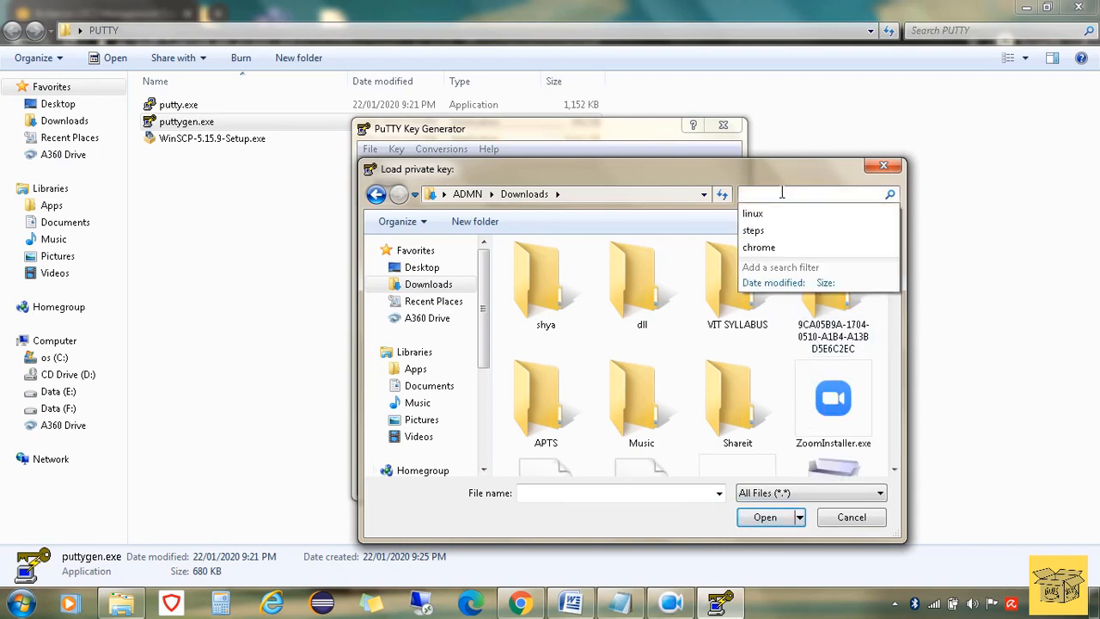
pyautogui.write('linux')
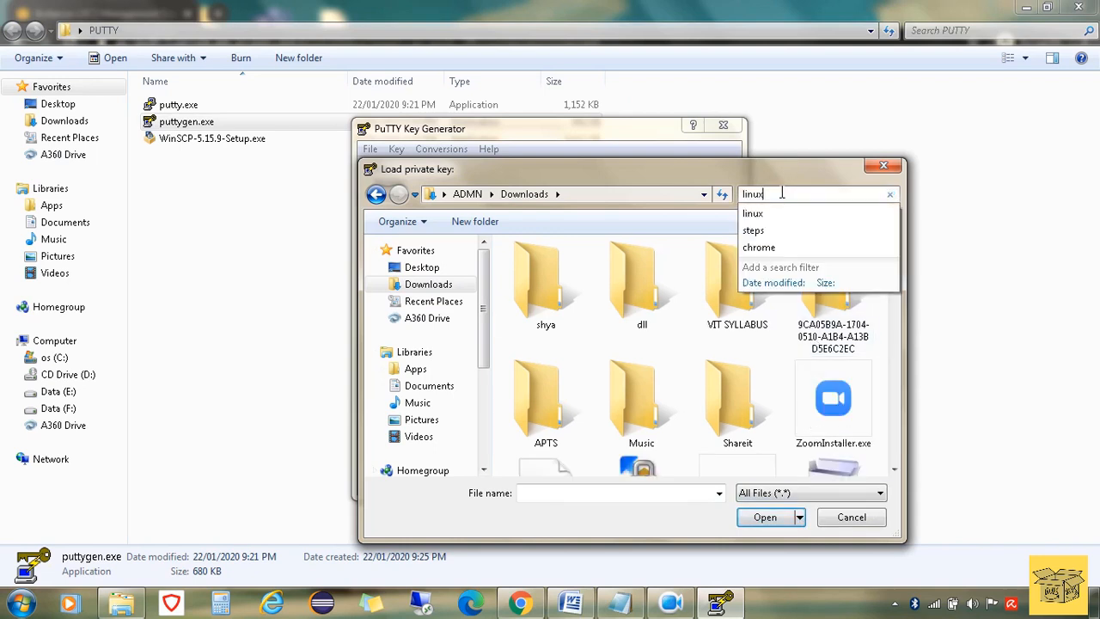
pyautogui.click(799, 214)
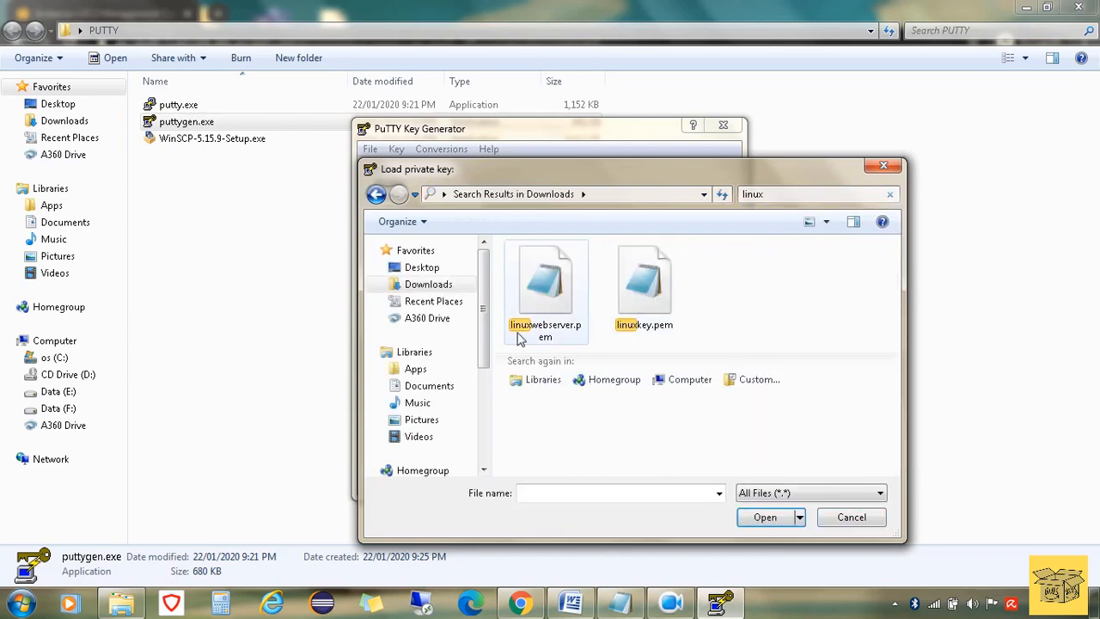
pyautogui.click(552, 328)
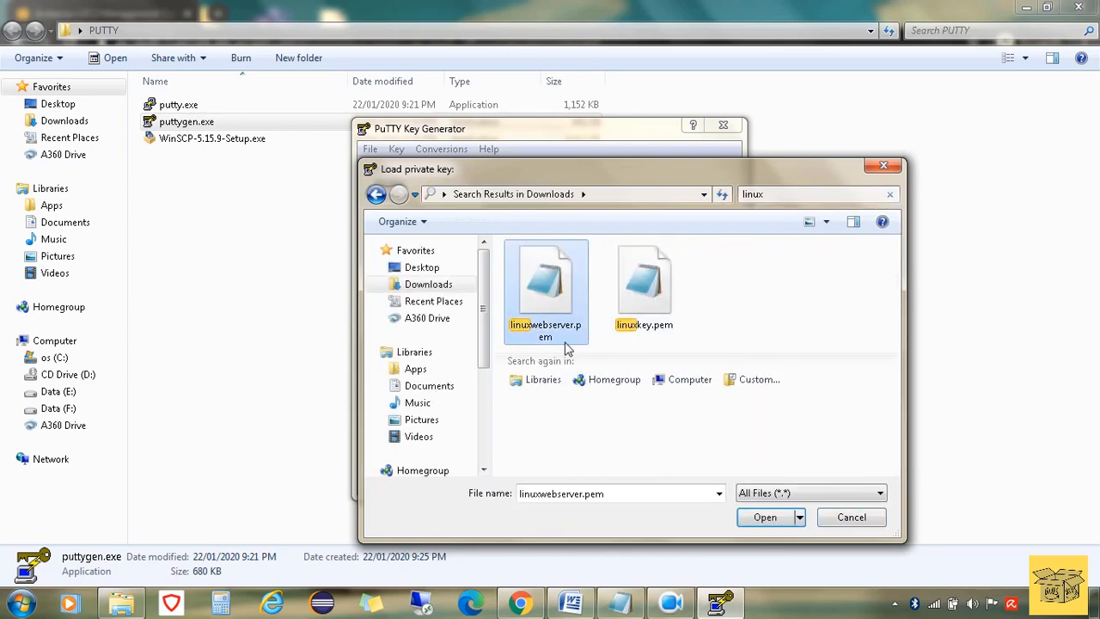
pyautogui.click(763, 523)
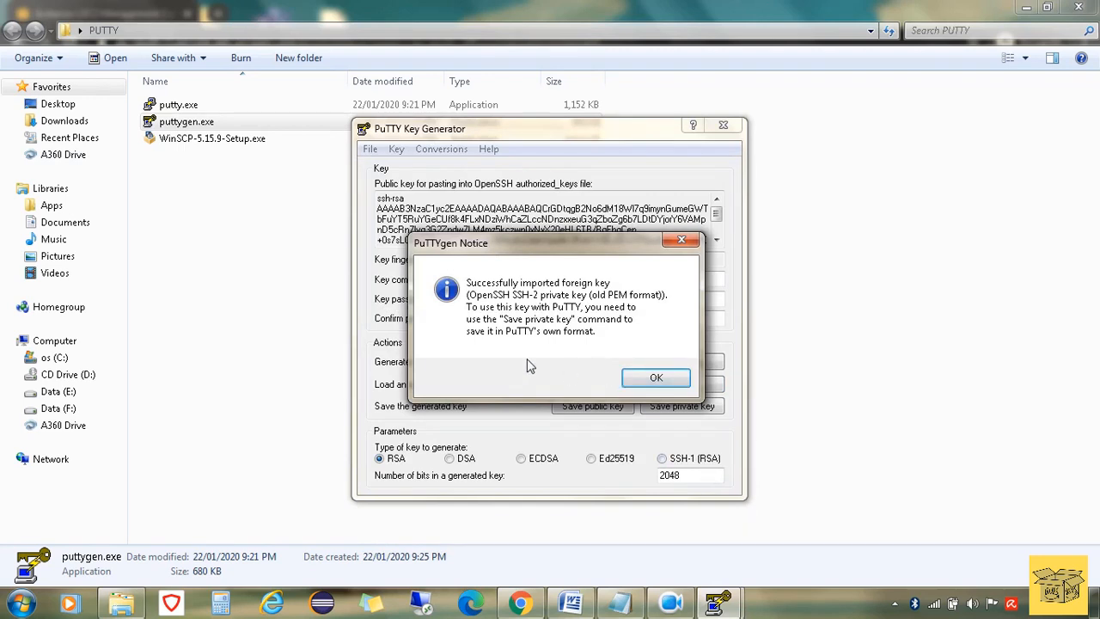
pyautogui.click(660, 379)
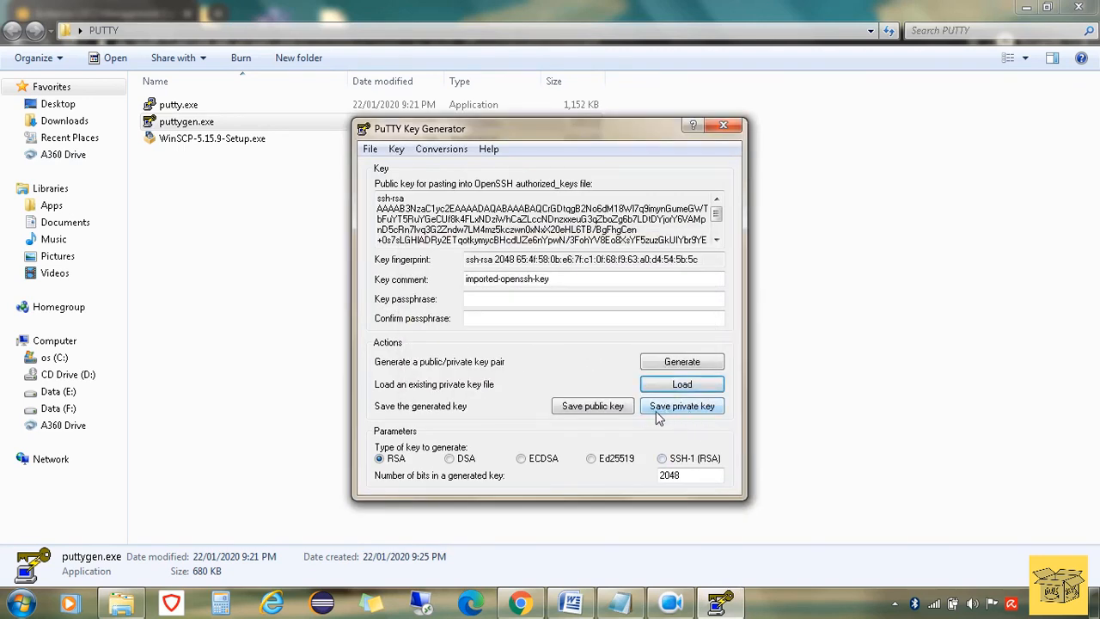
# Start saving the private key without a passphrase, and create and open a Desktop folder named Linux private key for it.
pyautogui.click(684, 407)
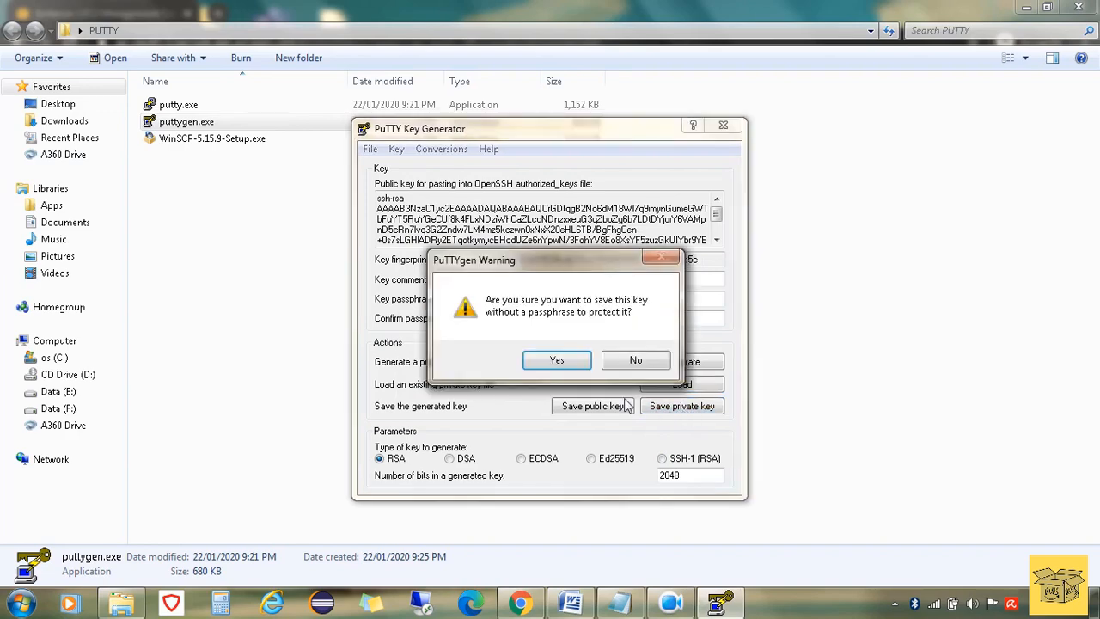
pyautogui.click(557, 360)
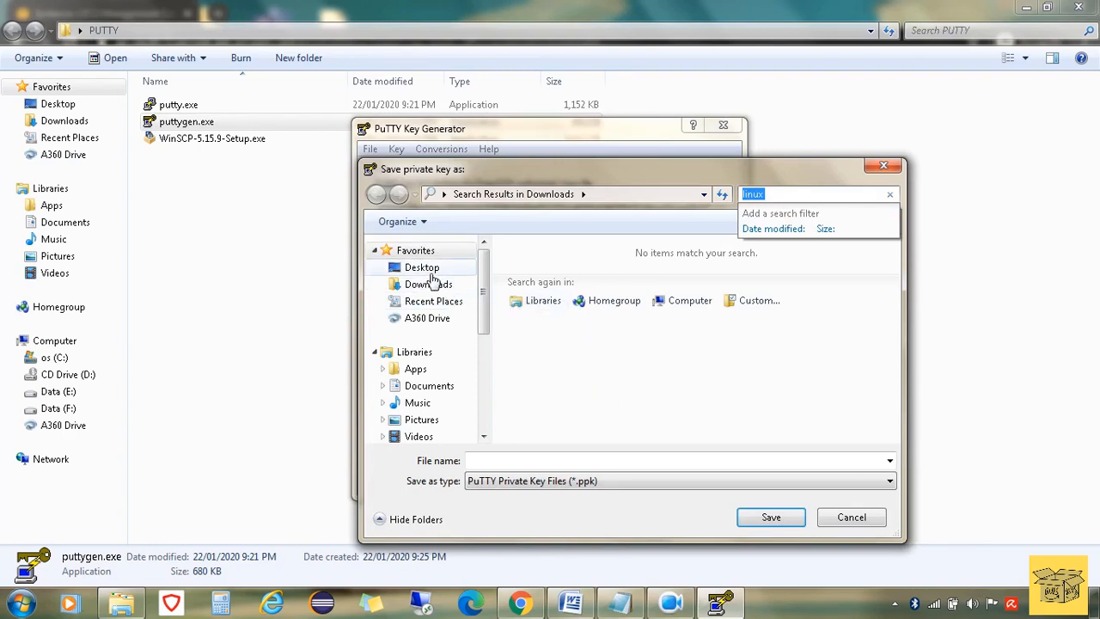
pyautogui.click(427, 274)
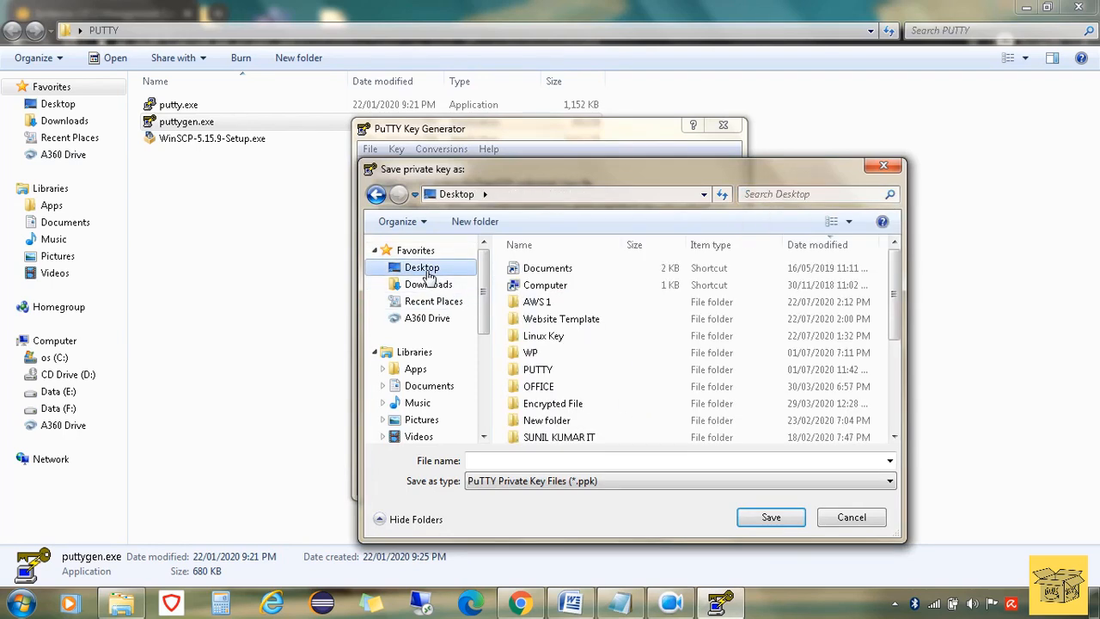
pyautogui.click(464, 221)
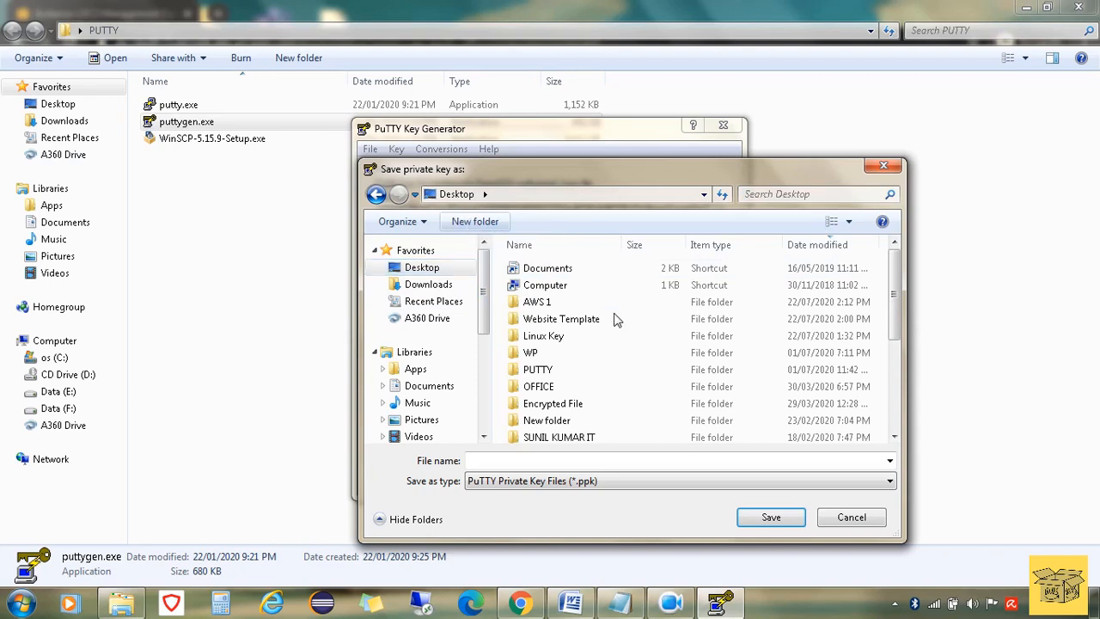
pyautogui.write('Linux')
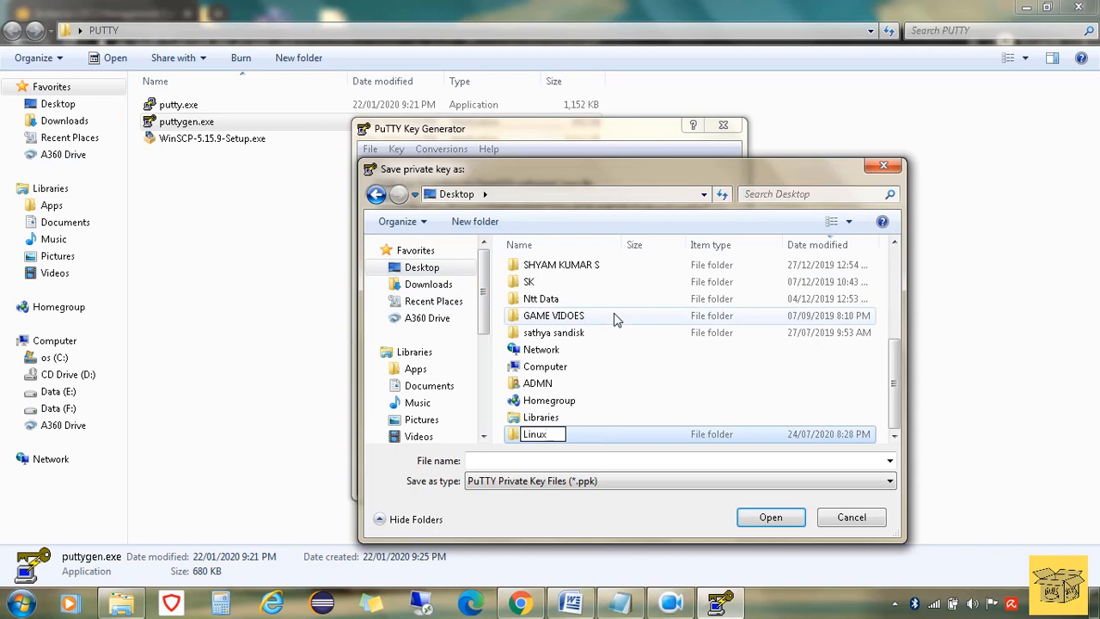
pyautogui.write('private key')
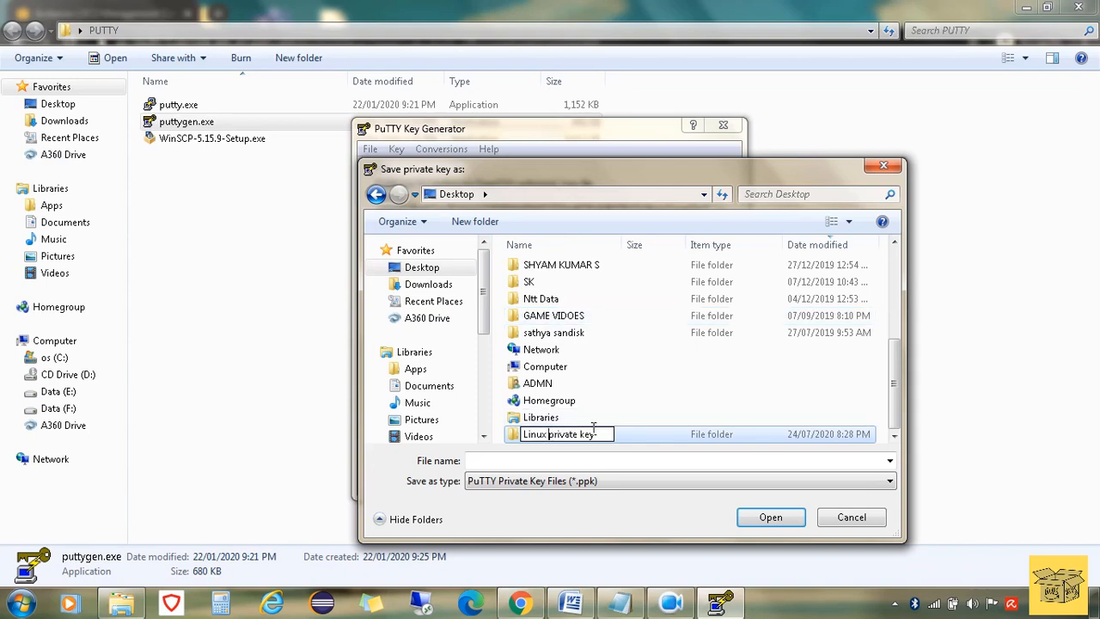
pyautogui.doubleClick(622, 436)
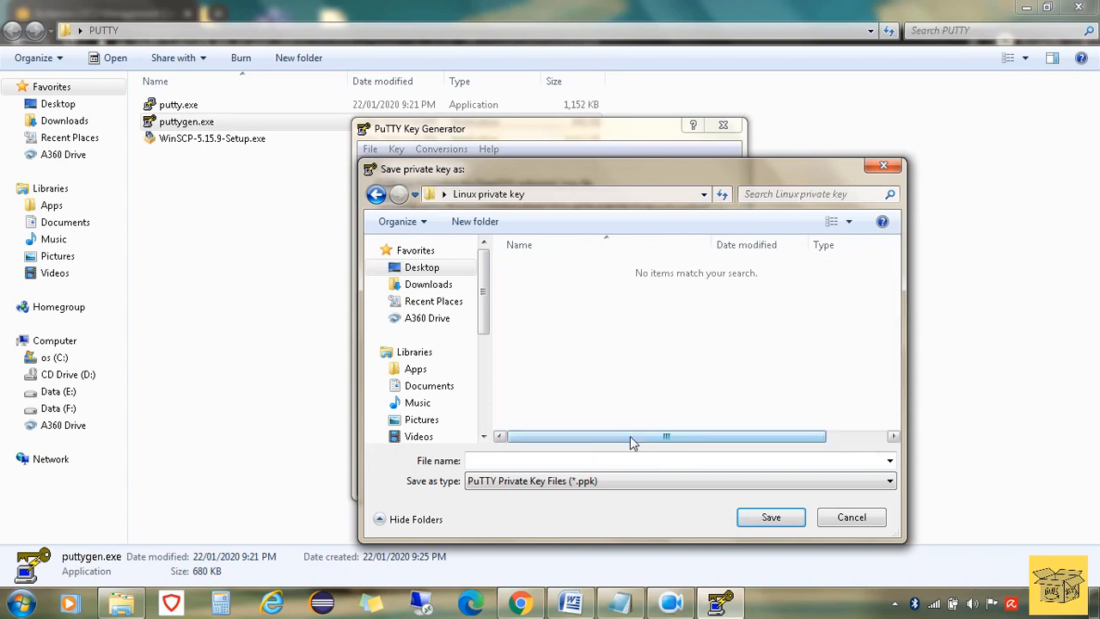
# Save the private key in the Linux private key folder as a PPK file named linuxwebserver.
pyautogui.click(614, 461)
pyautogui.write('linuxwebserv')
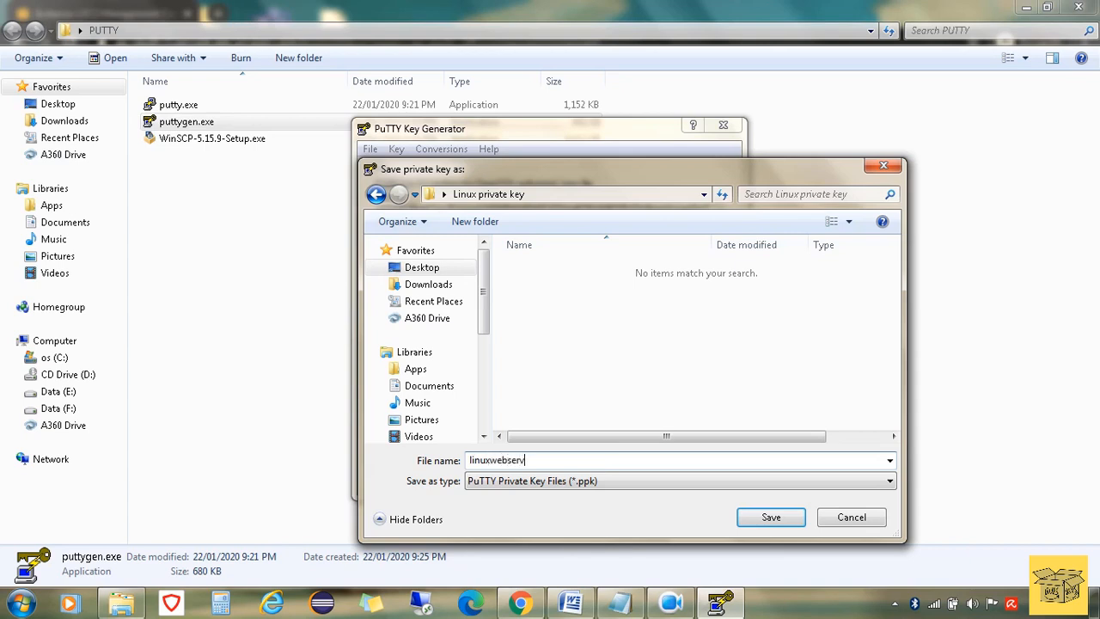
pyautogui.write('er')
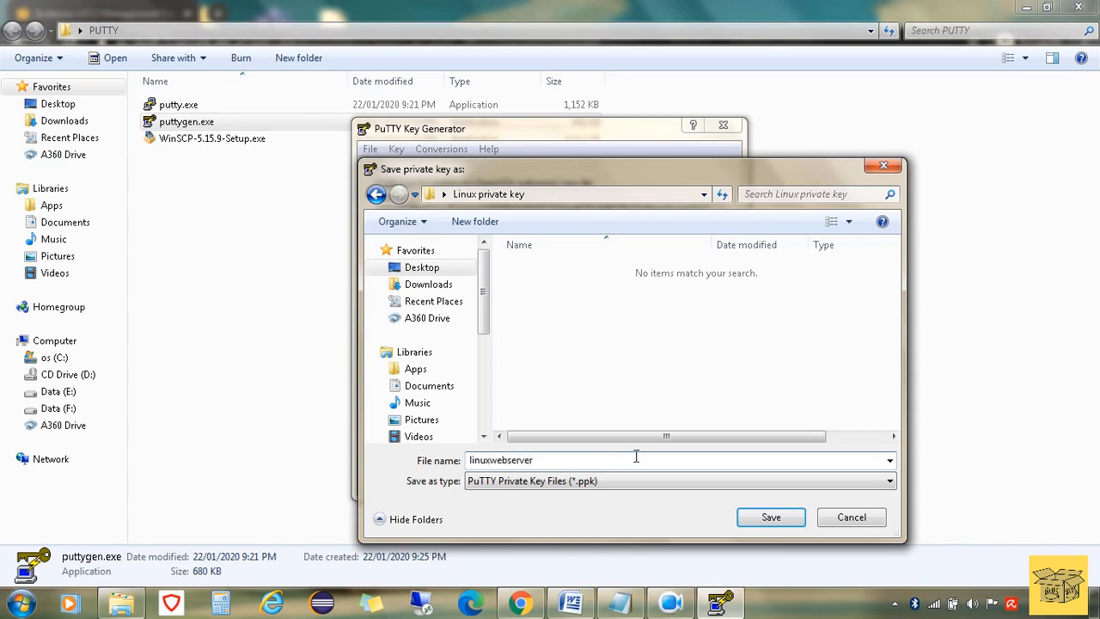
pyautogui.click(762, 517)
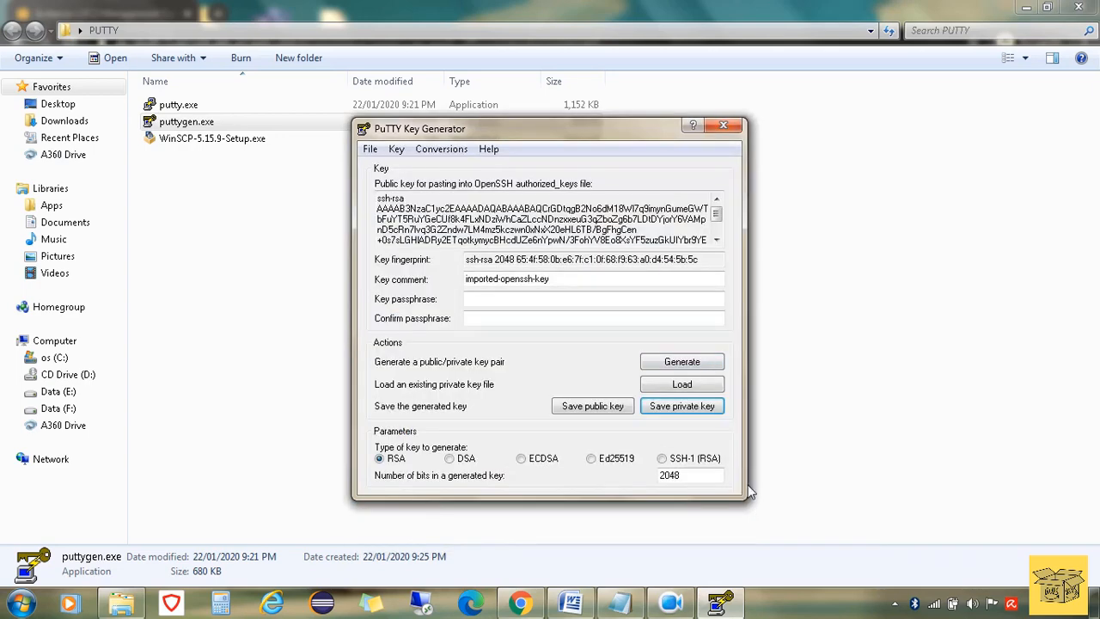
# Close the key generator and run putty.exe from the PUTTY folder, allowing it past the security warning.
pyautogui.click(726, 128)
pyautogui.click(670, 327)
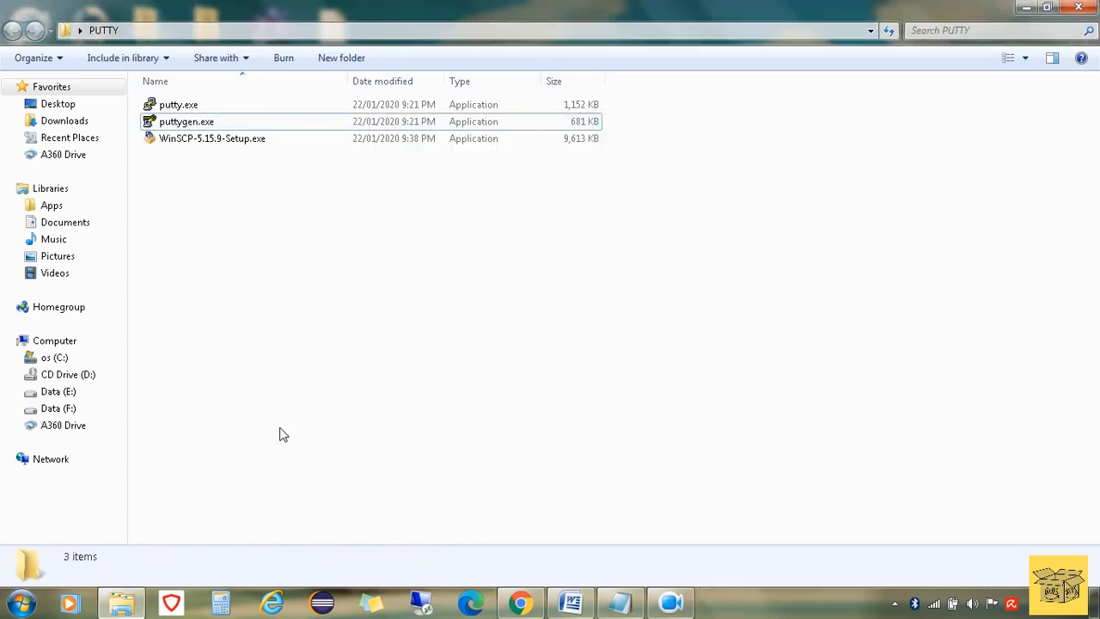
pyautogui.doubleClick(185, 109)
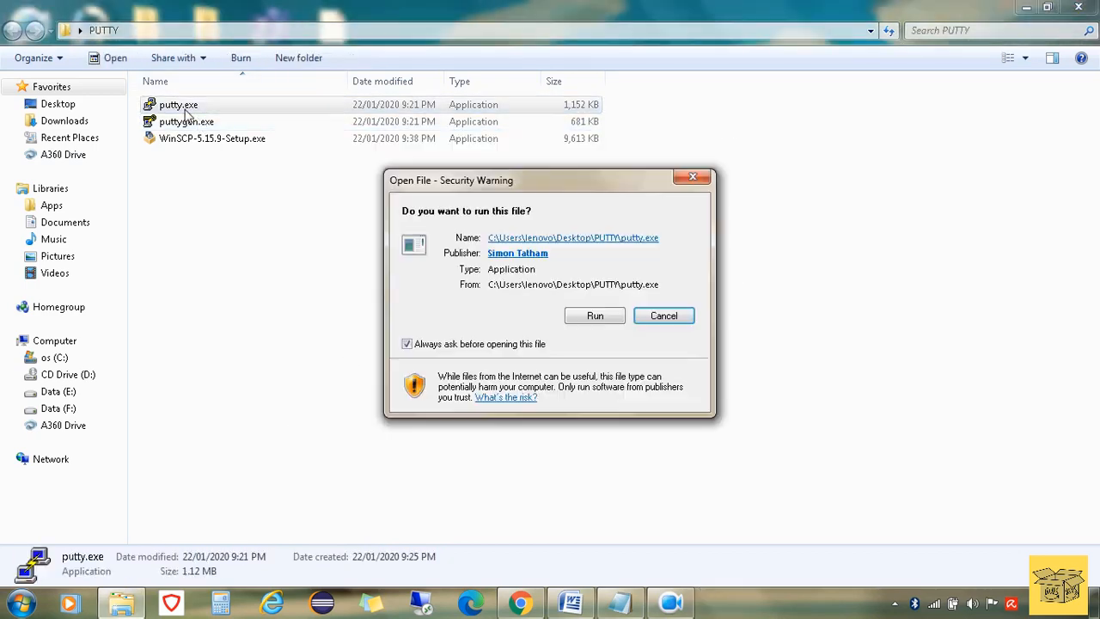
pyautogui.click(594, 318)
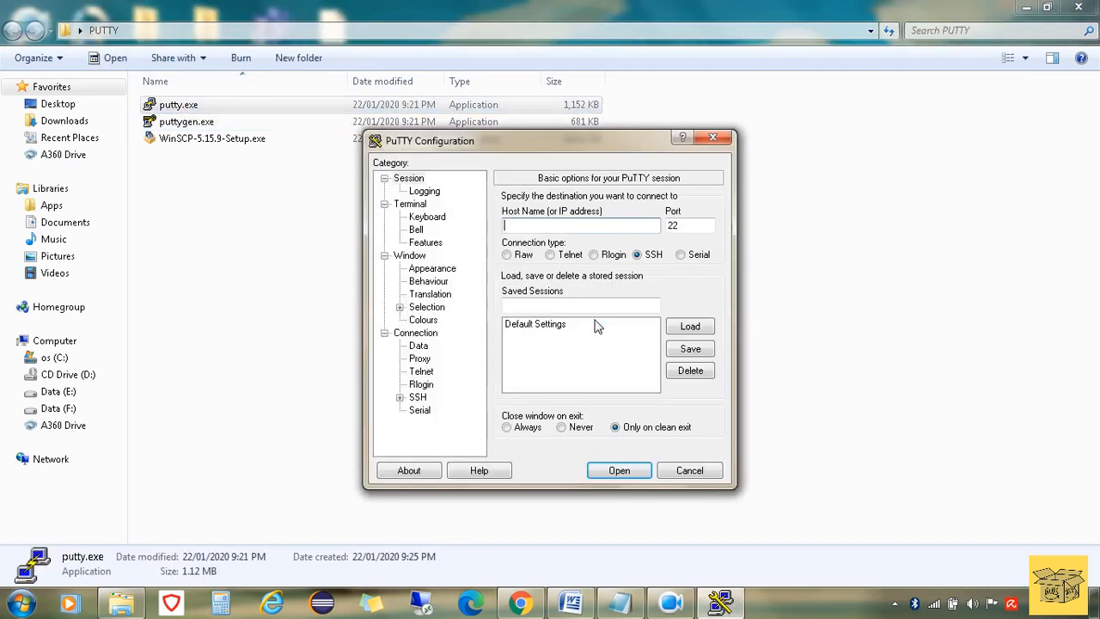
# Copy the linux-webserver instance's IPv4 public IP from the EC2 console in Chrome and paste it as the PuTTY host name, 13.233.71.133.
pyautogui.click(519, 603)
pyautogui.moveTo(763, 479)
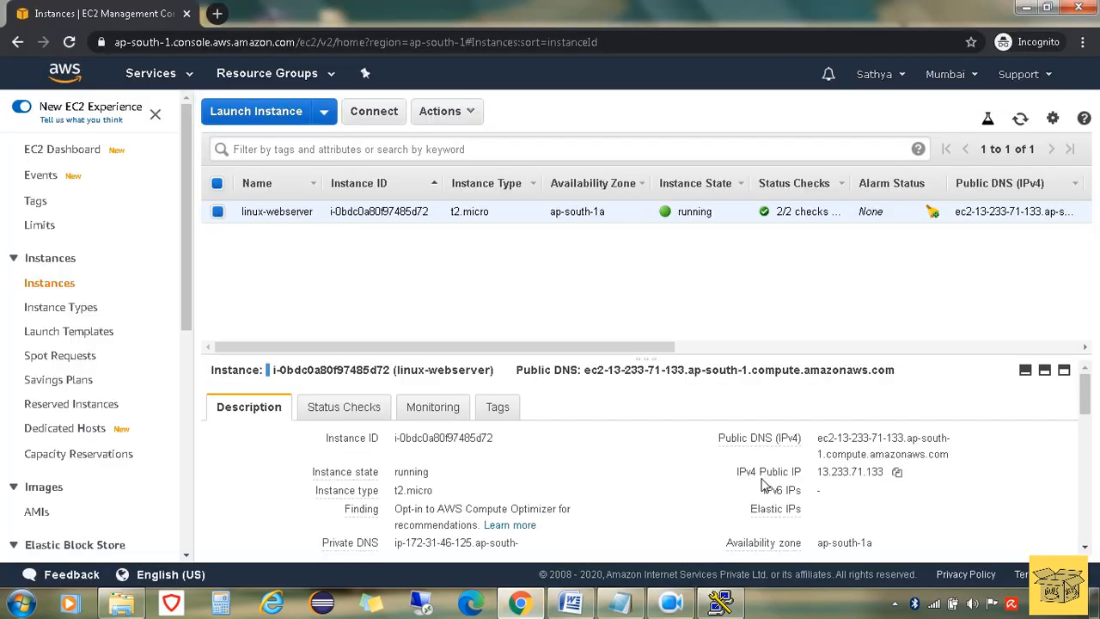
pyautogui.click(897, 473)
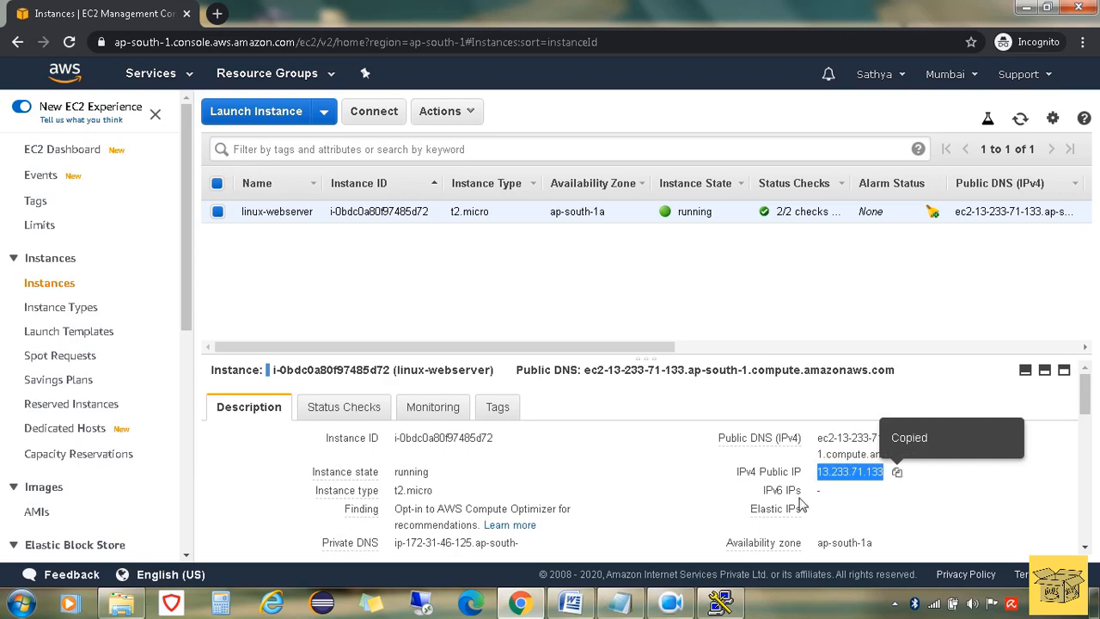
pyautogui.click(729, 598)
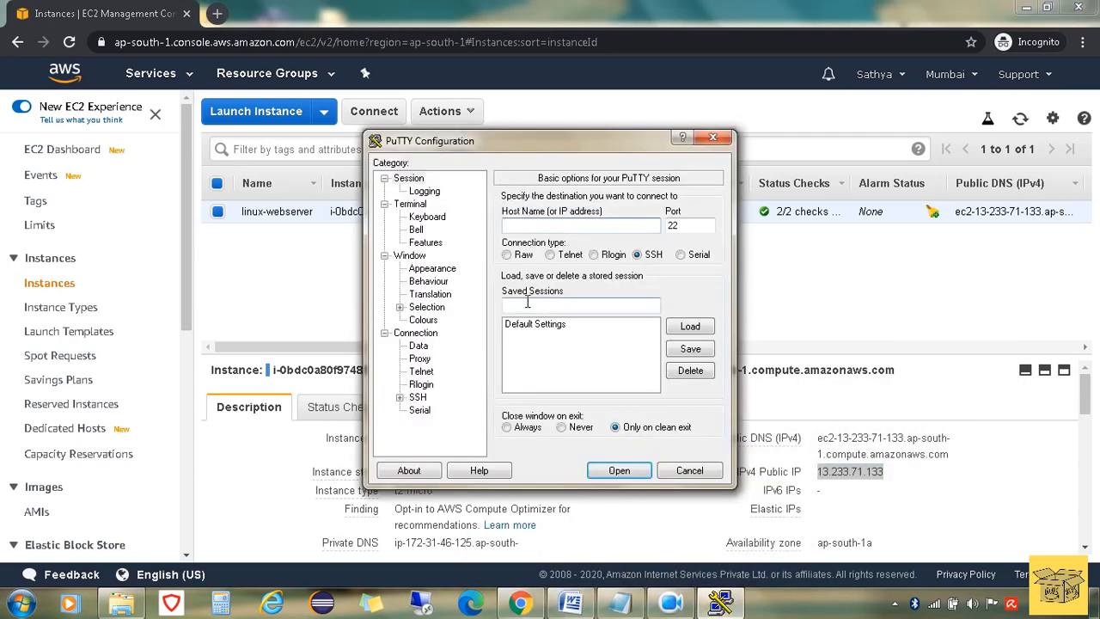
pyautogui.hotkey('ctrl', 'v')
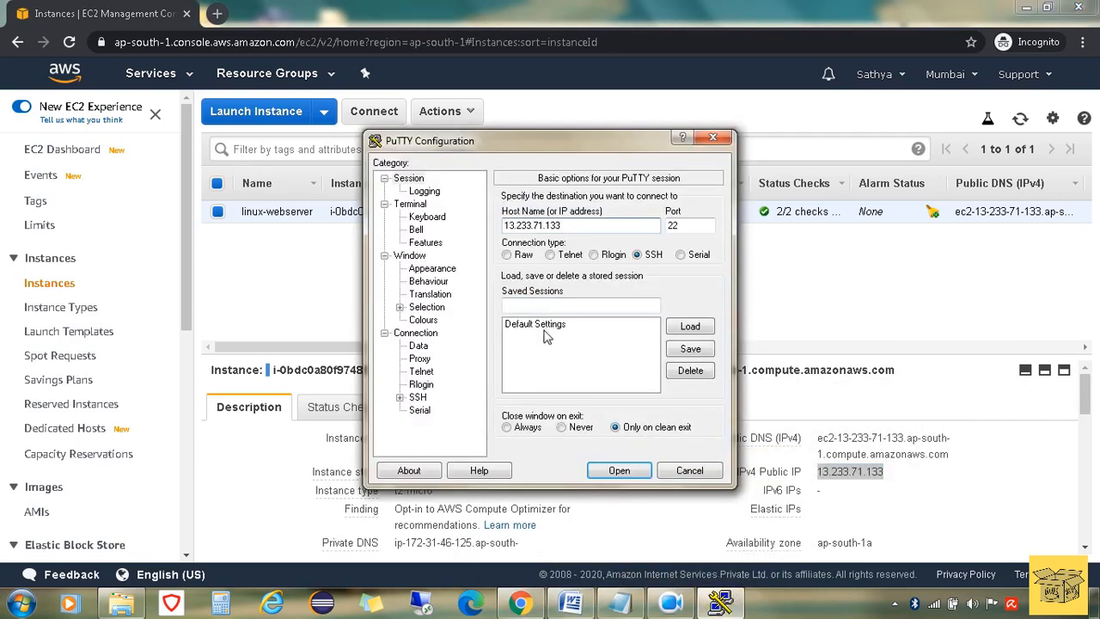
# Set the SSH authentication private key file to linuxwebserver.ppk from the Desktop's Linux private key folder.
pyautogui.click(400, 398)
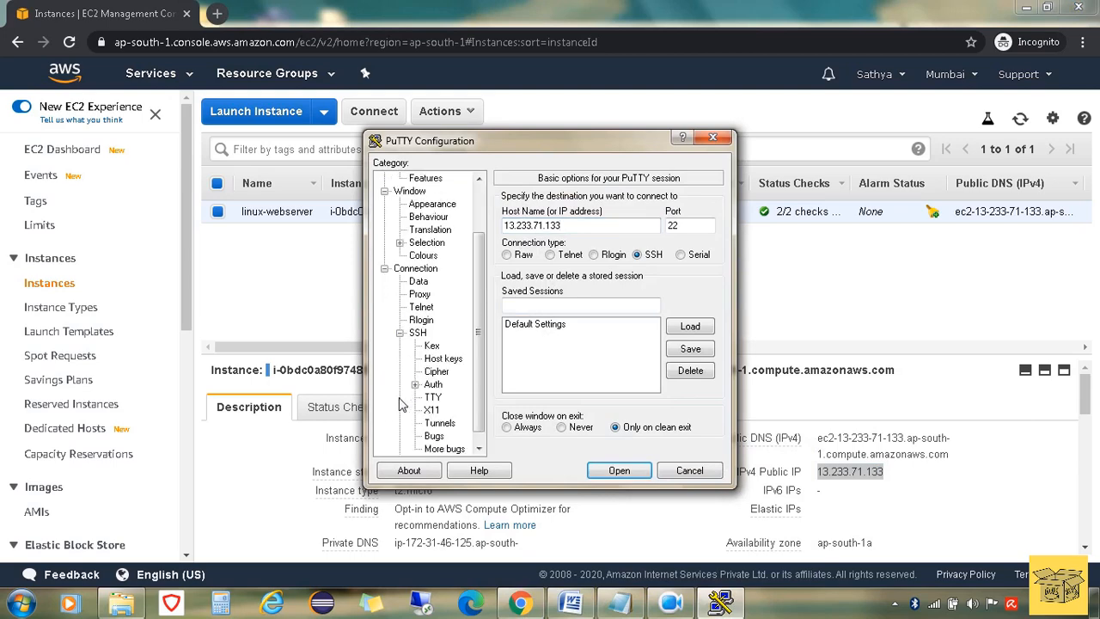
pyautogui.click(433, 385)
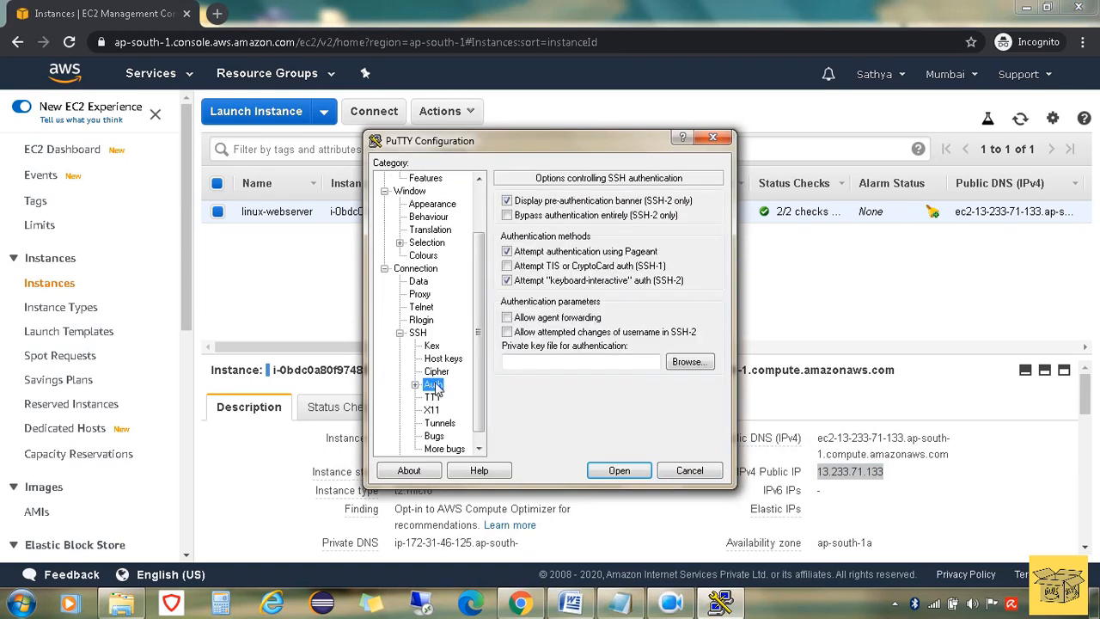
pyautogui.click(690, 362)
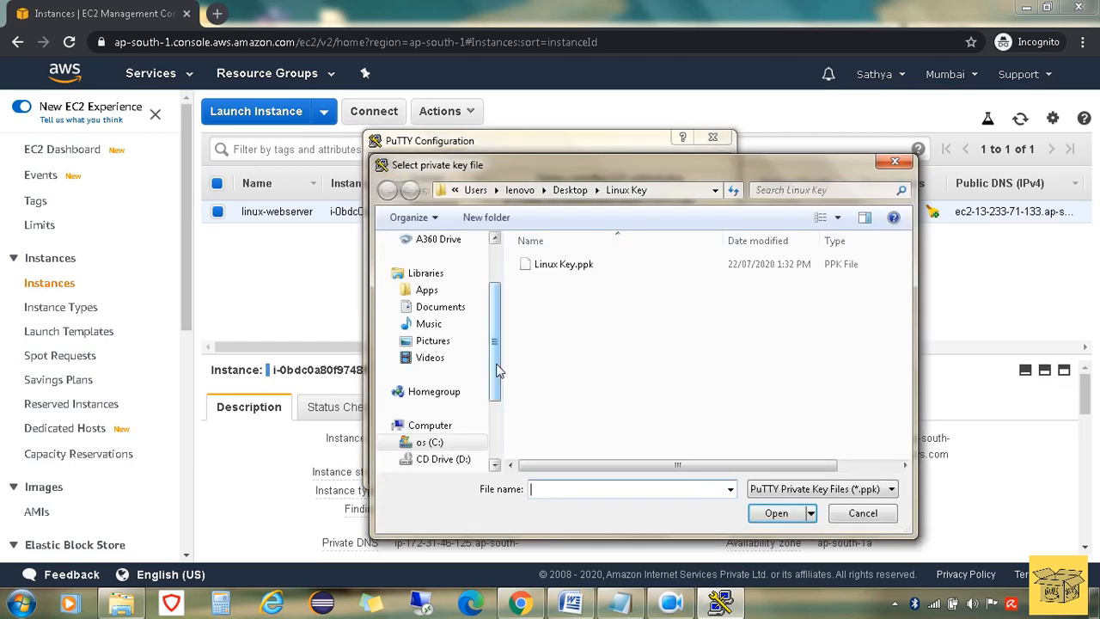
pyautogui.click(564, 193)
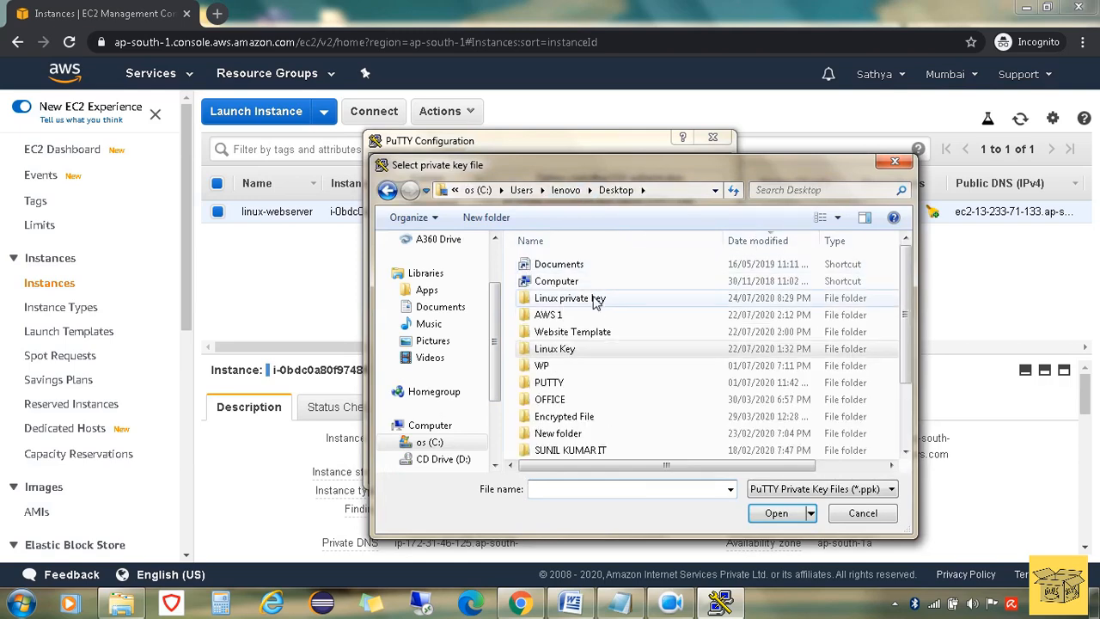
pyautogui.doubleClick(595, 298)
pyautogui.click(587, 267)
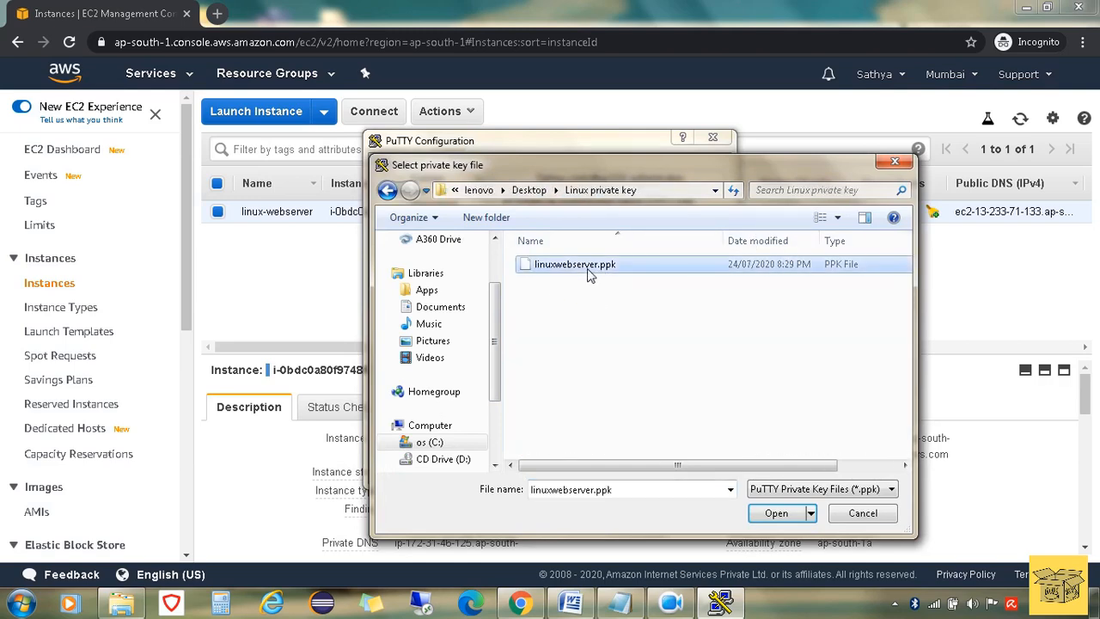
pyautogui.click(776, 513)
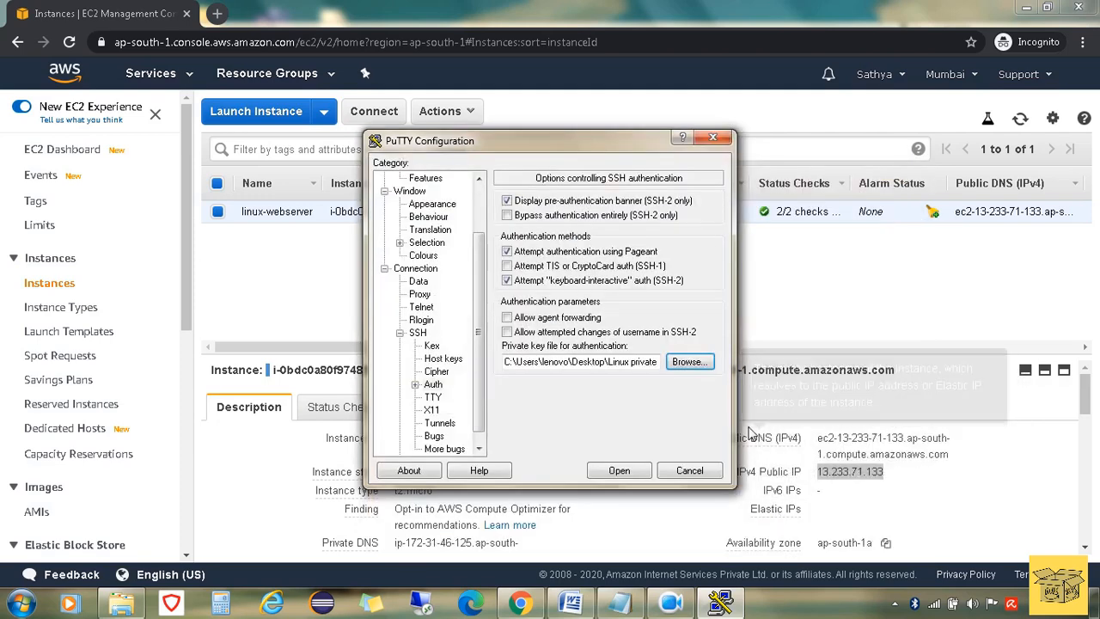
# Open the SSH session to 13.233.71.133, trust and cache the server's host key, and log in as ec2-user.
pyautogui.click(620, 470)
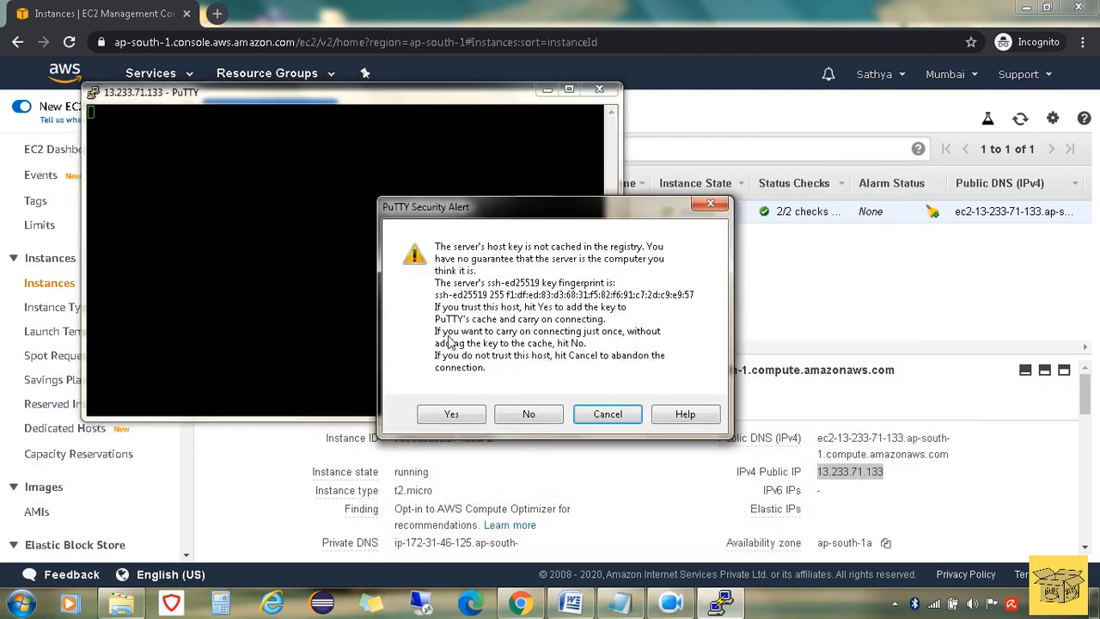
pyautogui.click(451, 414)
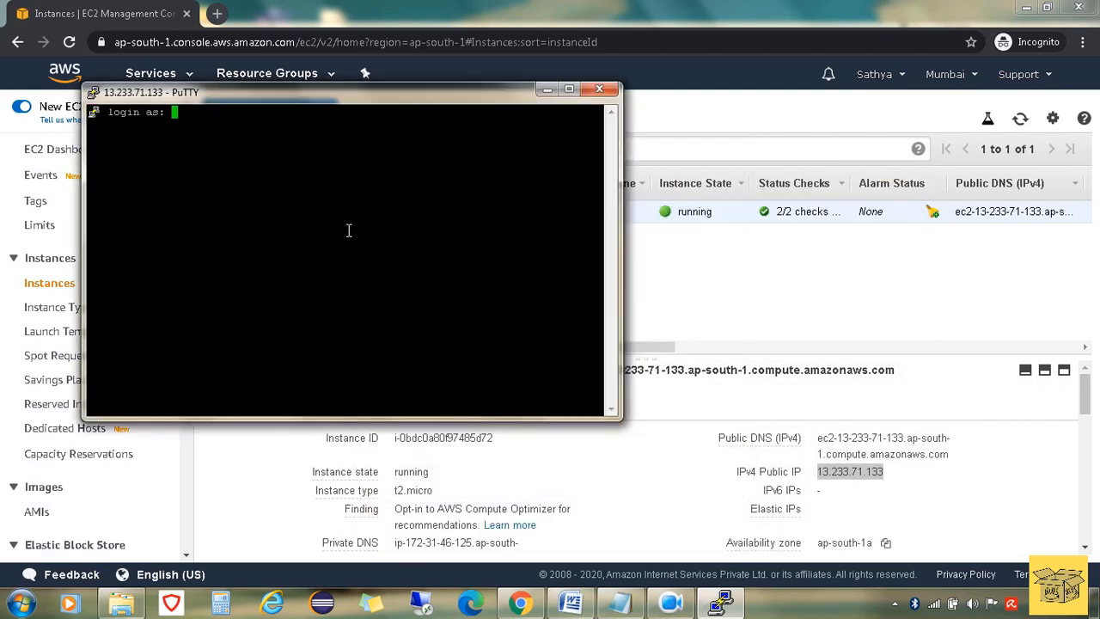
pyautogui.write('ec2-user')
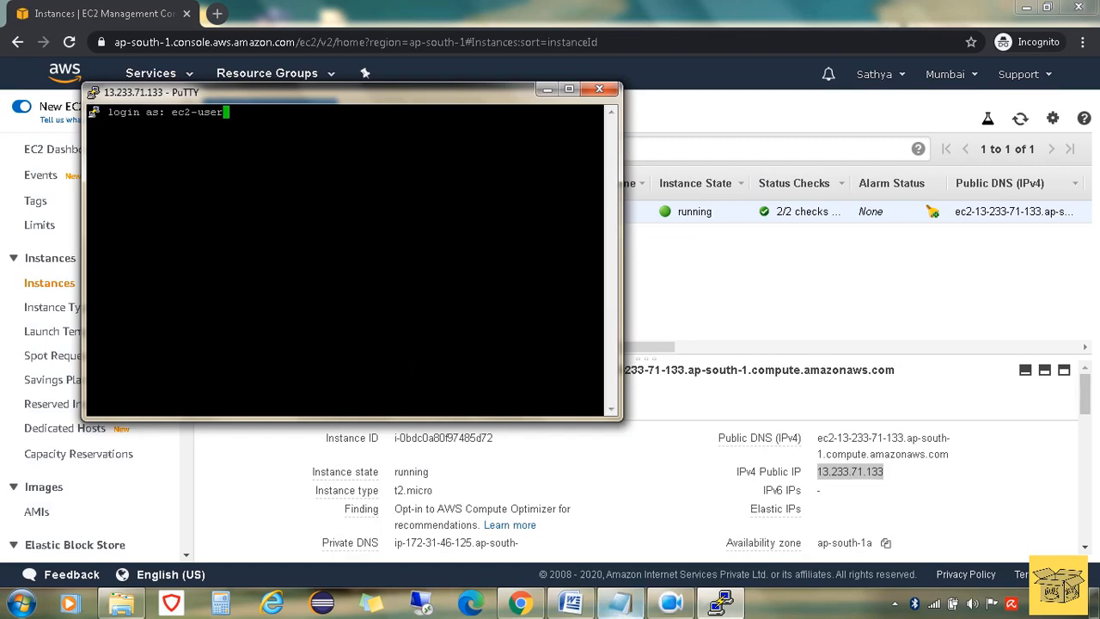
pyautogui.click(631, 603)
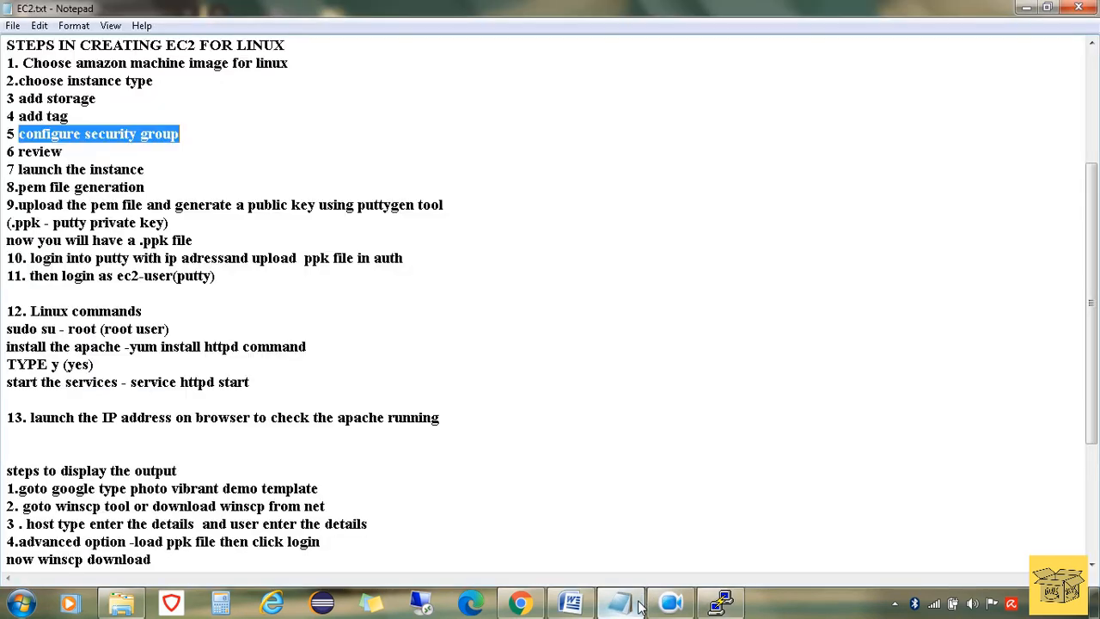
pyautogui.click(219, 280)
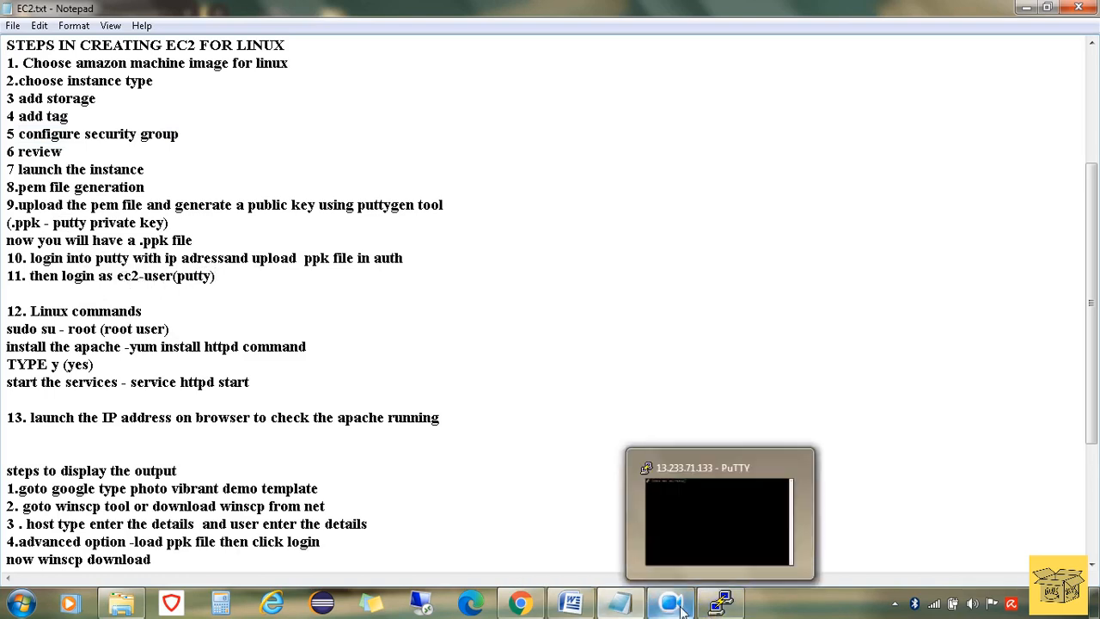
pyautogui.click(720, 604)
pyautogui.press('Return')
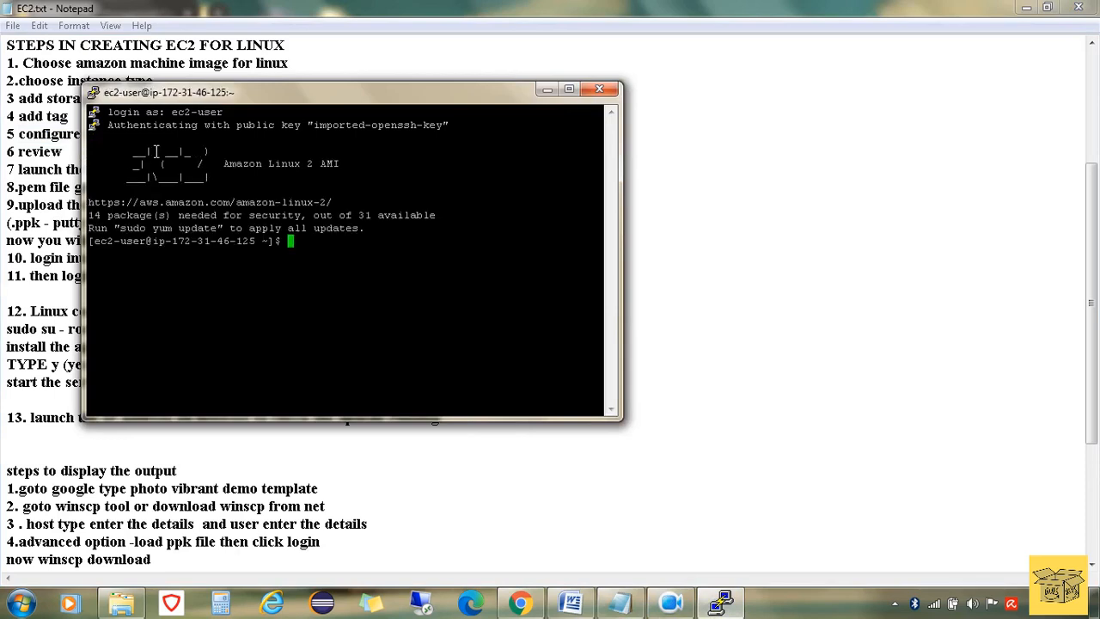
# Consult the Linux commands in the EC2.txt notes, and switch to the root user in the PuTTY session with sudo su - root.
pyautogui.moveTo(306, 92); pyautogui.dragTo(718, 95)
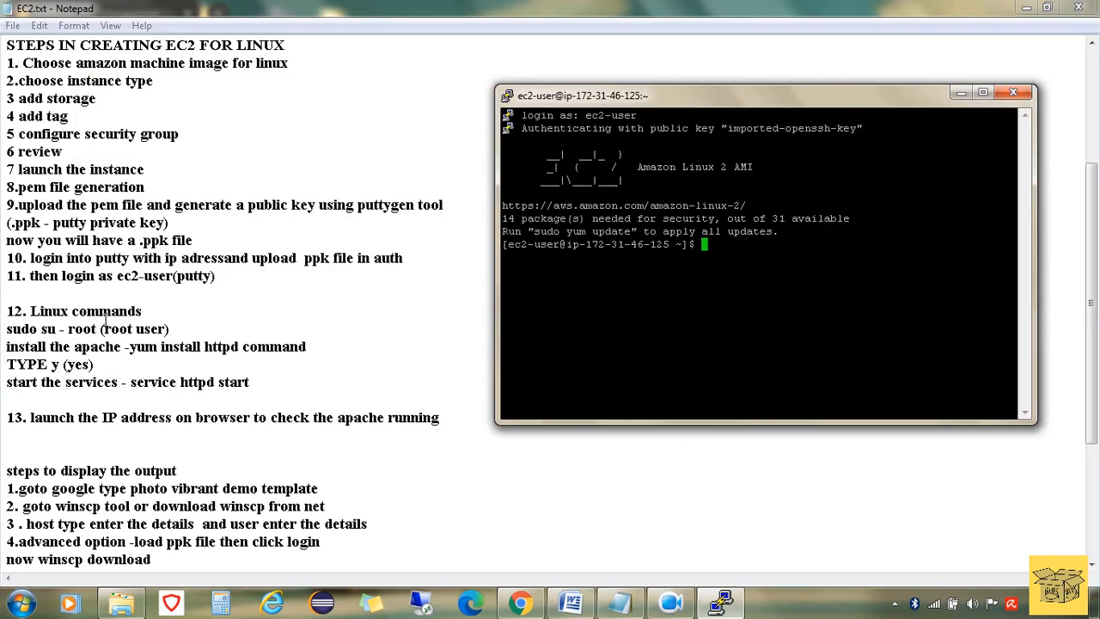
pyautogui.click(295, 14)
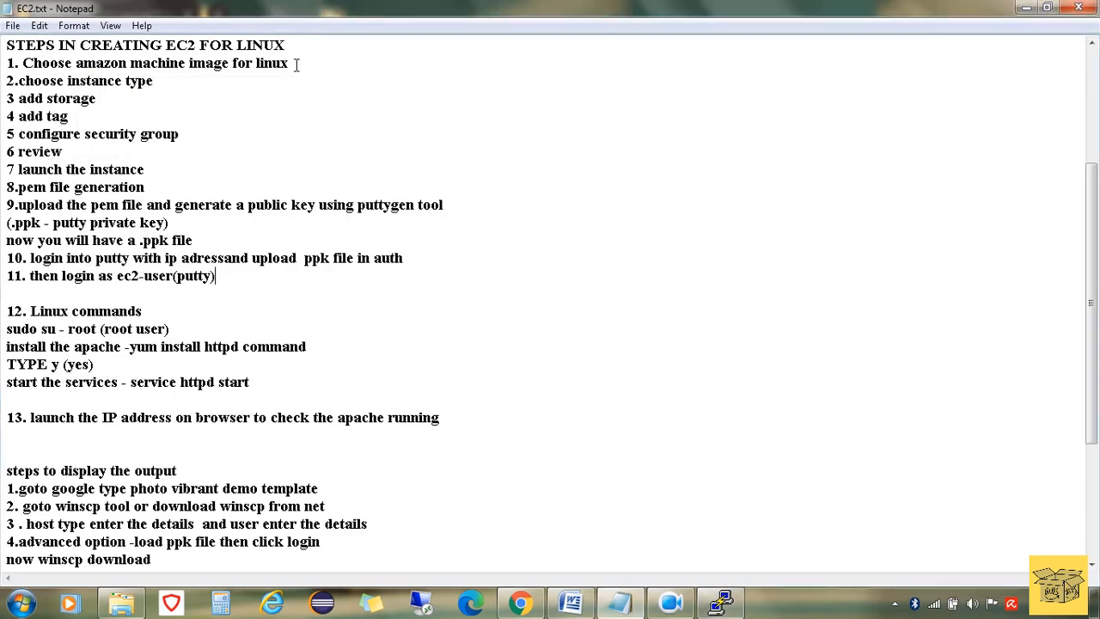
pyautogui.scroll(-4, 239, 347)
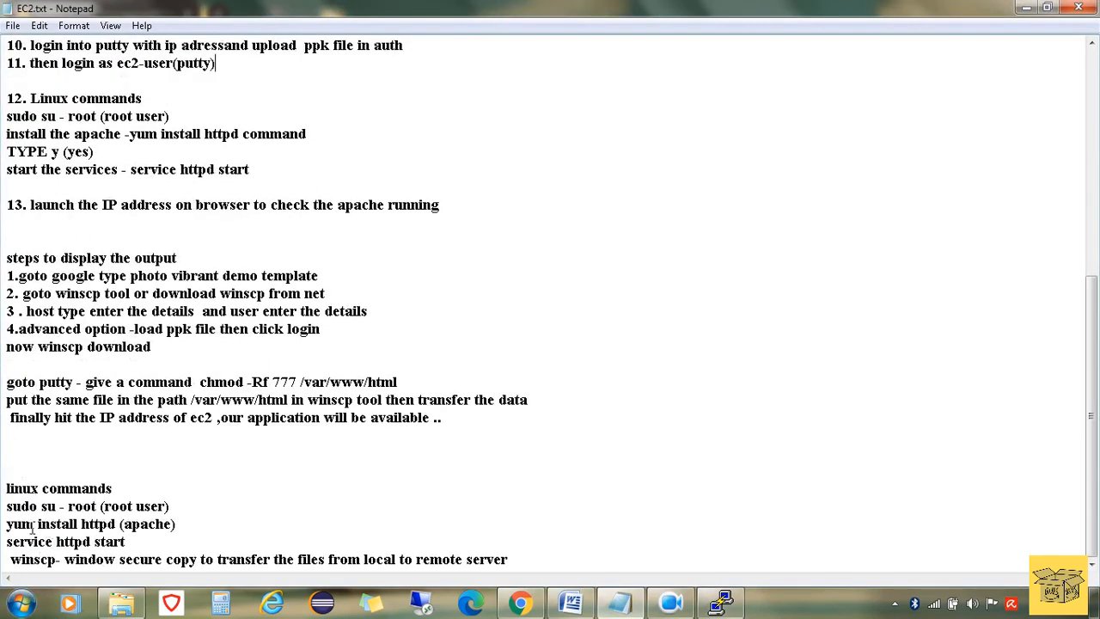
pyautogui.click(720, 602)
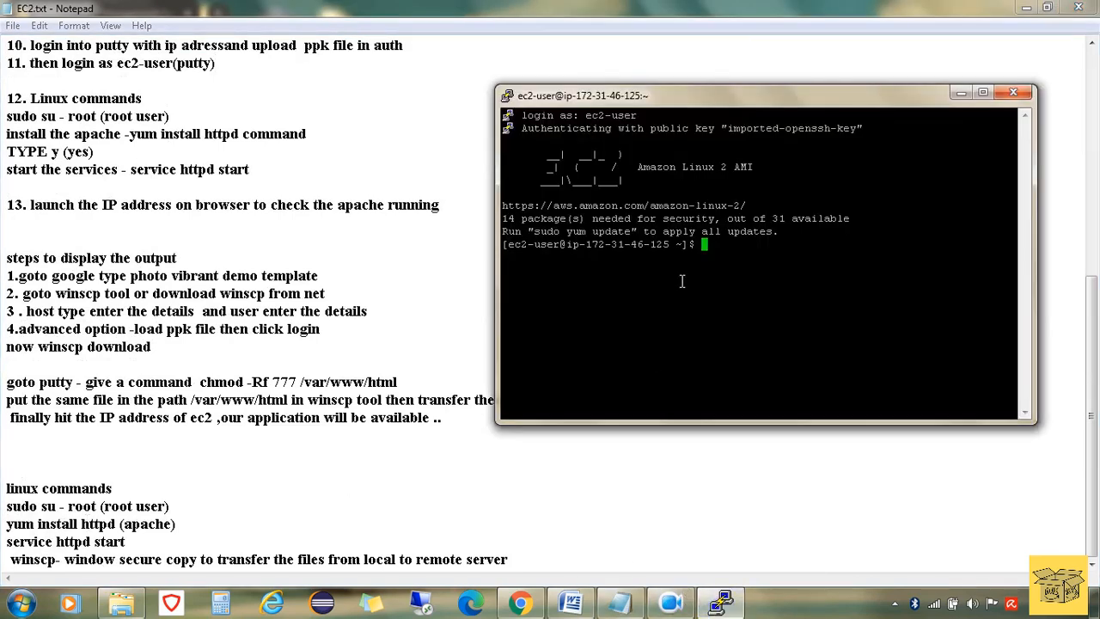
pyautogui.write('sudo su - root')
pyautogui.press('Return')
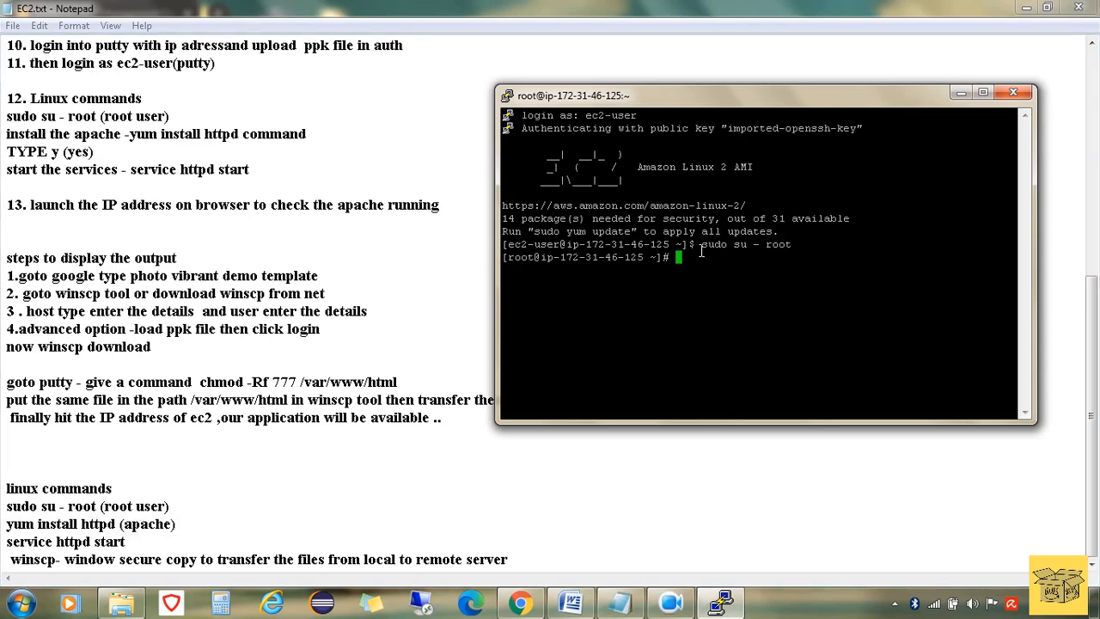
# Install the Apache web server with yum install httpd, answering y to the package confirmation.
pyautogui.write('yum install httpd')
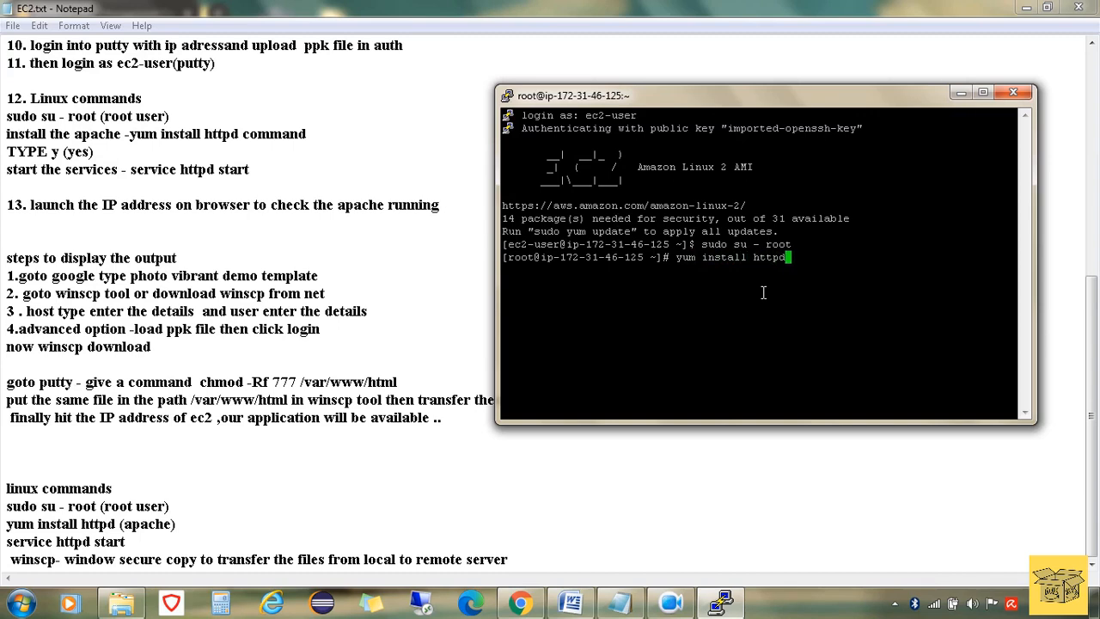
pyautogui.press('Return')
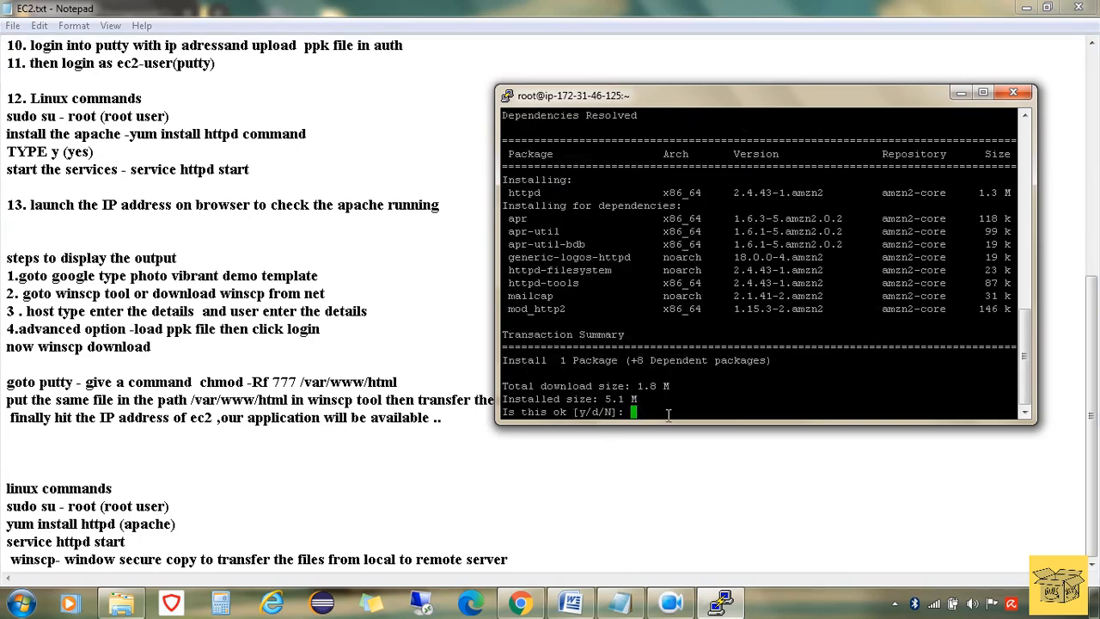
pyautogui.write('y')
pyautogui.press('Return')
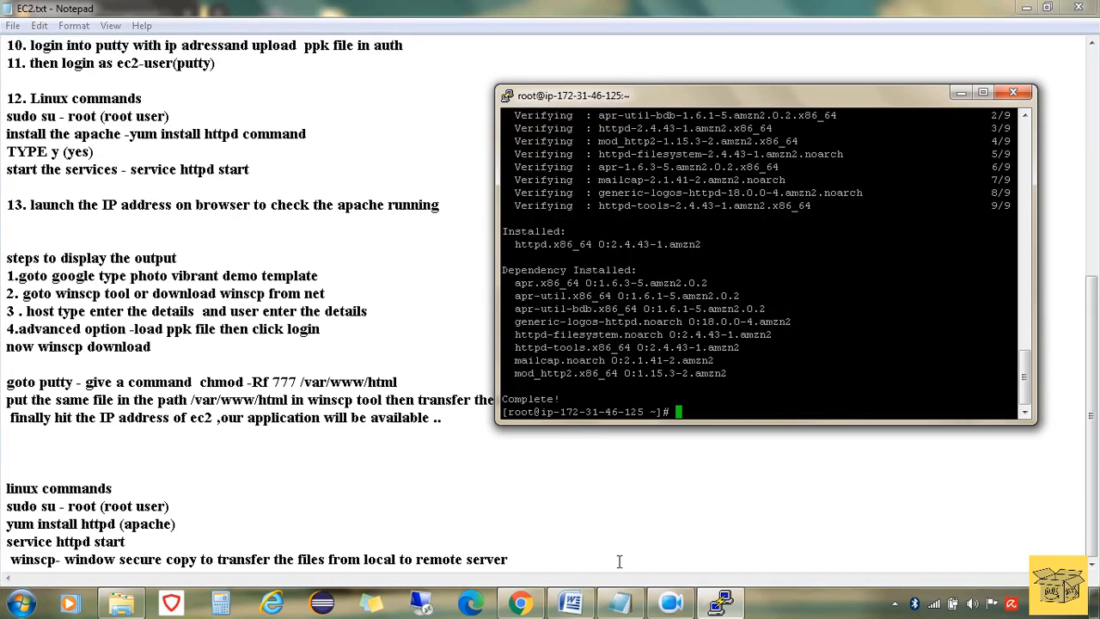
# Start the Apache web server by running service httpd start.
pyautogui.write('servi')
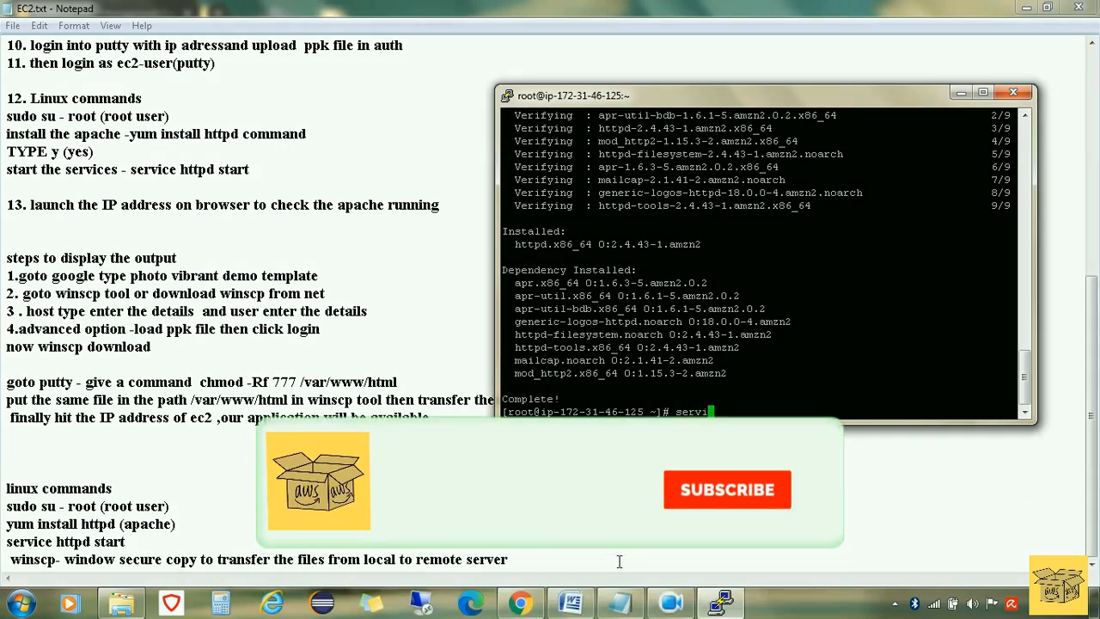
pyautogui.write('ce h')
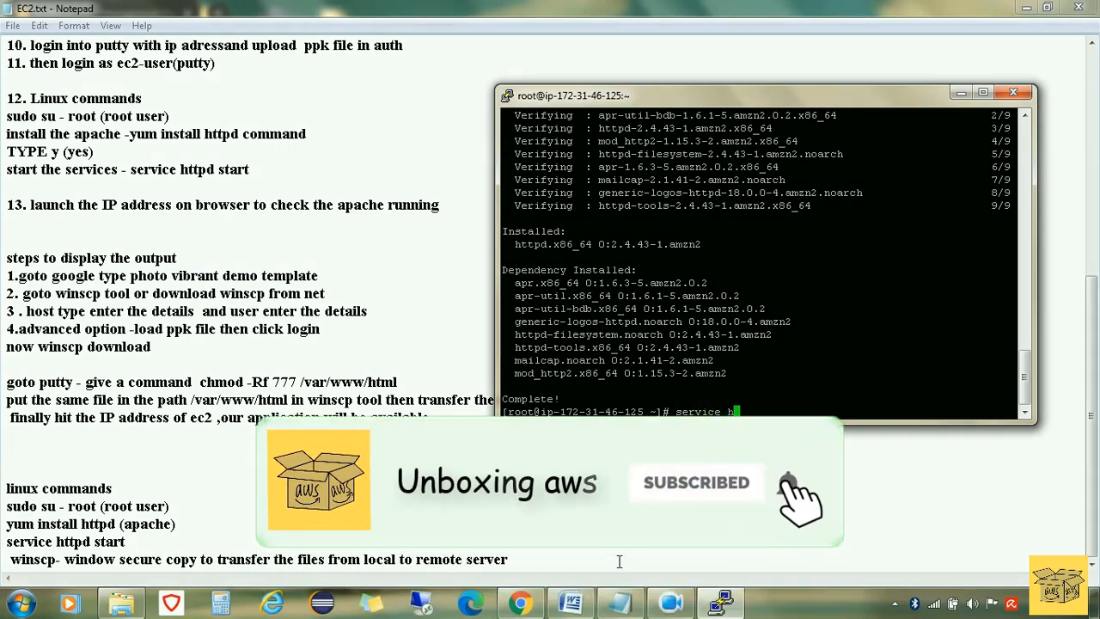
pyautogui.write('ttpd')
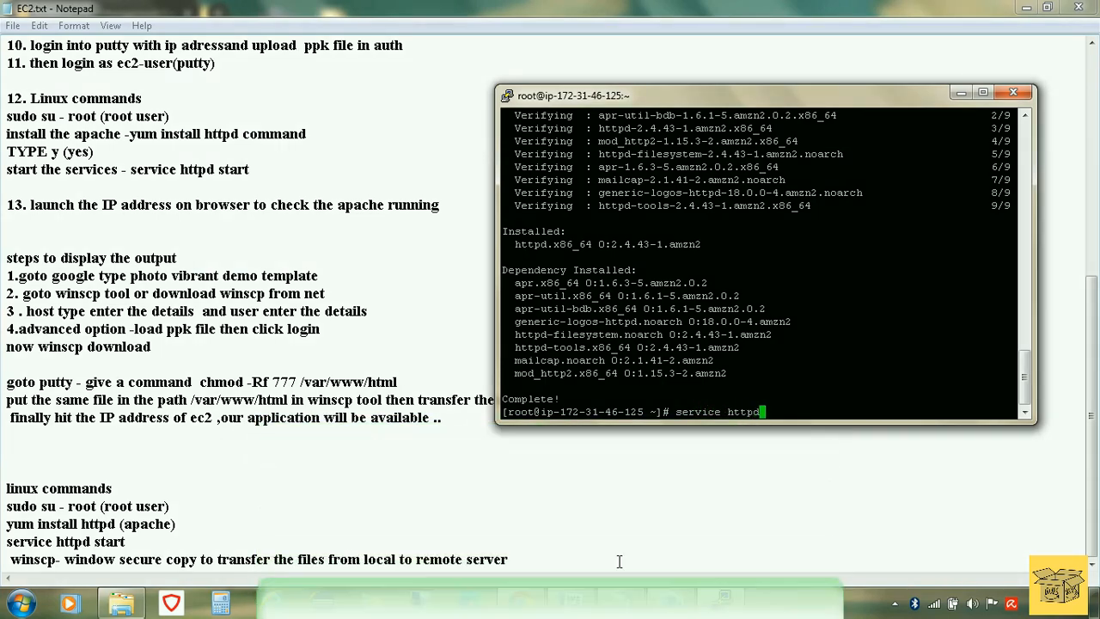
pyautogui.write(' start')
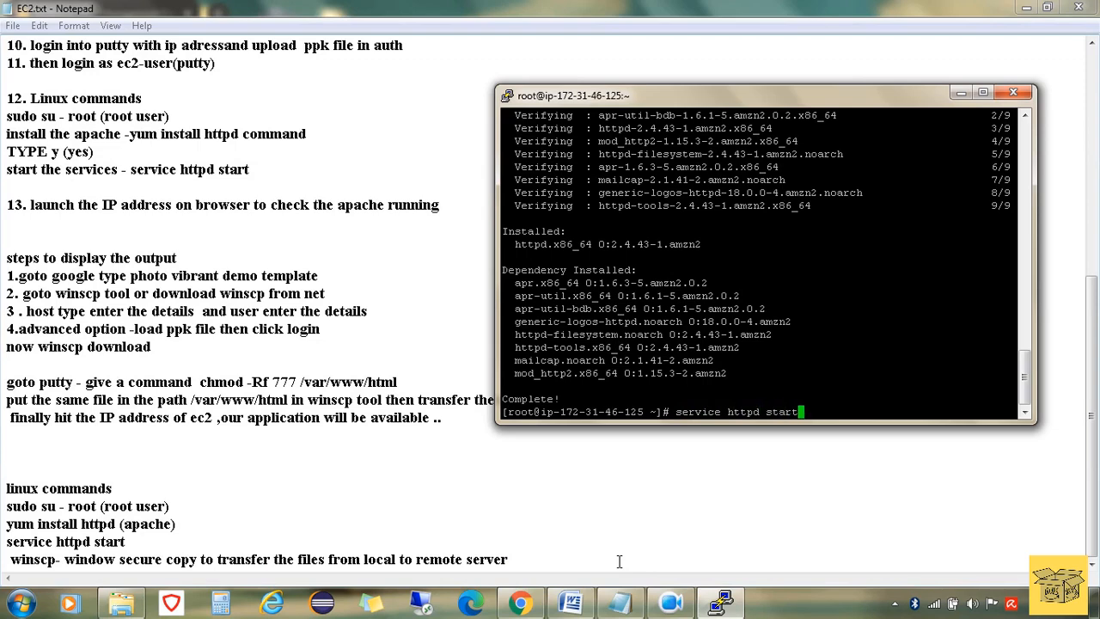
pyautogui.press('Return')
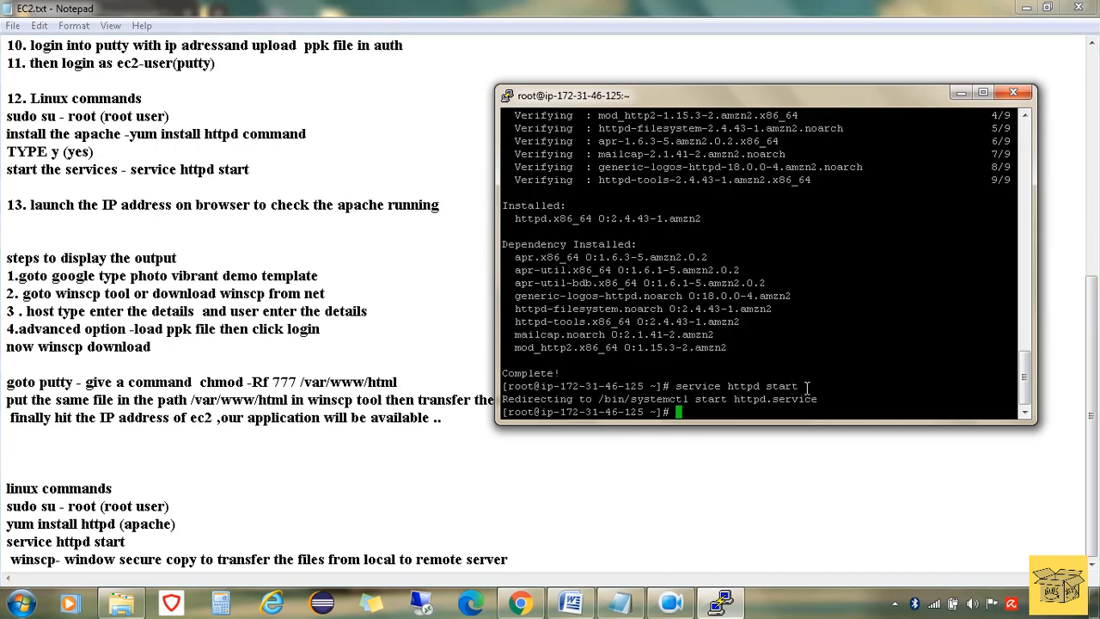
# Copy the linux-webserver instance's IPv4 public IP from the EC2 console in Chrome and load 13.233.71.133 in a new browser tab.
pyautogui.click(522, 606)
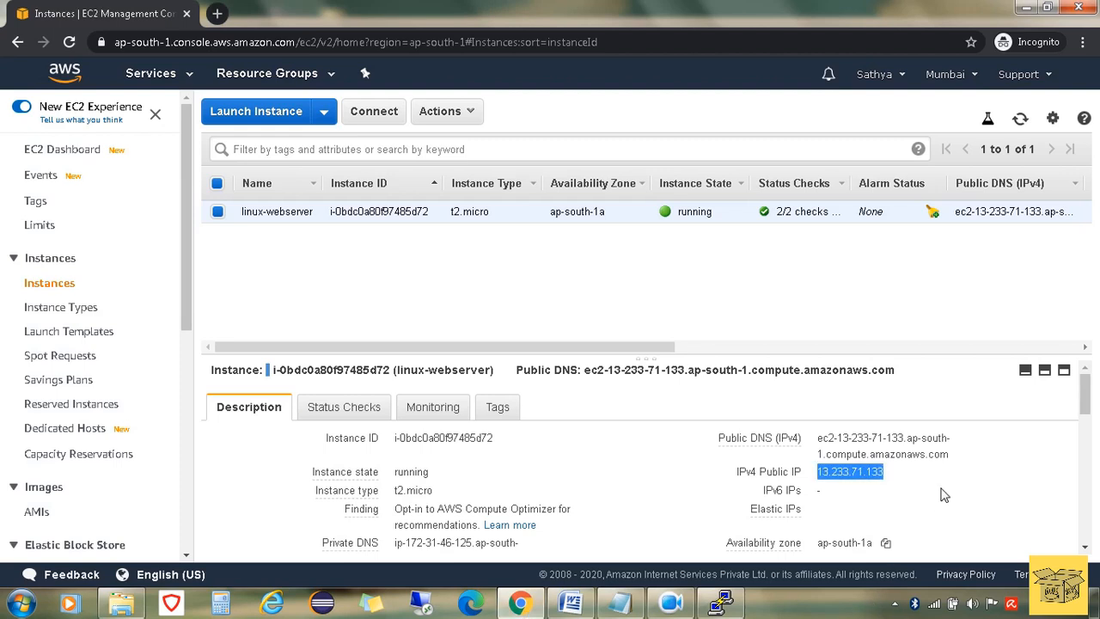
pyautogui.click(990, 475)
pyautogui.click(897, 473)
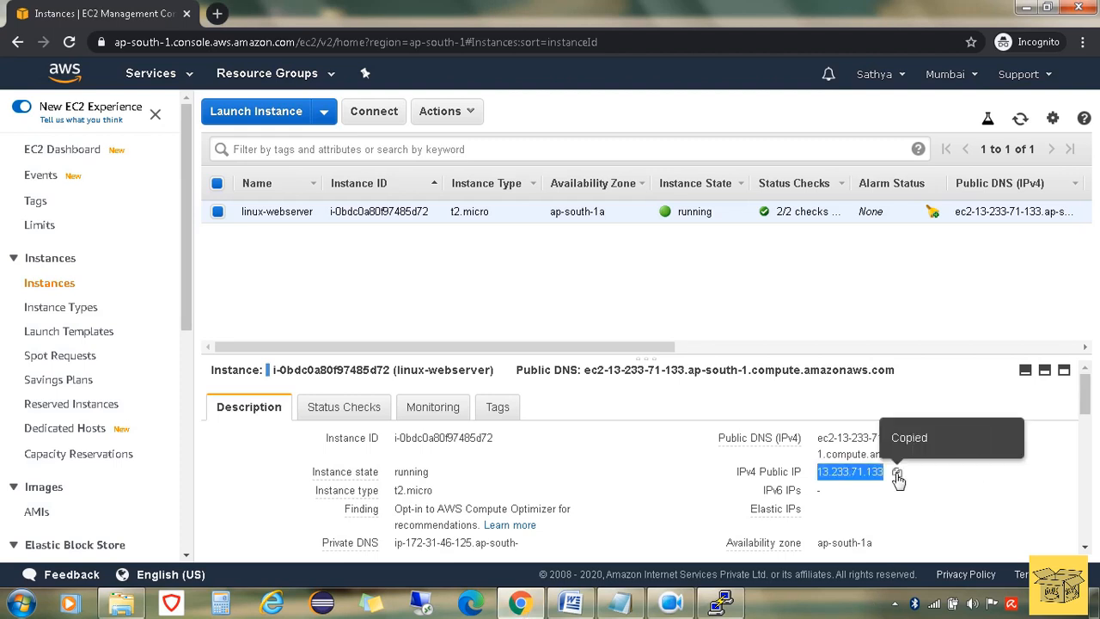
pyautogui.click(216, 15)
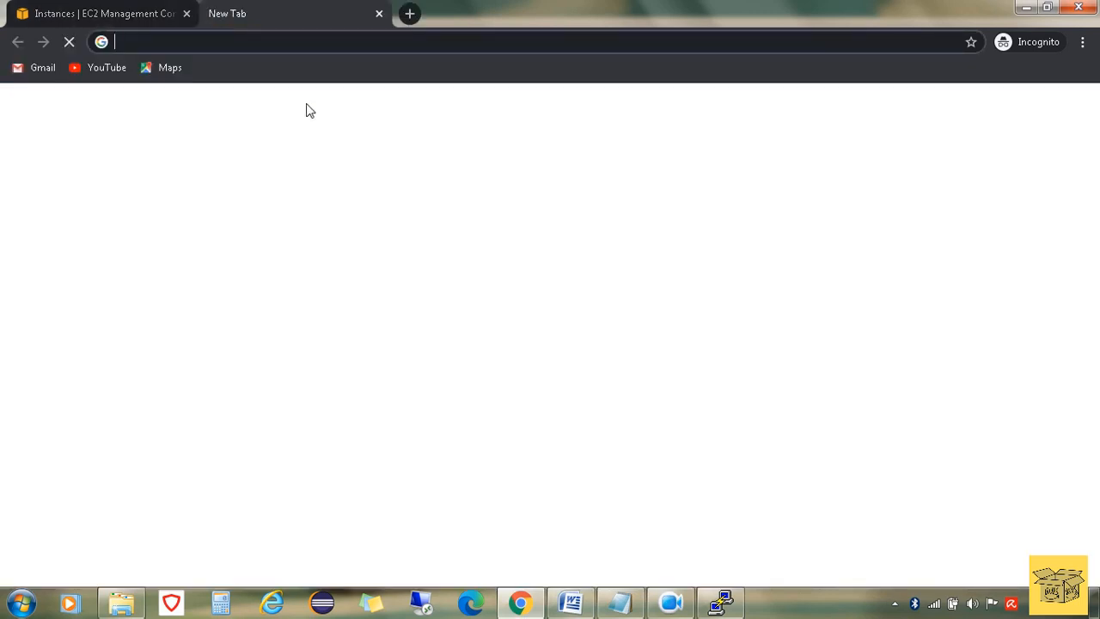
pyautogui.hotkey('ctrl', 'v')
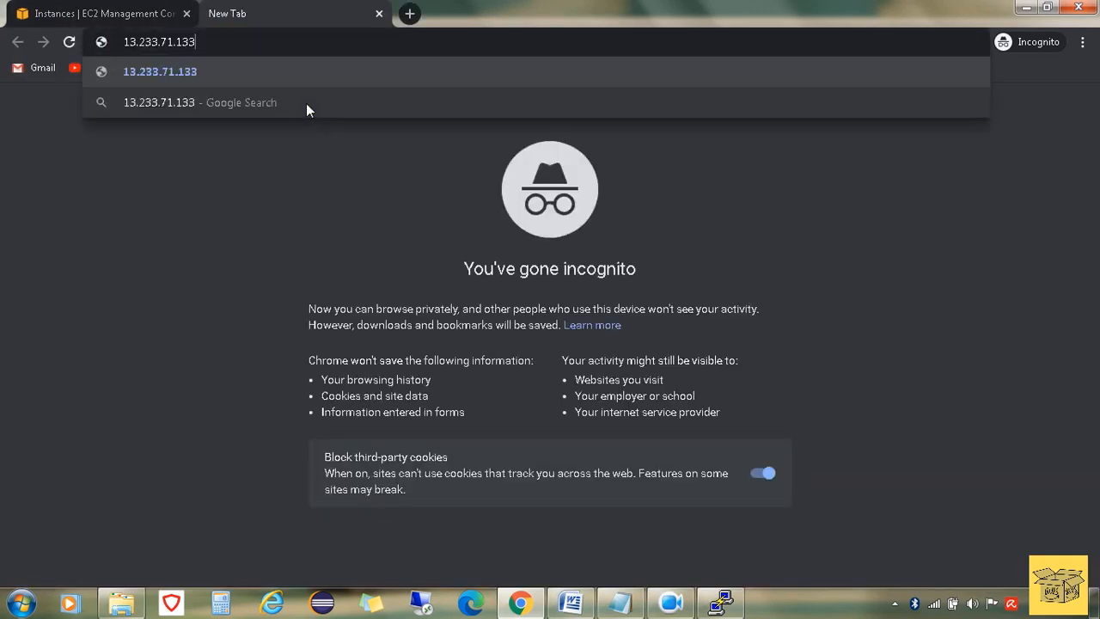
pyautogui.press('Return')
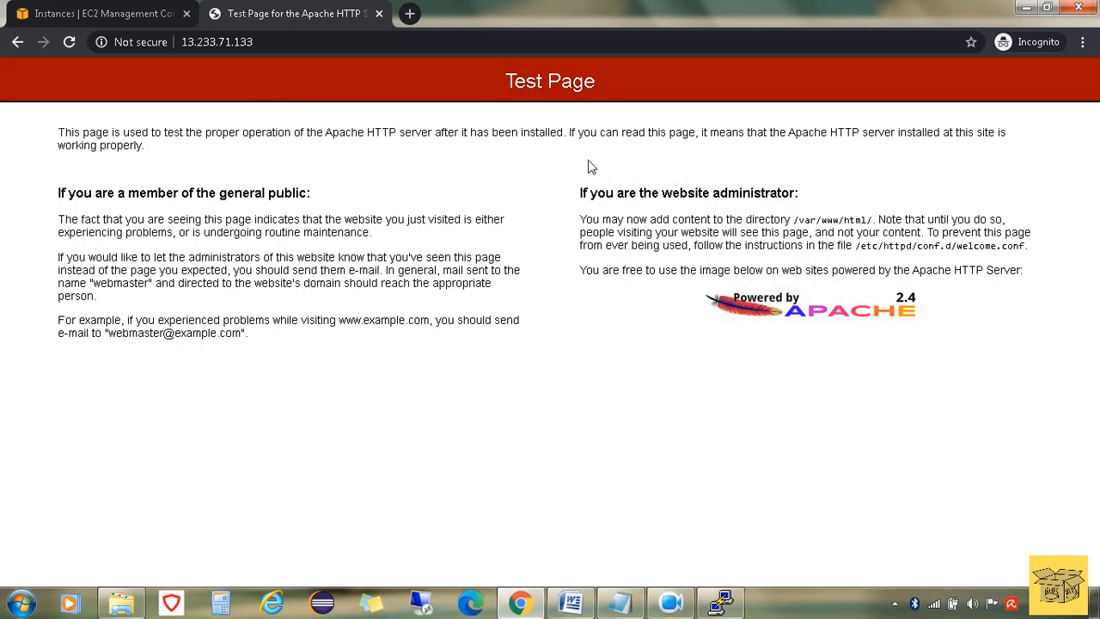
# Switch back to the PuTTY terminal and close its root session, confirming the exit.
pyautogui.click(722, 603)
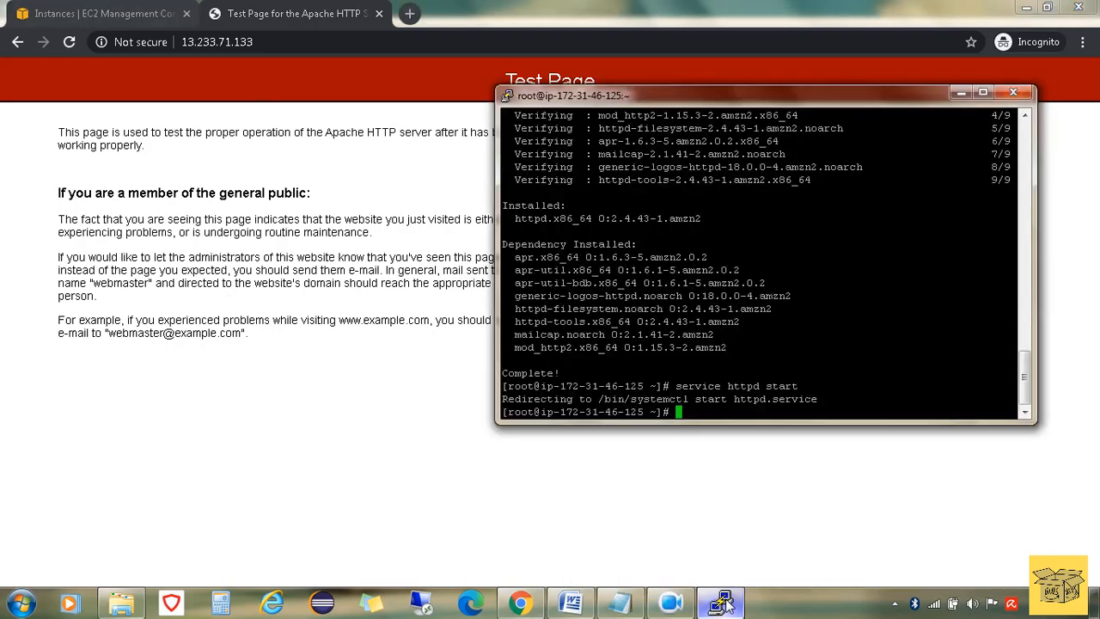
pyautogui.click(1012, 92)
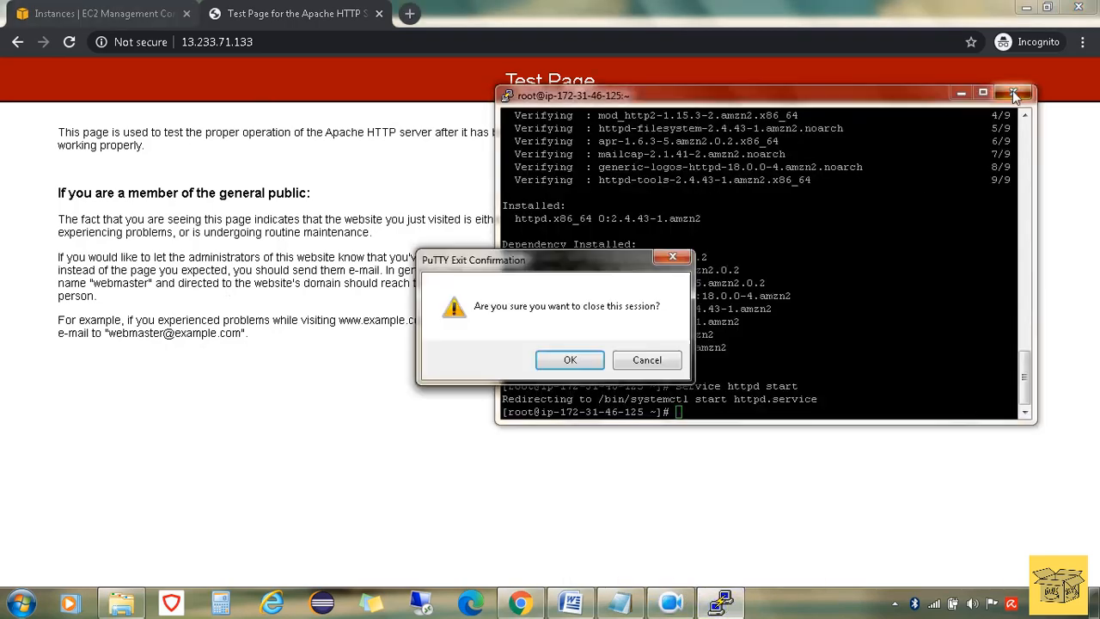
pyautogui.click(570, 360)
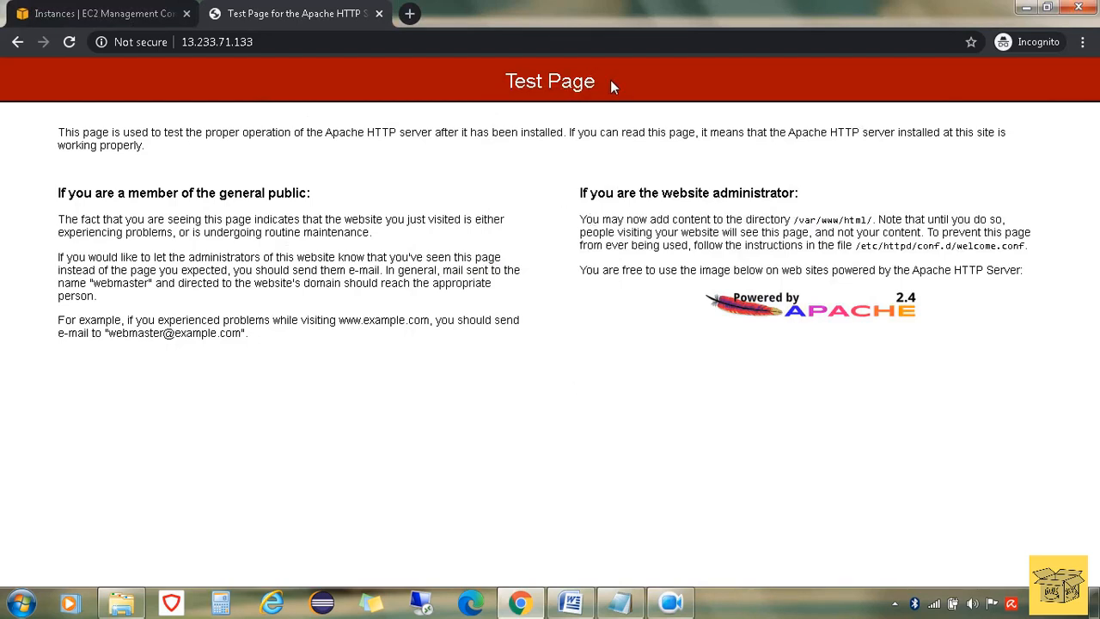
# Examine the Apache test page, particularly the website administrator note on which directory takes the site content.
pyautogui.moveTo(610, 86); pyautogui.dragTo(465, 78)
pyautogui.click(577, 225)
pyautogui.moveTo(581, 217); pyautogui.dragTo(876, 217)
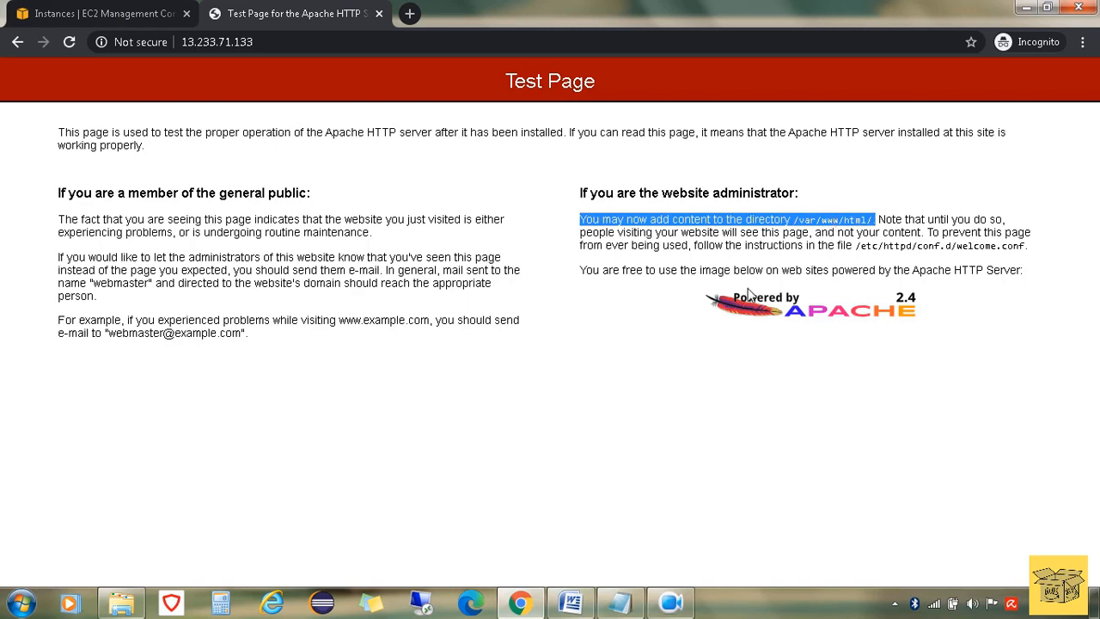
pyautogui.click(670, 388)
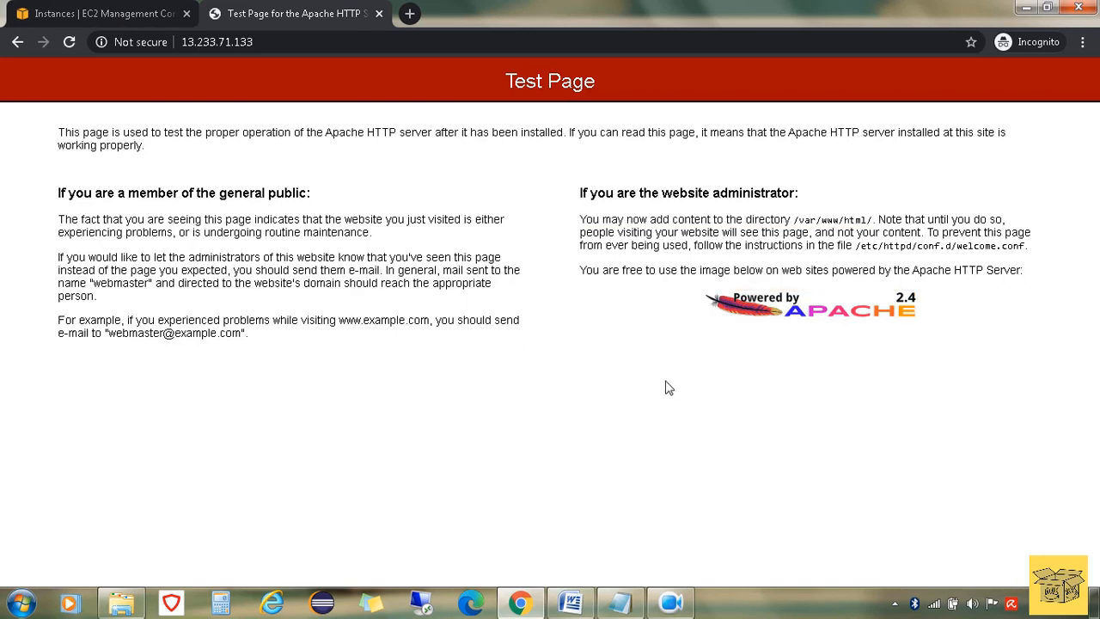
# Search Google in a new tab for "photo_vibrant web template" and open the photo_vibrant page on freewebtemplates.com.
pyautogui.click(411, 23)
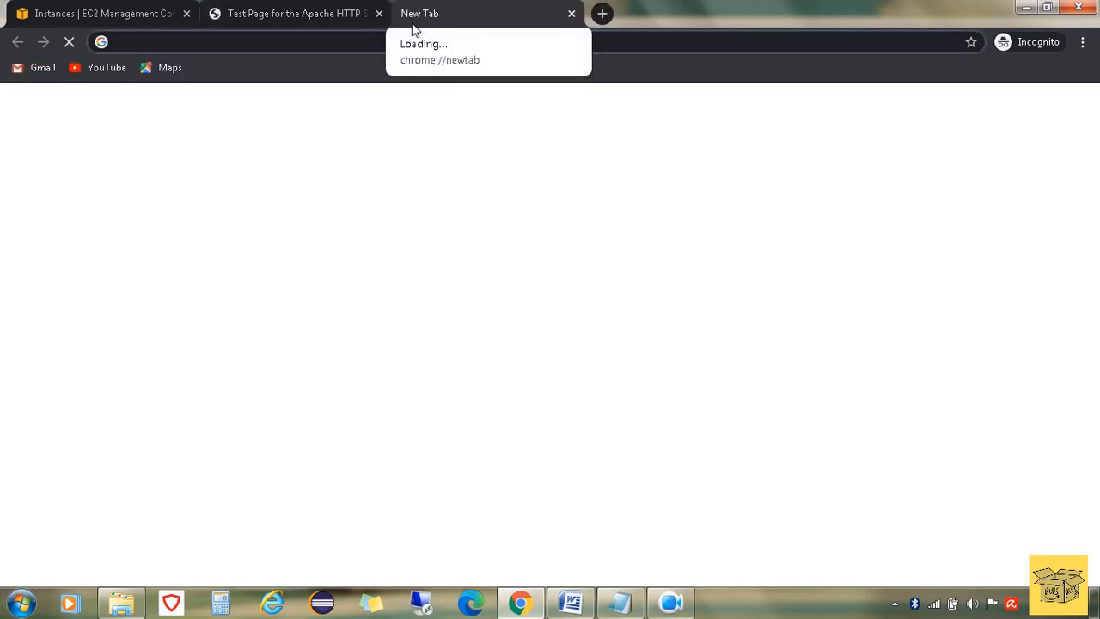
pyautogui.write('photo')
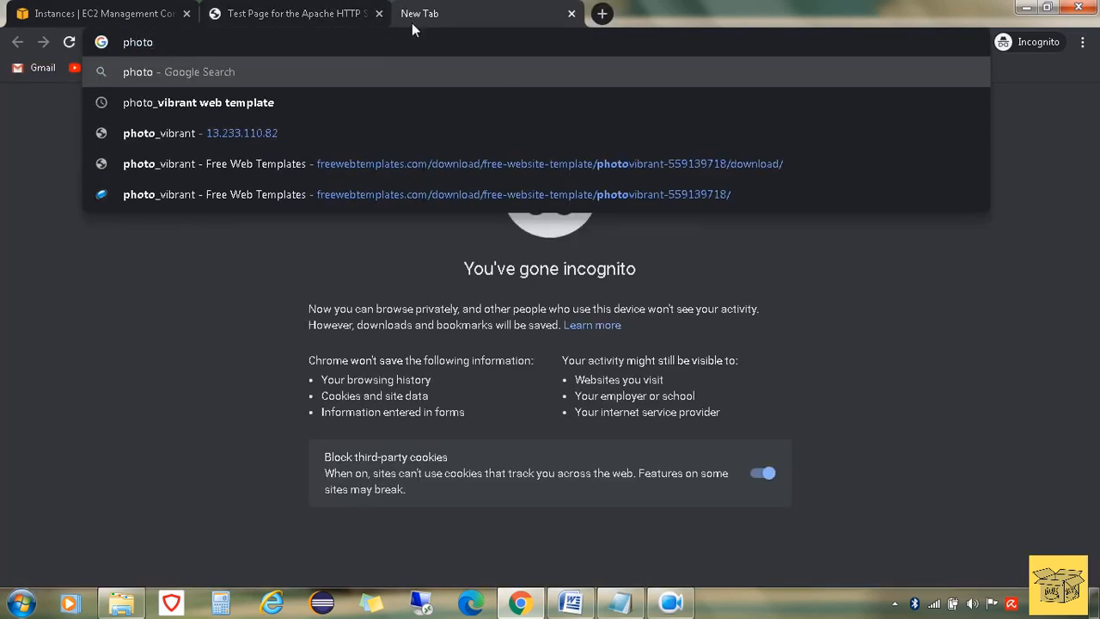
pyautogui.click(196, 103)
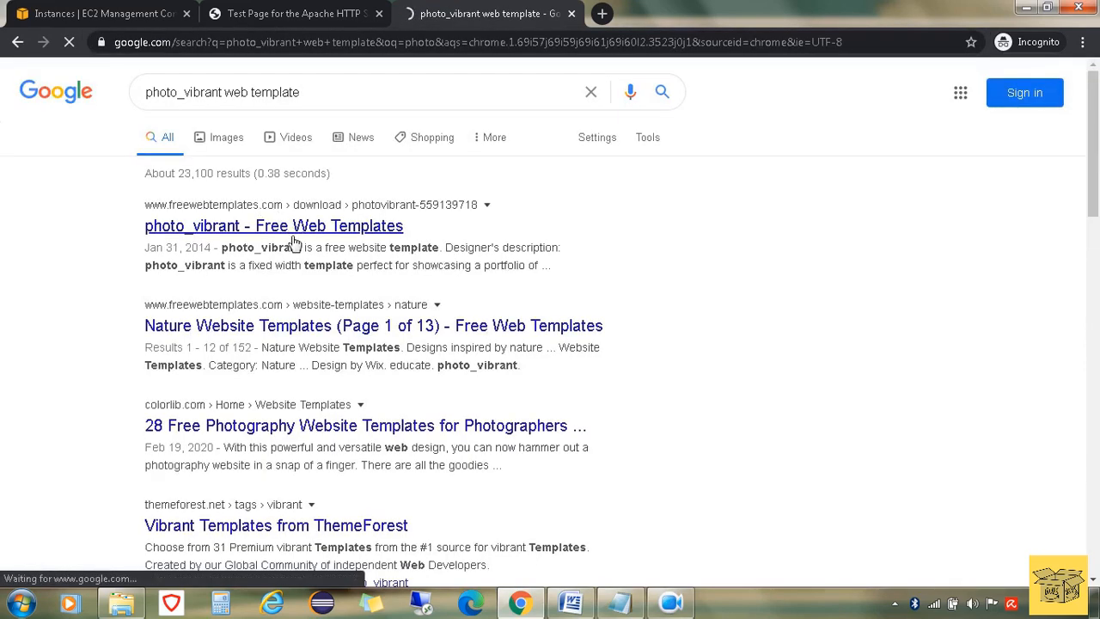
pyautogui.tripleClick(295, 92)
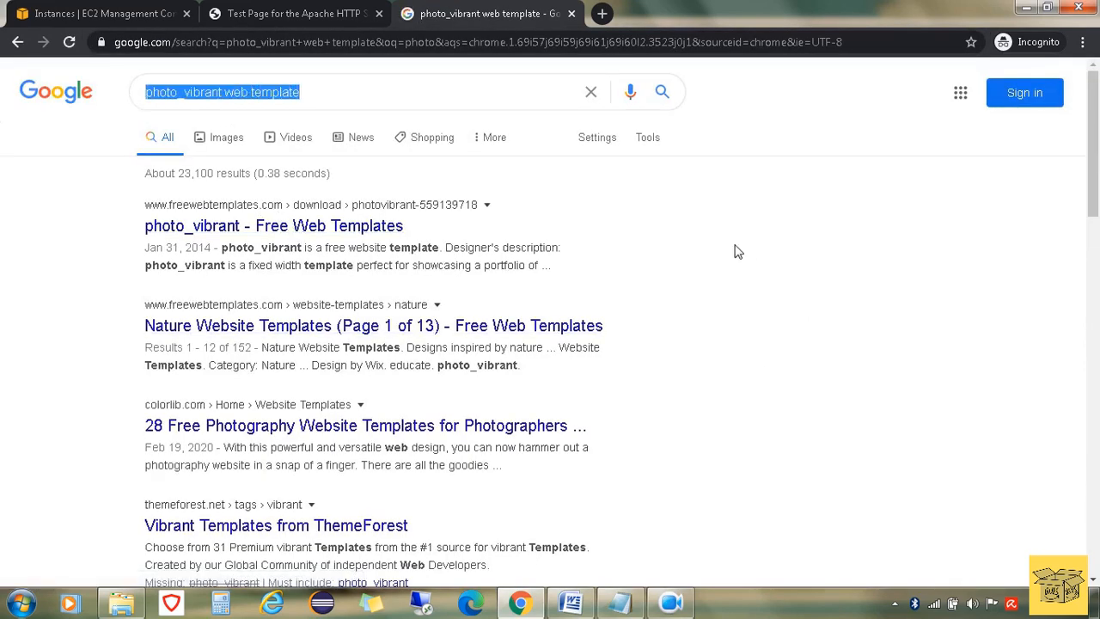
pyautogui.click(574, 228)
pyautogui.click(431, 327)
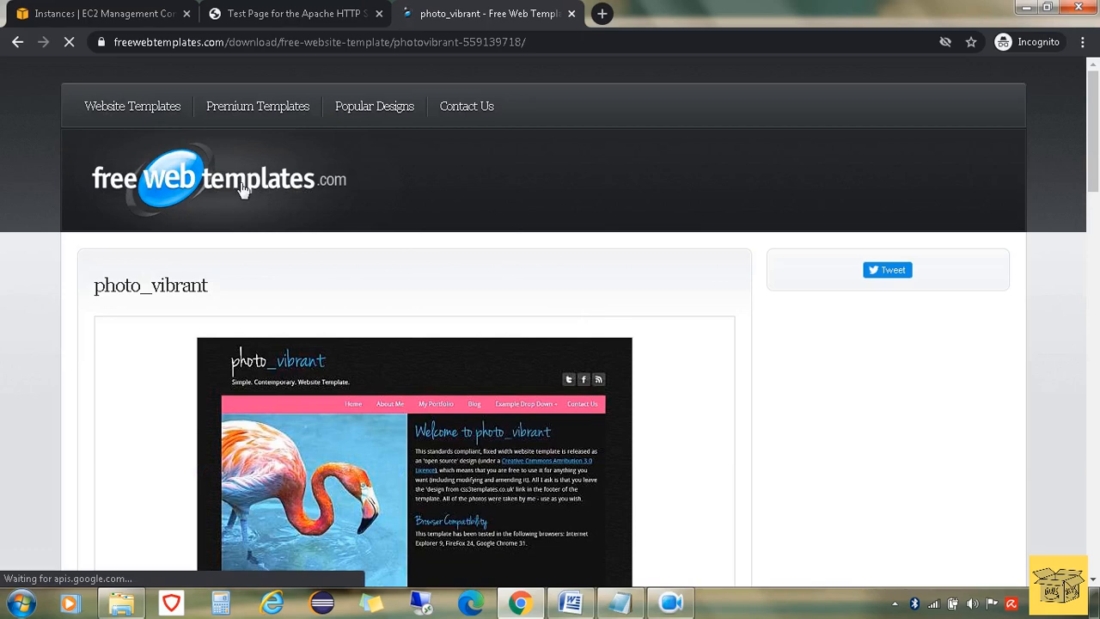
pyautogui.scroll(-5, 401, 335)
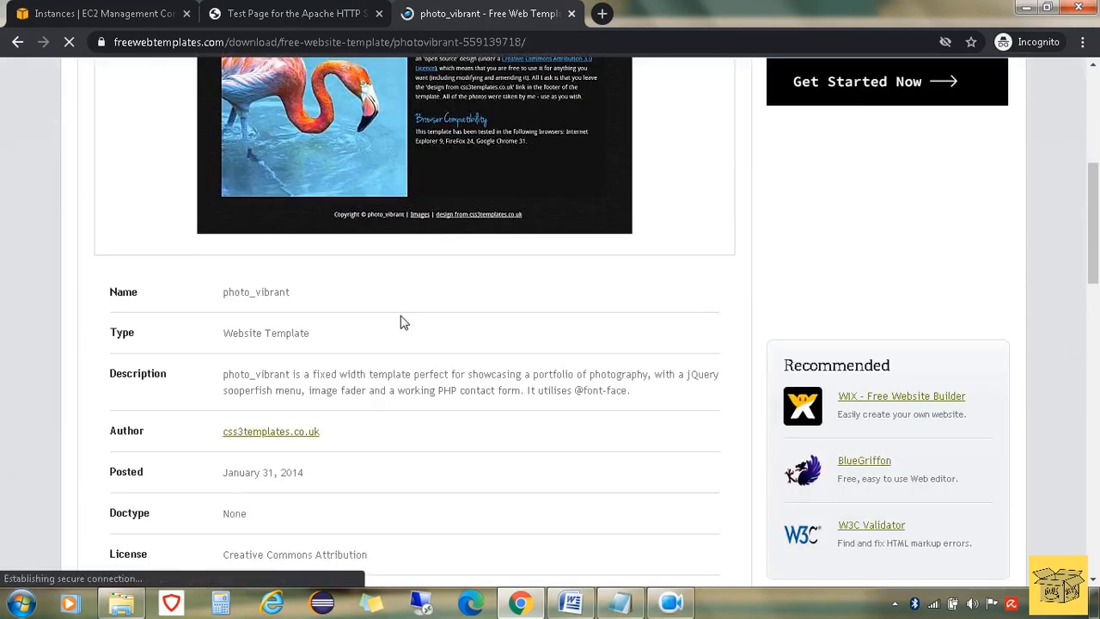
# Look through the photo_vibrant template page and download the template as a ZIP.
pyautogui.scroll(-10, 401, 323)
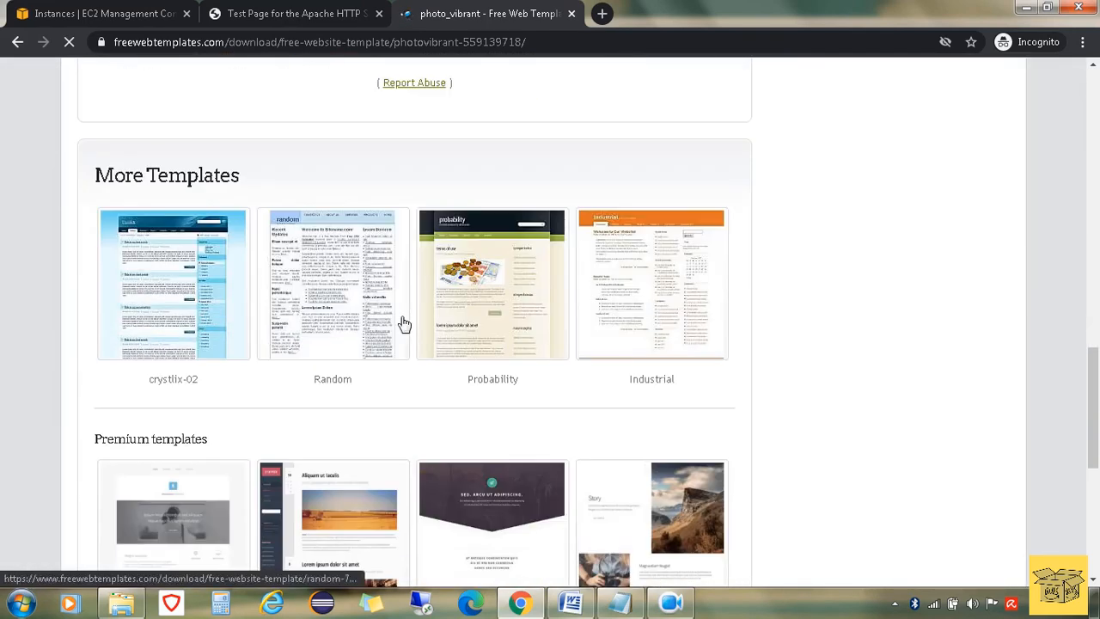
pyautogui.scroll(-1, 620, 320)
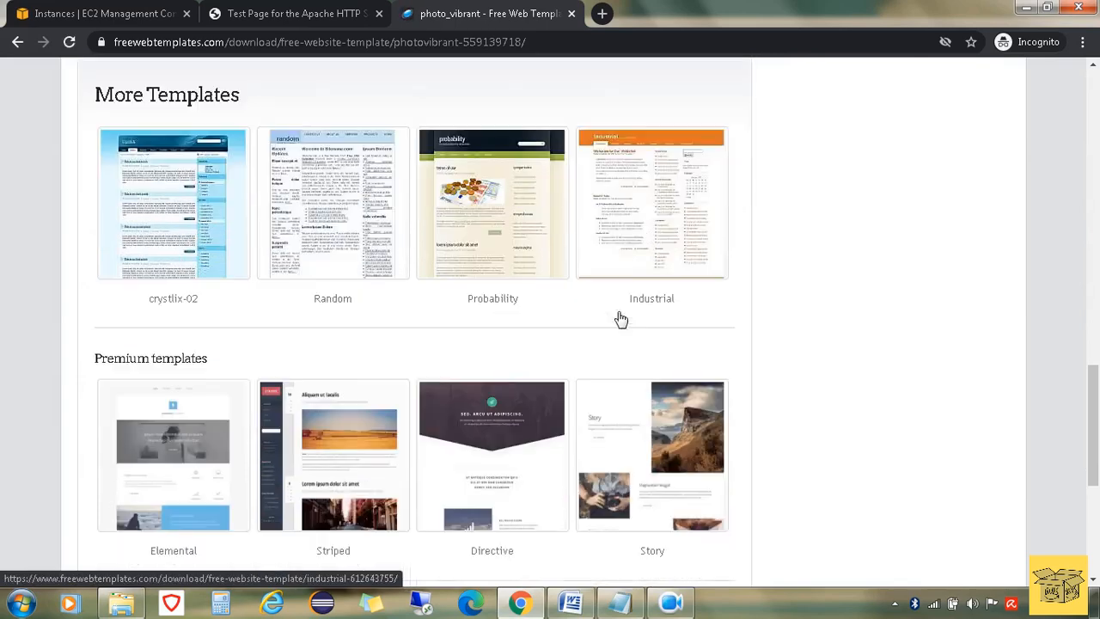
pyautogui.scroll(-4, 621, 320)
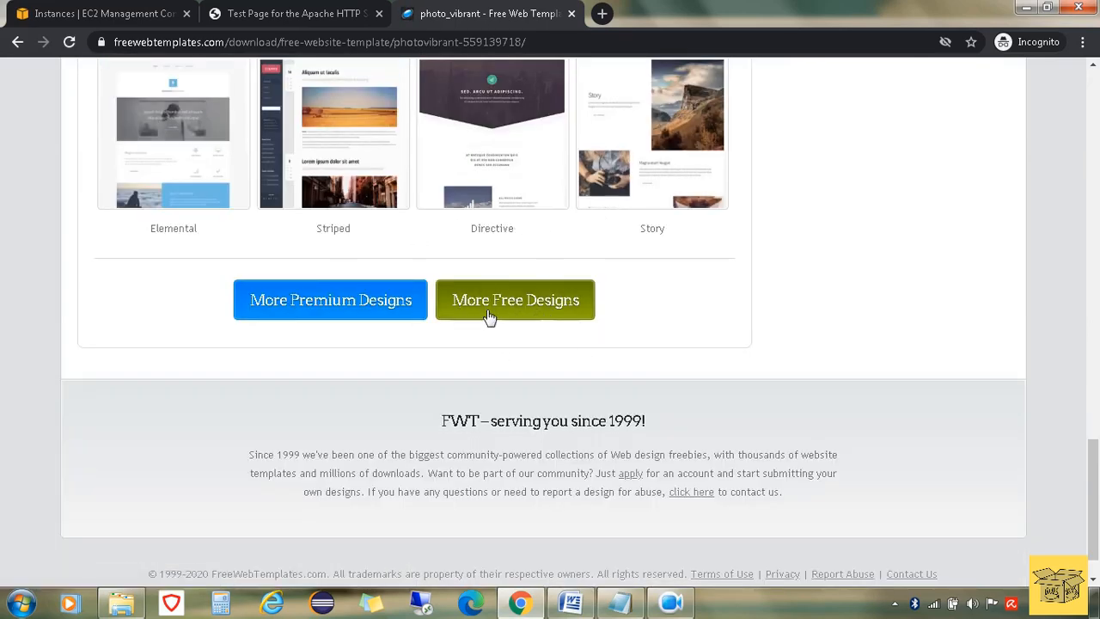
pyautogui.scroll(10, 489, 322)
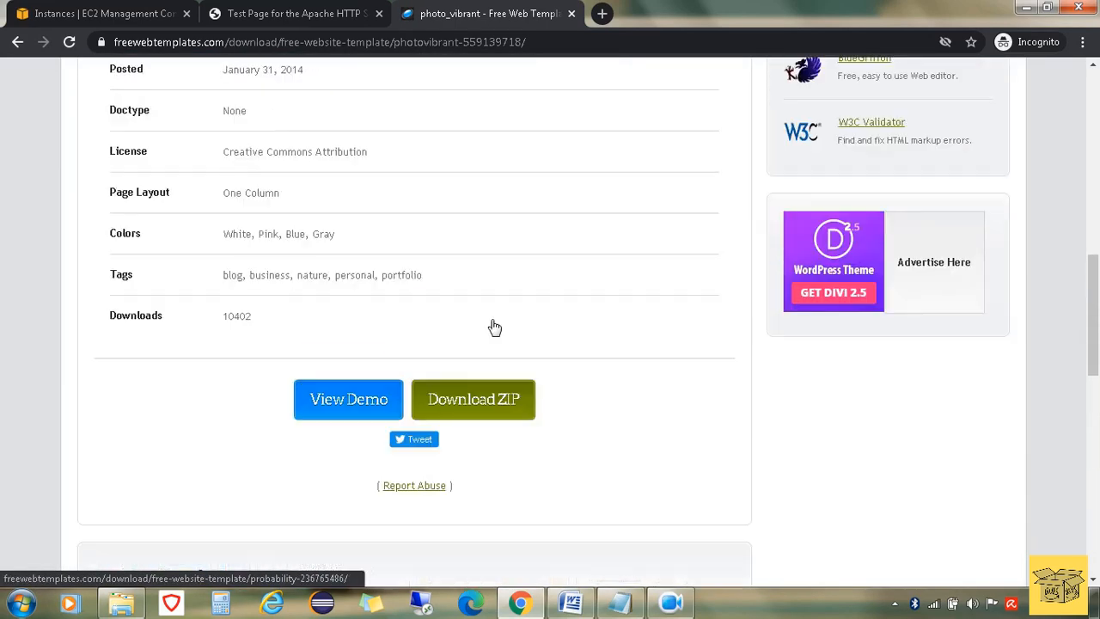
pyautogui.scroll(7, 494, 327)
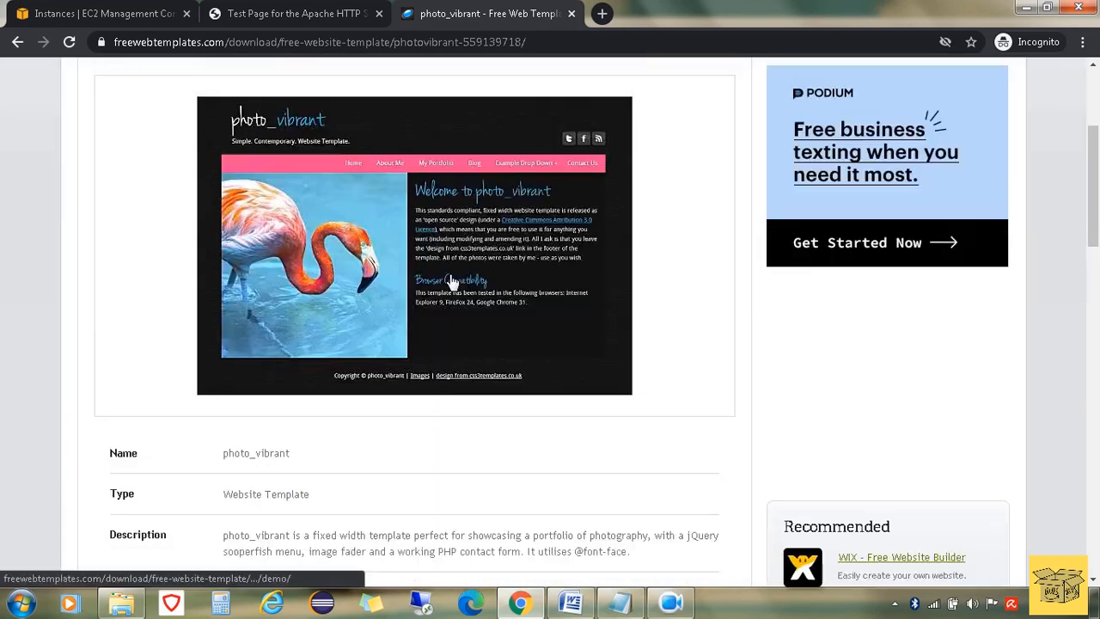
pyautogui.scroll(-7, 379, 245)
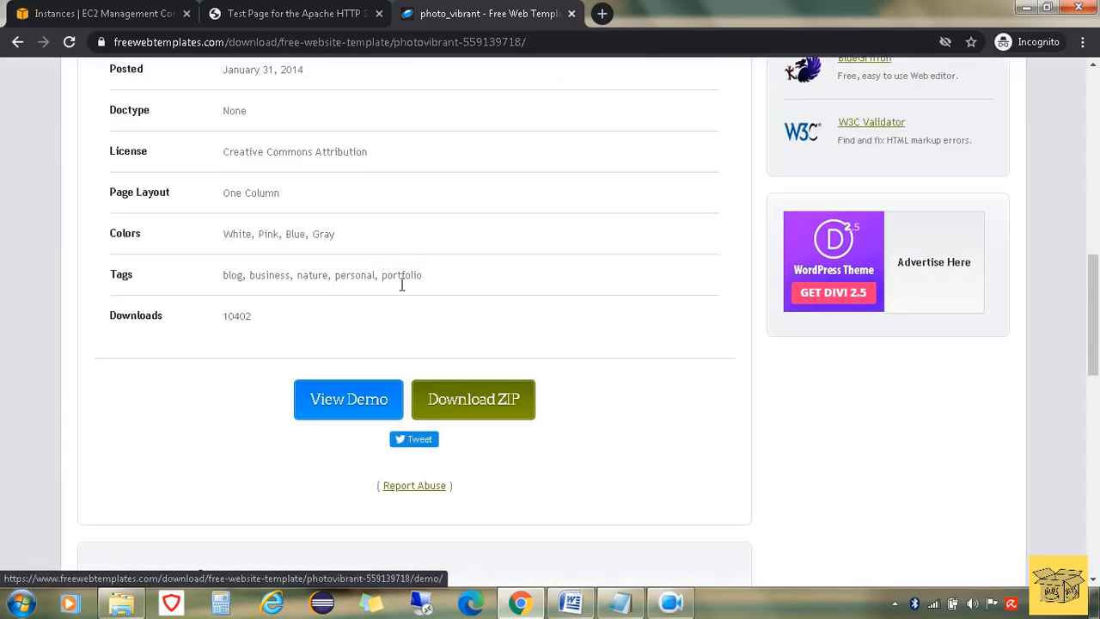
pyautogui.click(515, 404)
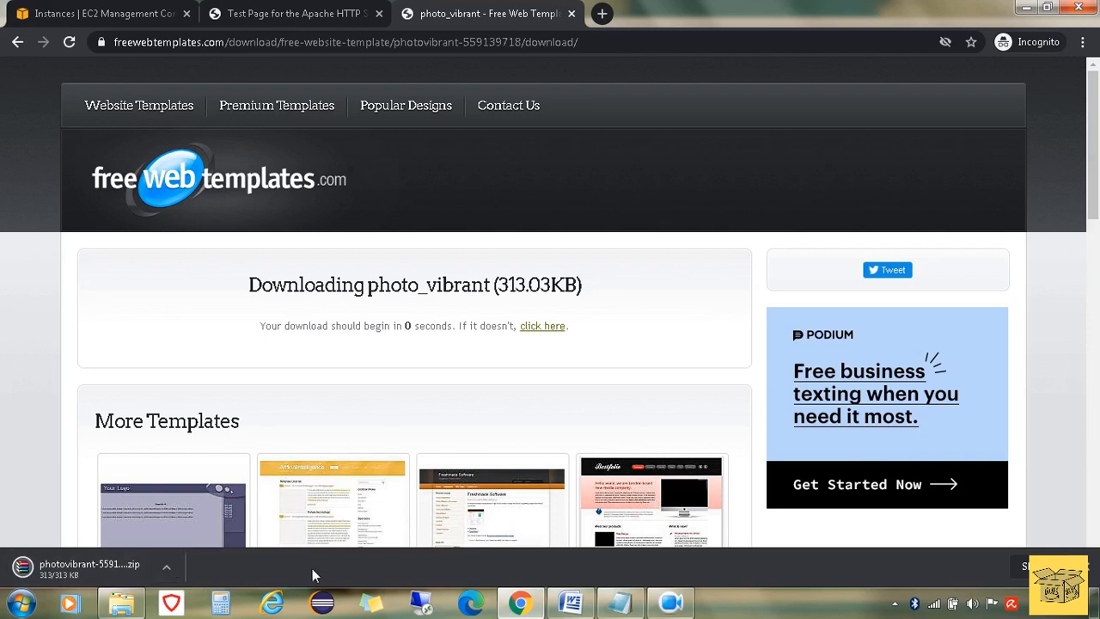
# Show the downloaded photovibrant ZIP in its folder, copy the archive, and close the Downloads window.
pyautogui.click(79, 571)
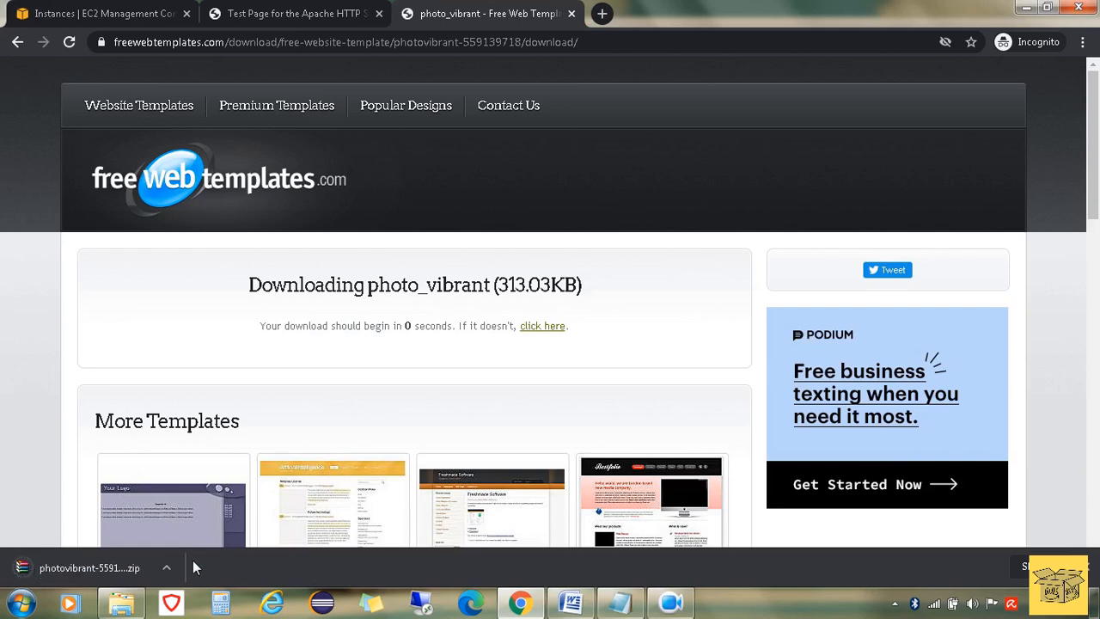
pyautogui.click(167, 572)
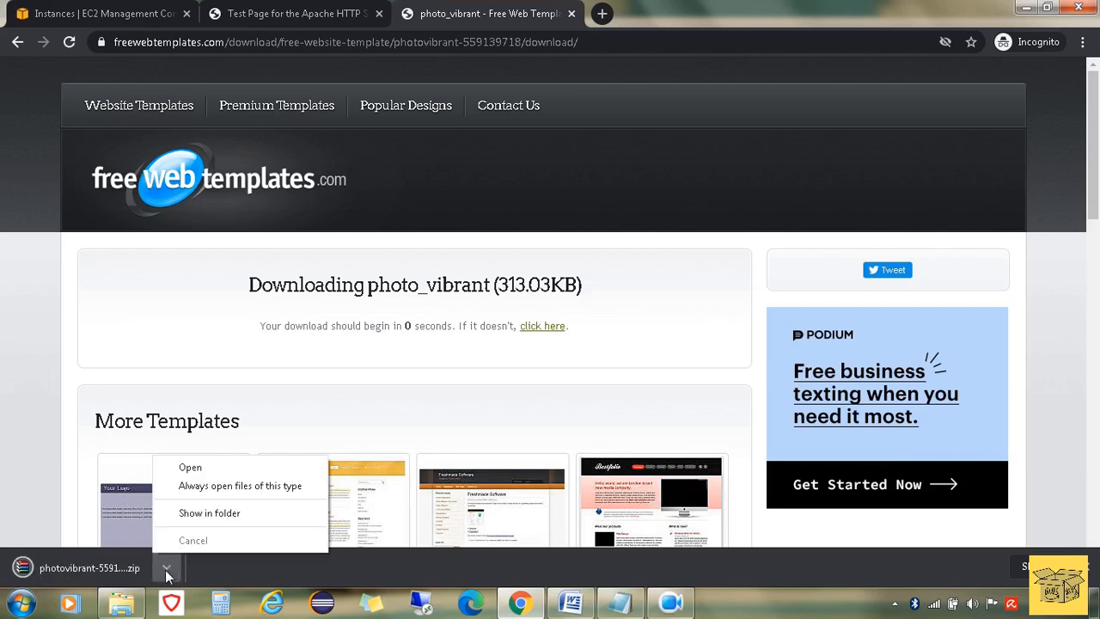
pyautogui.click(206, 511)
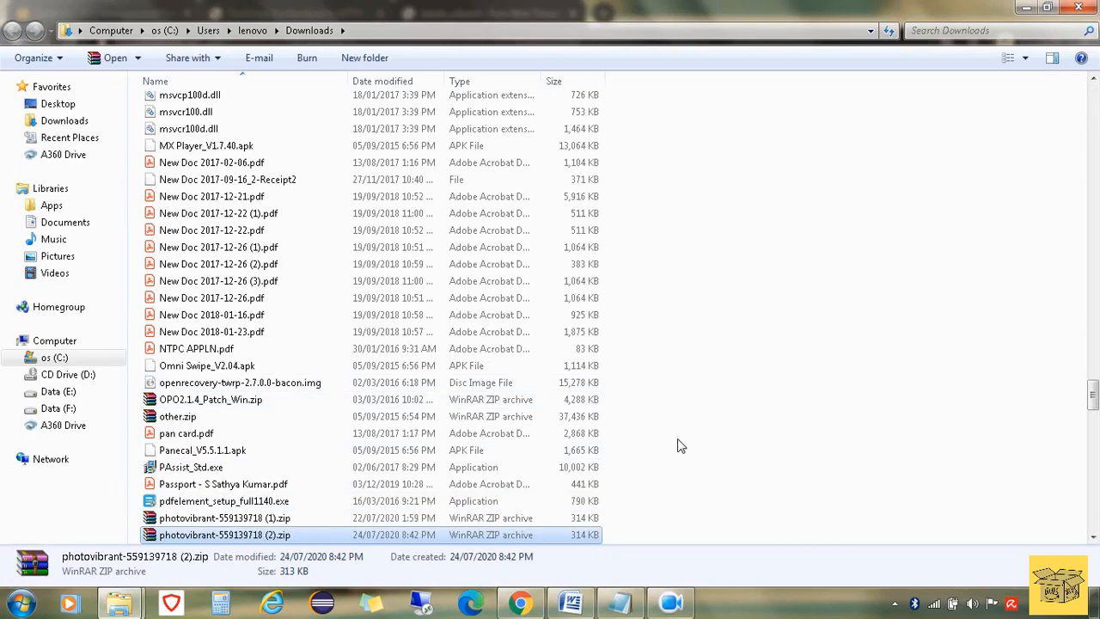
pyautogui.rightClick(318, 535)
pyautogui.click(352, 436)
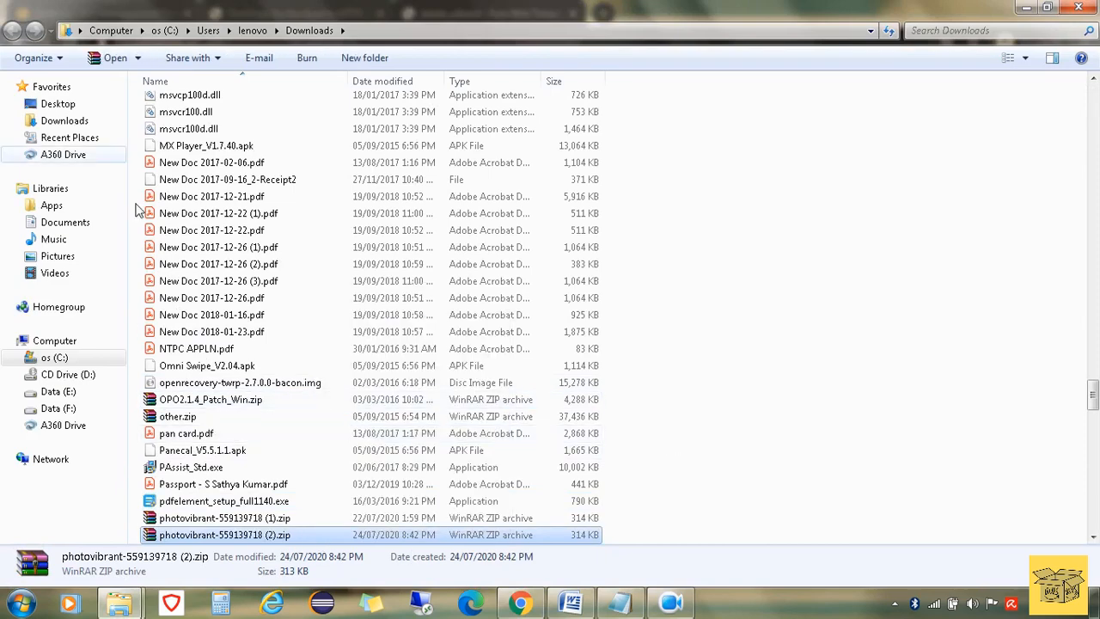
pyautogui.click(1079, 7)
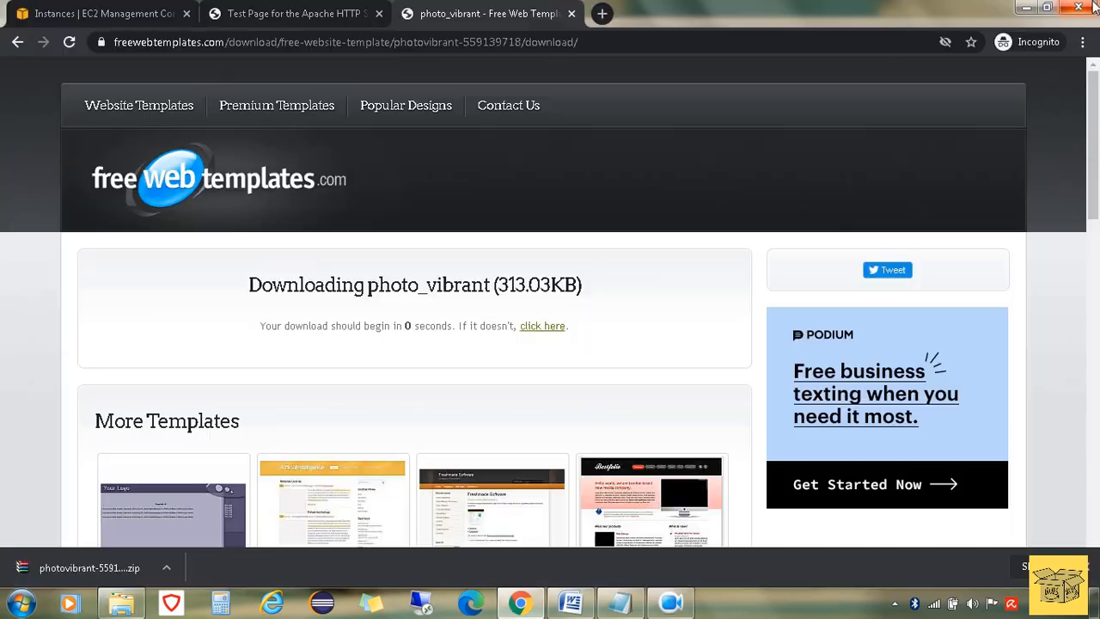
# Create a folder named "Free web template" on the desktop and paste the copied photovibrant archive into it.
pyautogui.click(1095, 603)
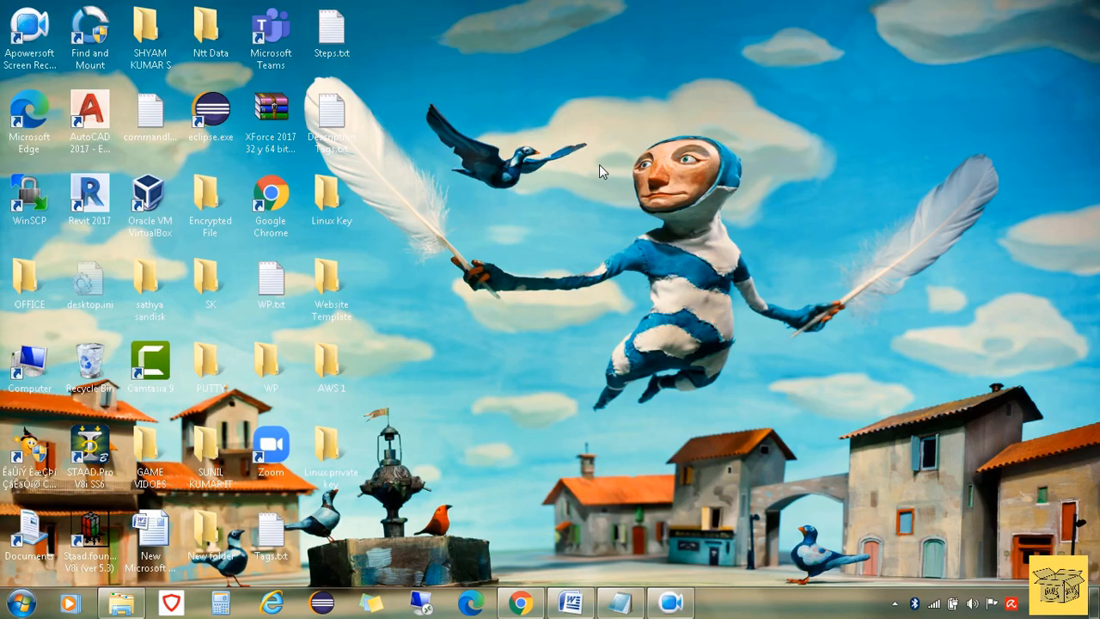
pyautogui.rightClick(570, 44)
pyautogui.moveTo(653, 231)
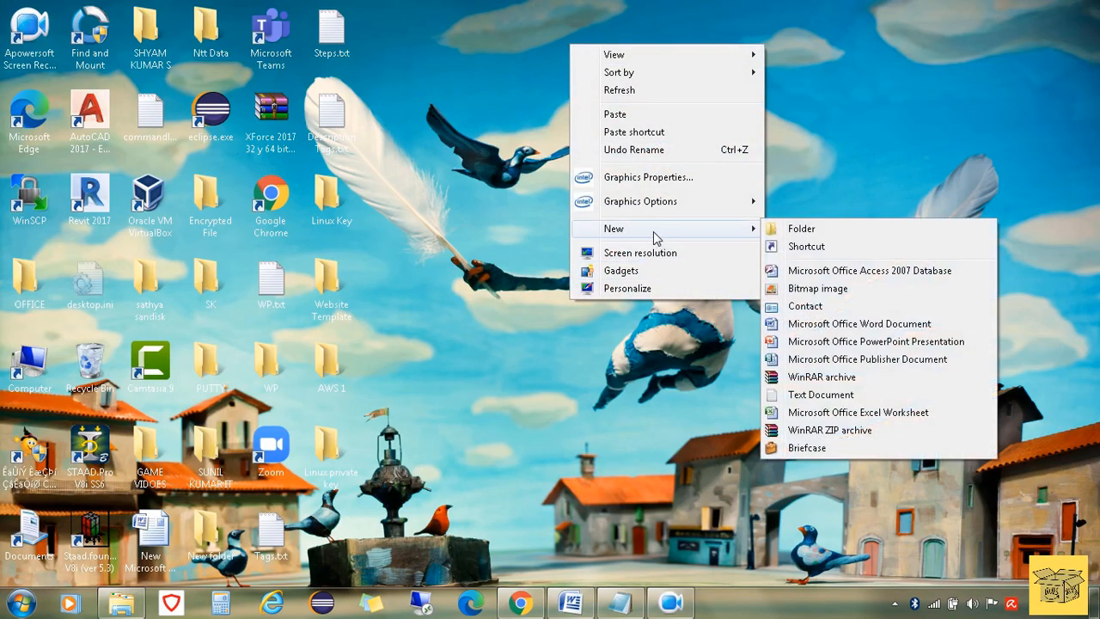
pyautogui.click(801, 228)
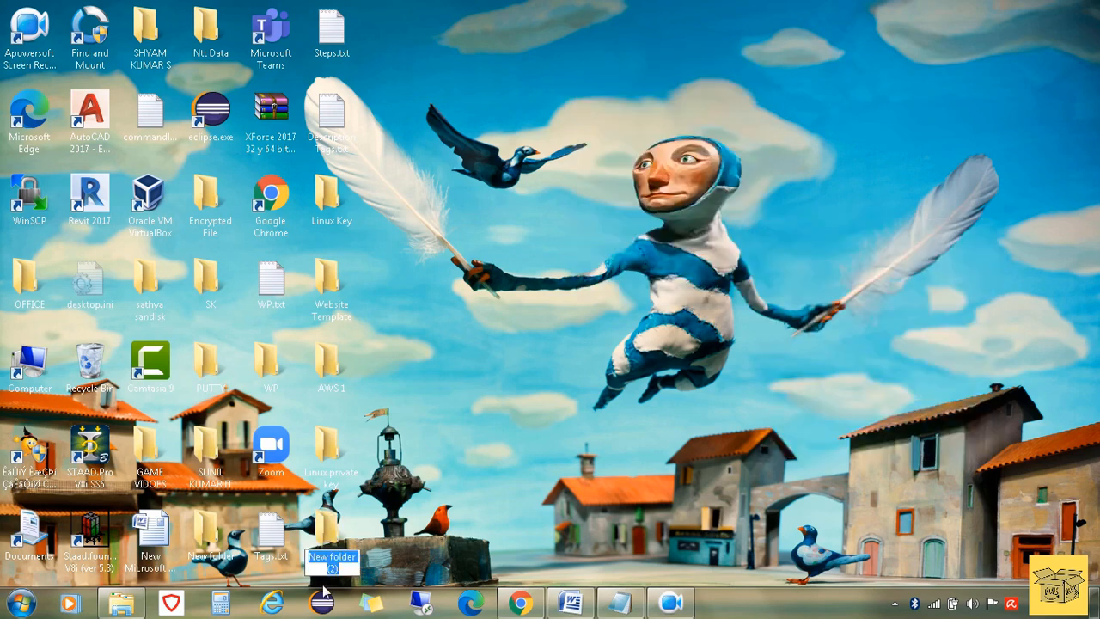
pyautogui.write('Free')
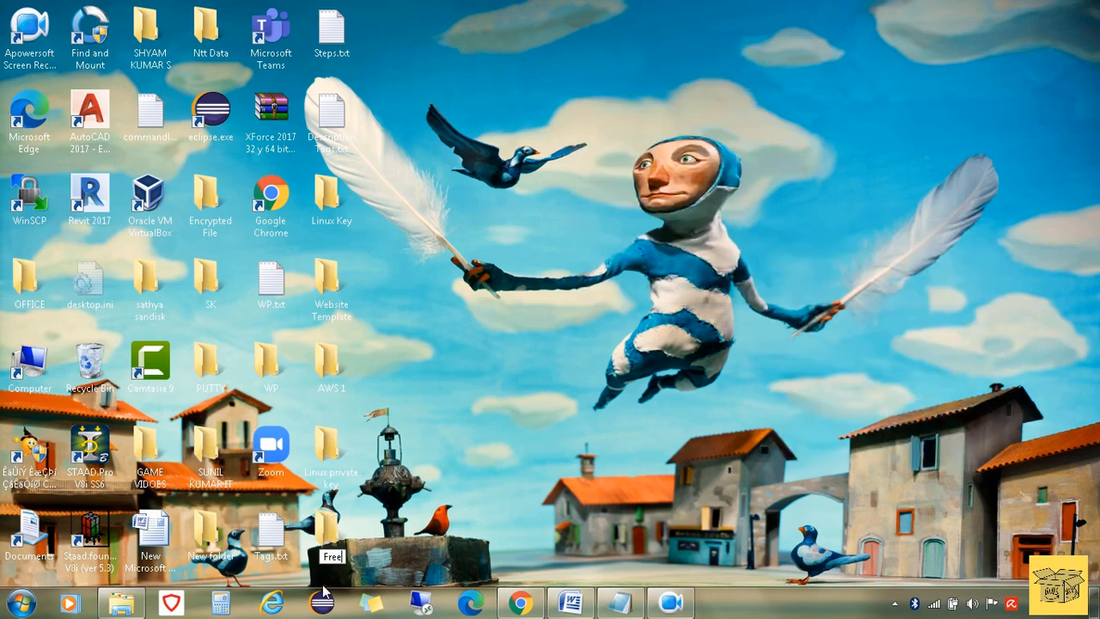
pyautogui.write(' web template')
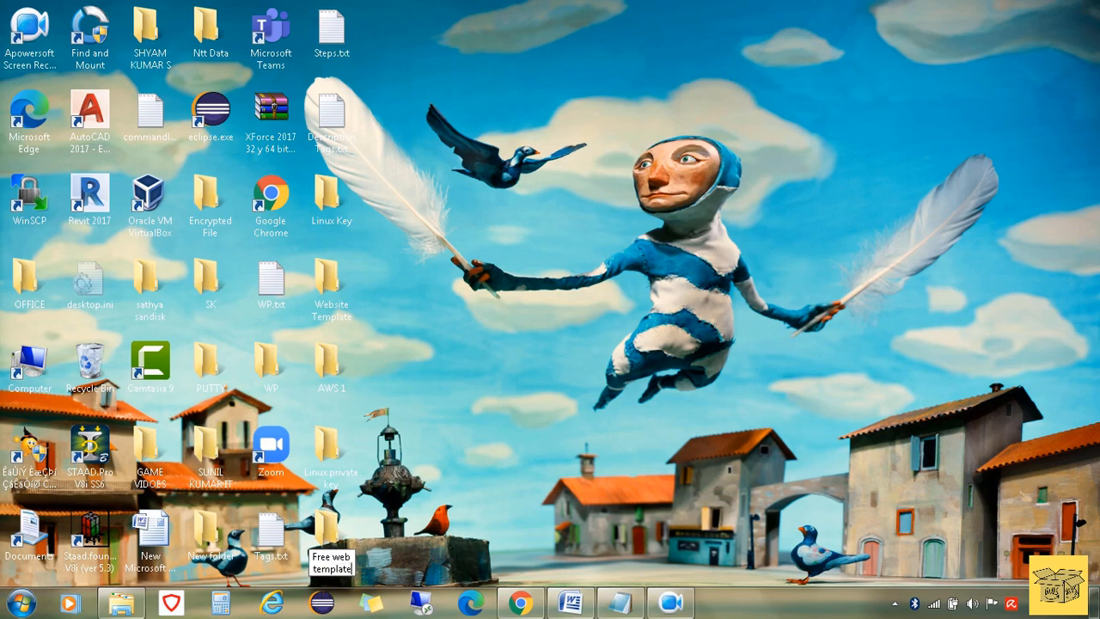
pyautogui.press('Return')
pyautogui.press('Return')
pyautogui.hotkey('ctrl', 'v')
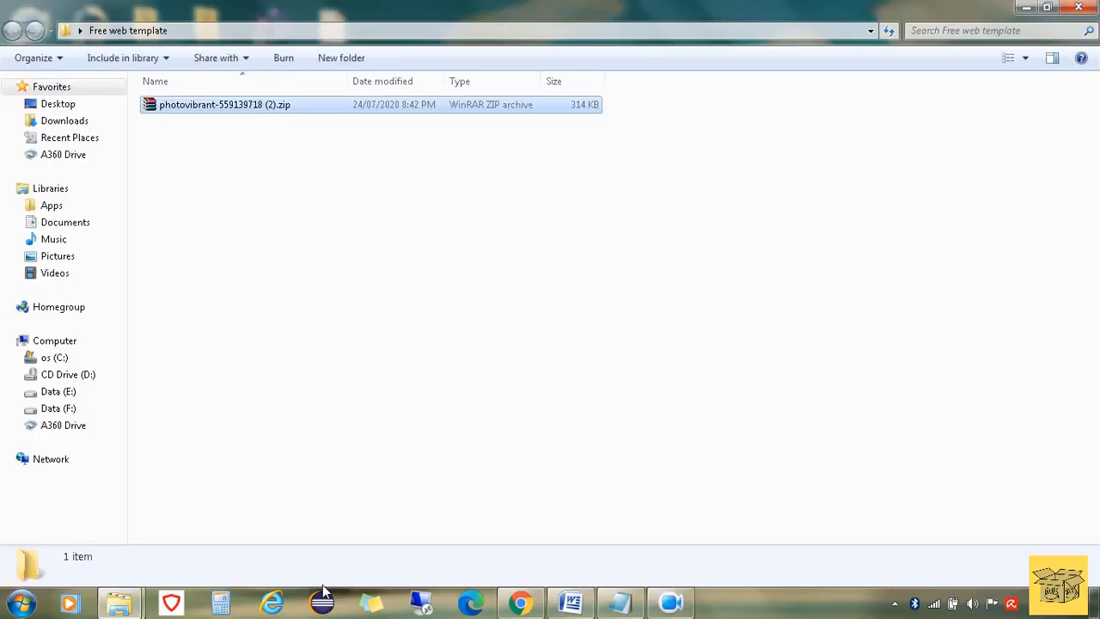
pyautogui.doubleClick(198, 104)
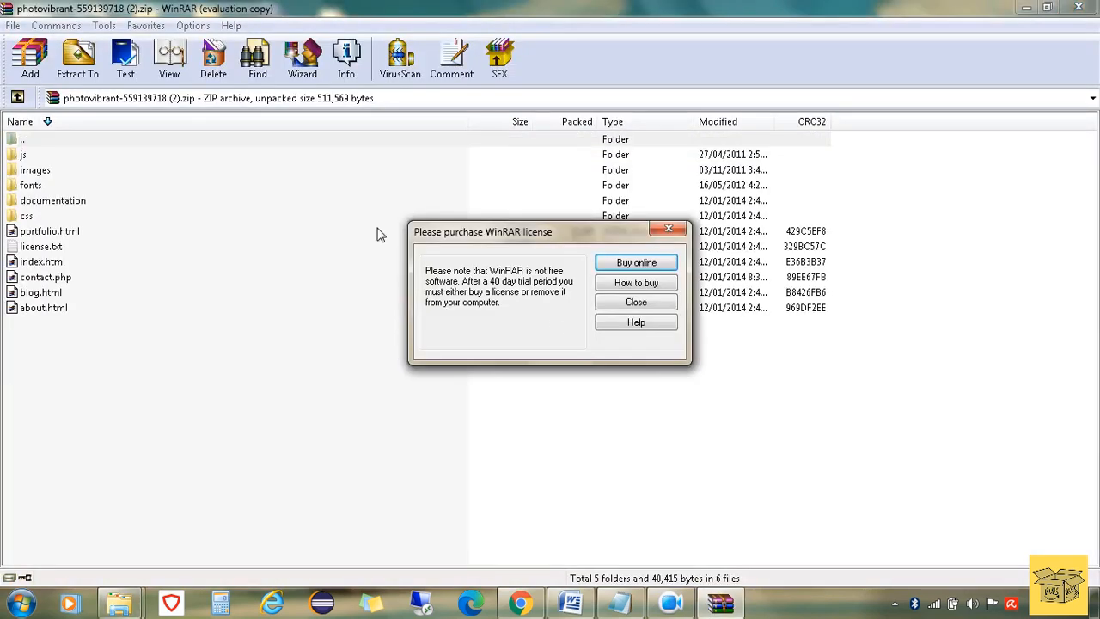
pyautogui.click(669, 228)
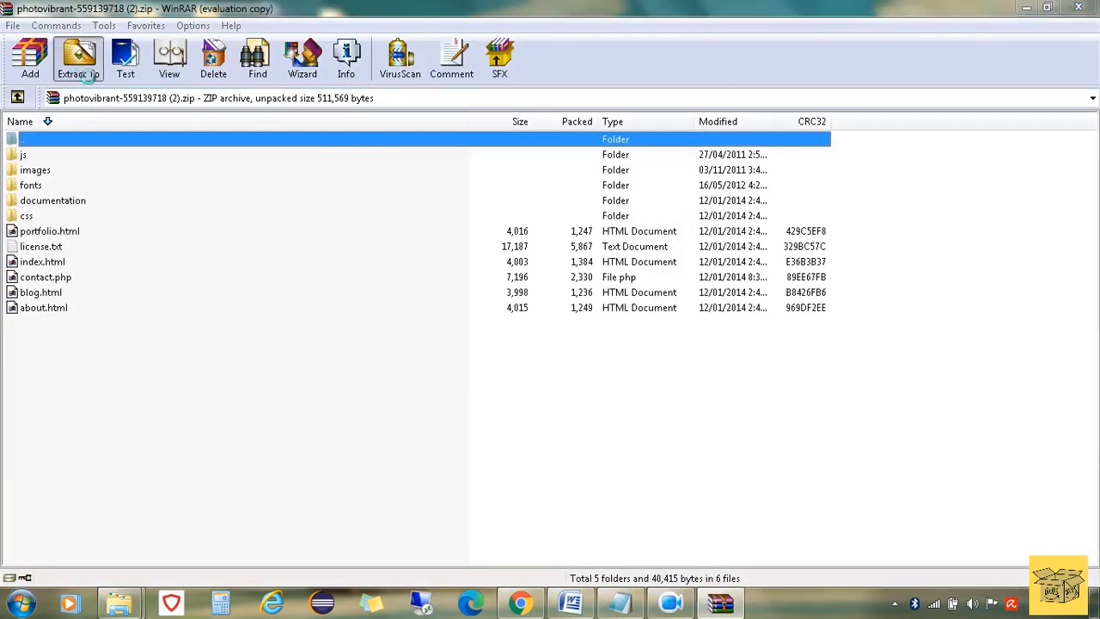
pyautogui.click(77, 58)
pyautogui.click(593, 466)
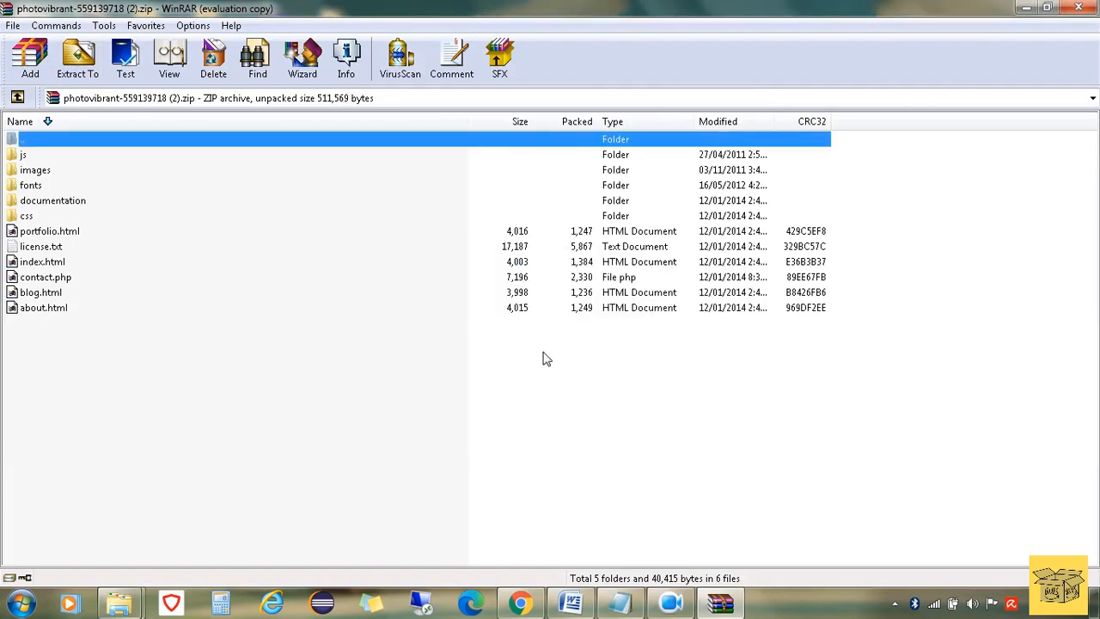
pyautogui.click(1094, 9)
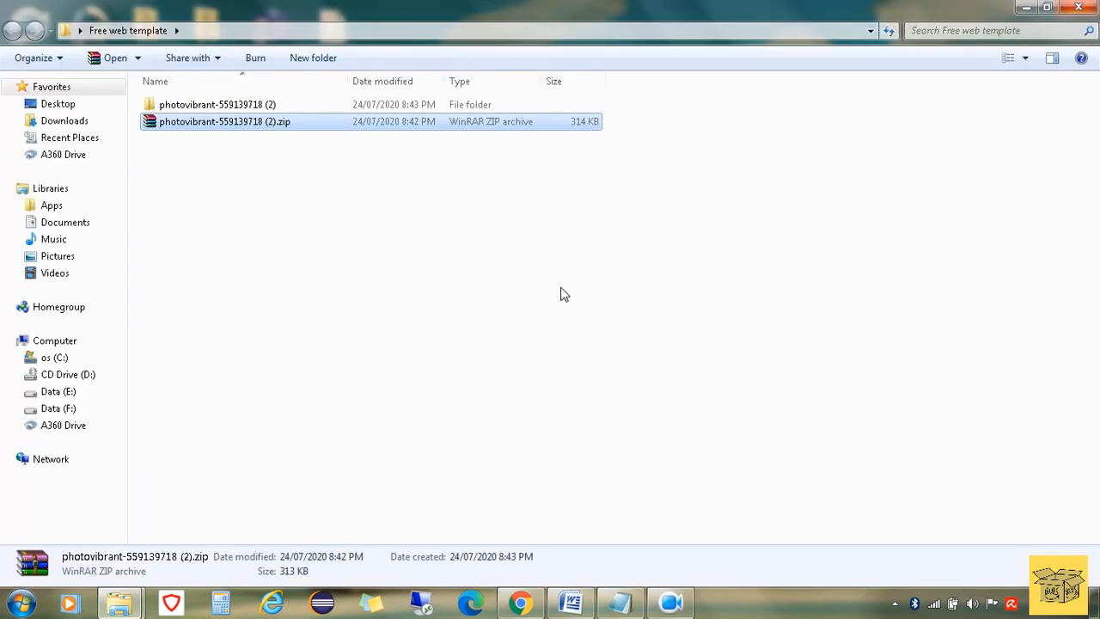
pyautogui.doubleClick(215, 106)
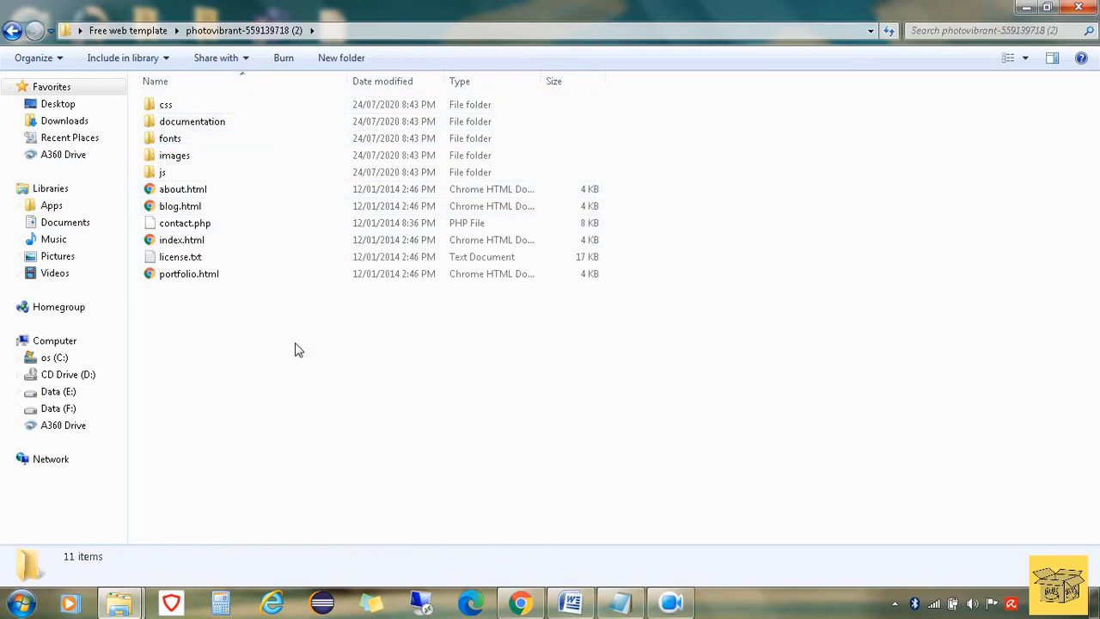
pyautogui.click(1078, 8)
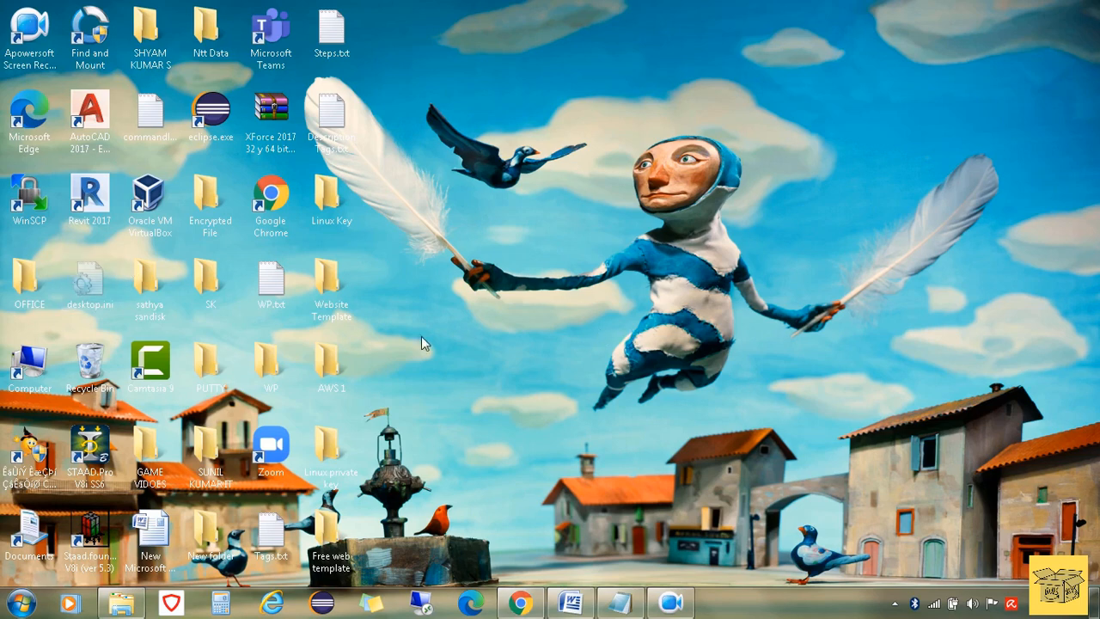
# Launch WinSCP from the desktop to bring up its login dialog.
pyautogui.click(36, 217)
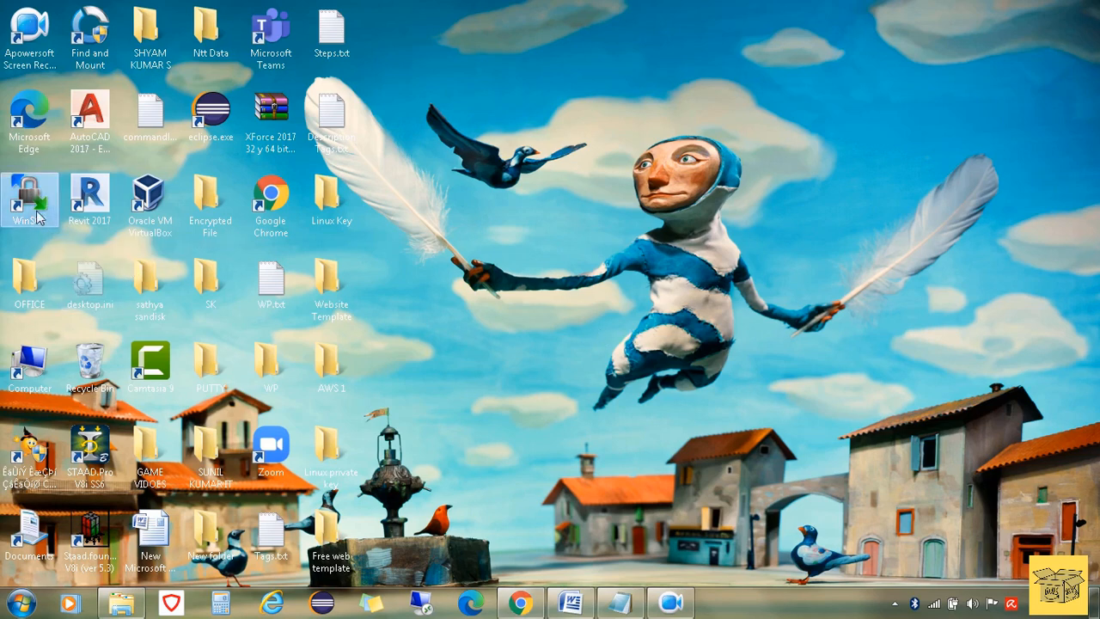
pyautogui.doubleClick(36, 215)
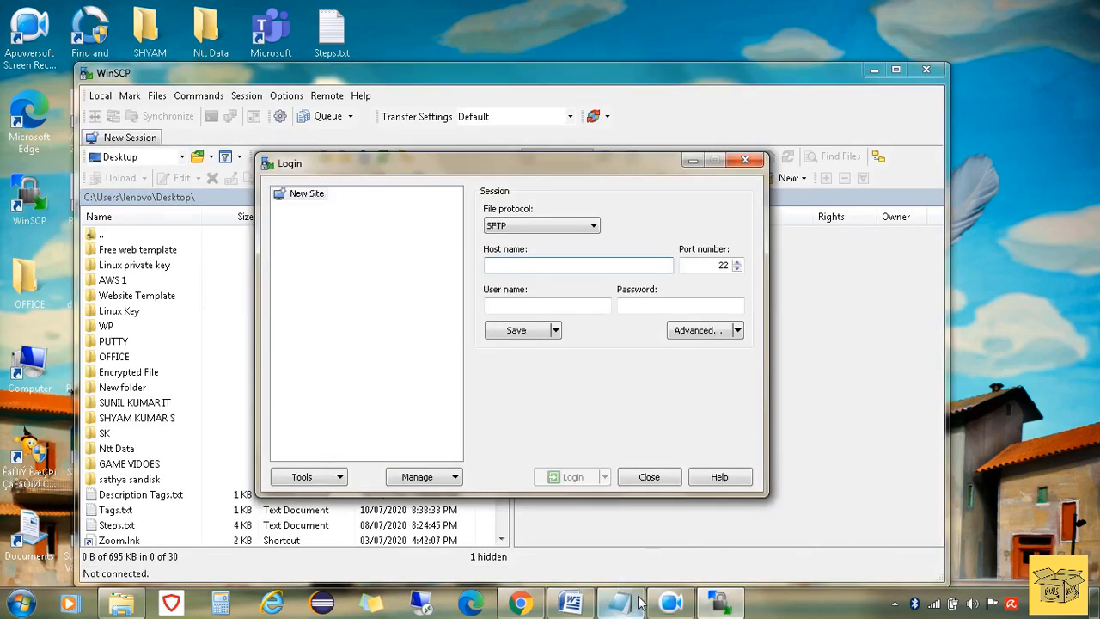
pyautogui.moveTo(679, 604)
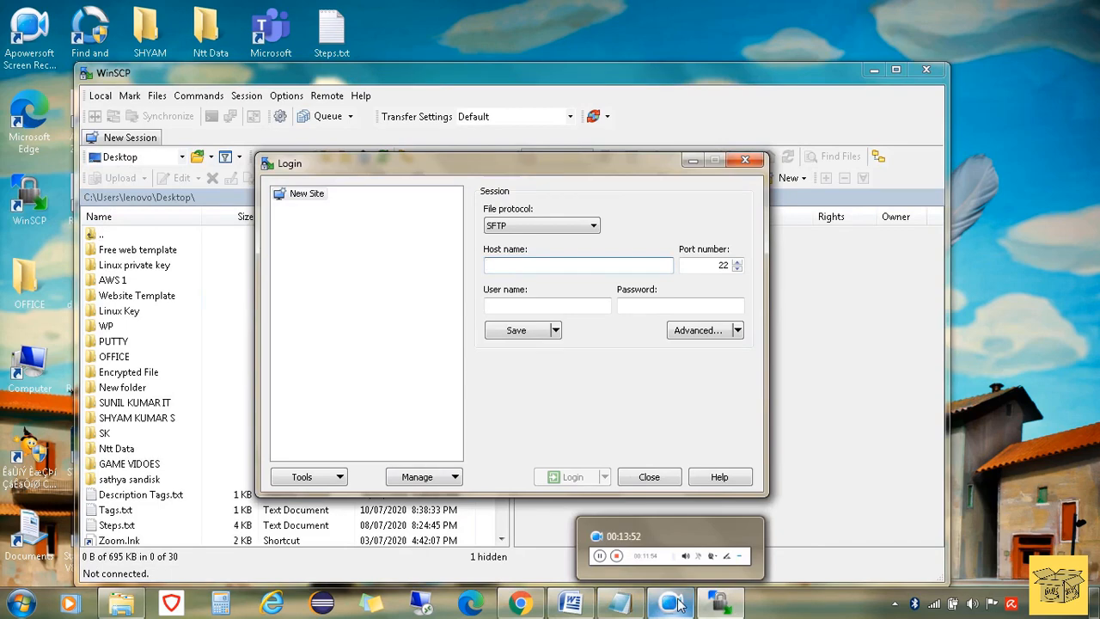
# Switch to Chrome, close the photo_vibrant page, and copy the linux-webserver instance's IPv4 public IP from the EC2 console.
pyautogui.click(520, 602)
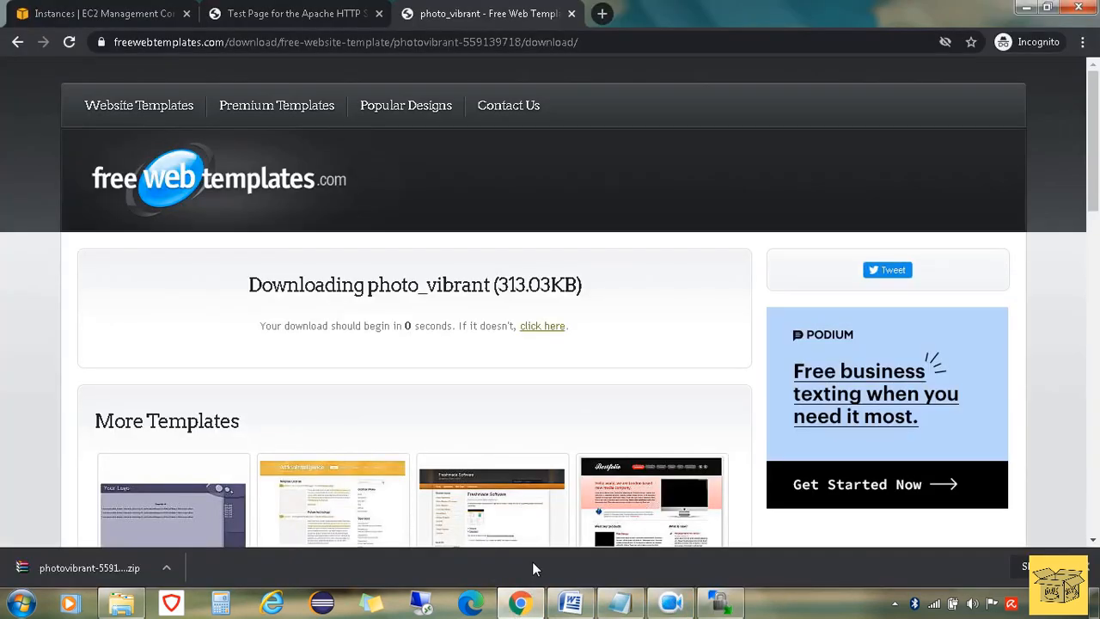
pyautogui.click(571, 14)
pyautogui.click(43, 10)
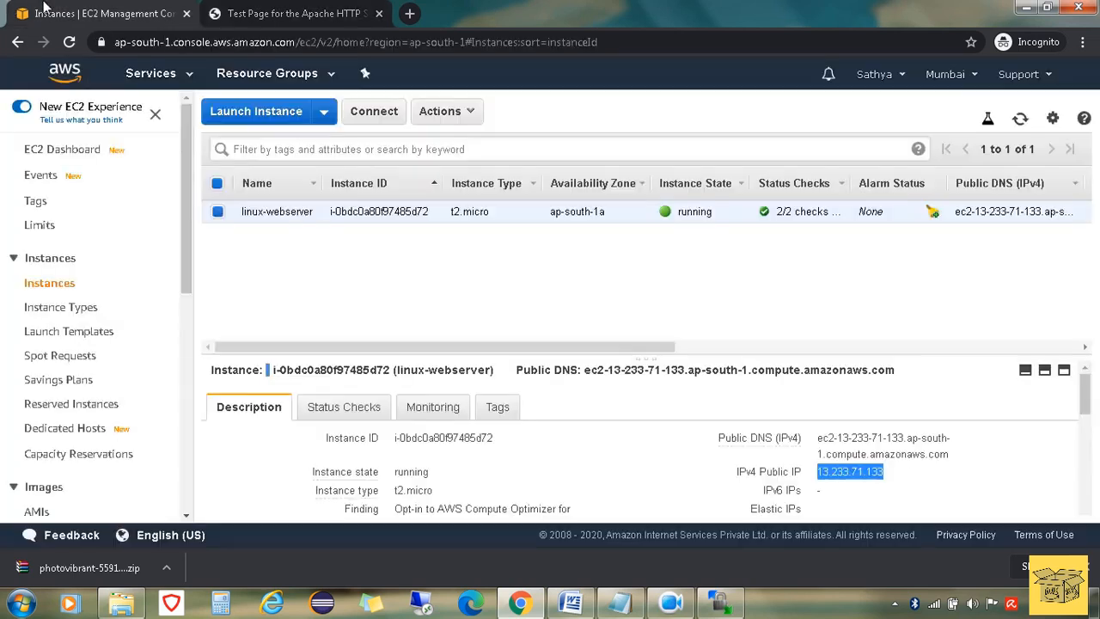
pyautogui.click(1003, 476)
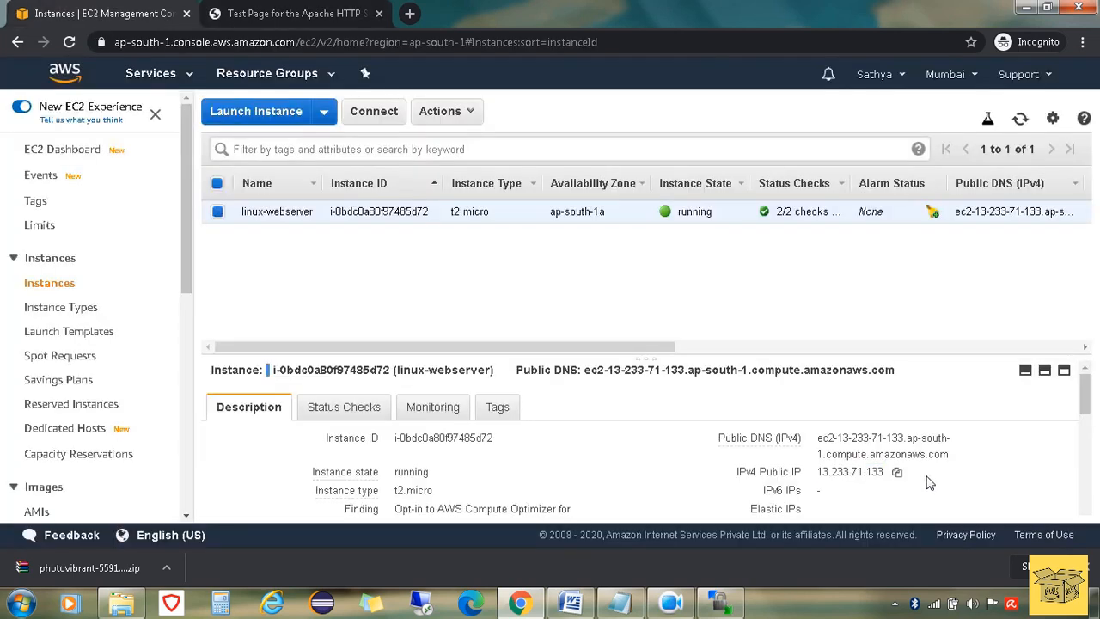
pyautogui.click(896, 472)
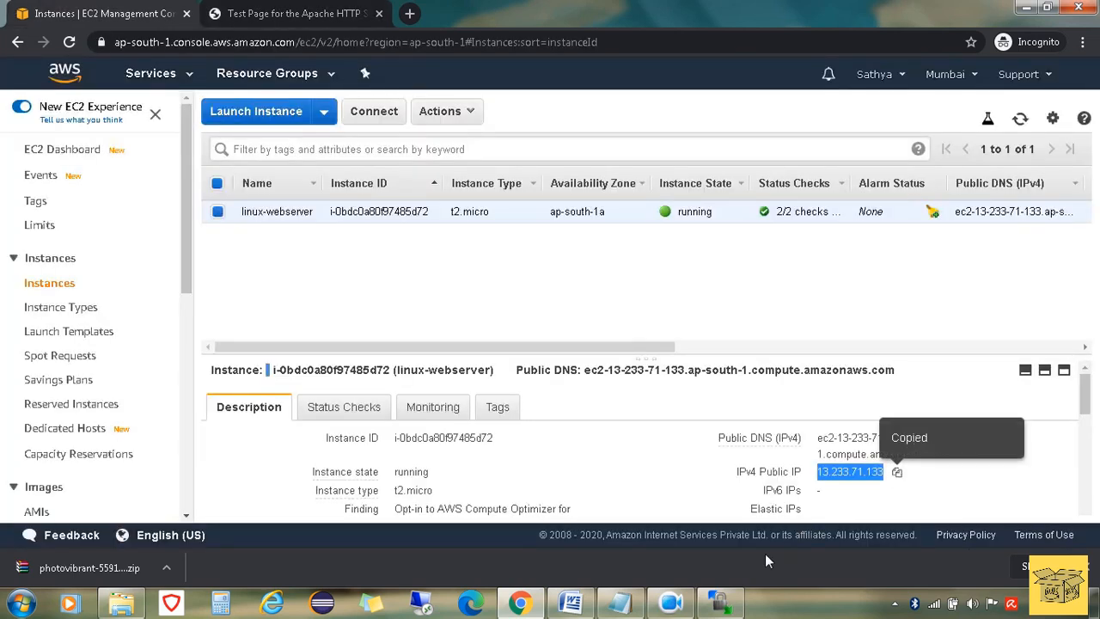
# Switch back to WinSCP and set the new site's host name to 13.233.71.133 and user name to ec2-user.
pyautogui.moveTo(718, 602)
pyautogui.click(700, 464)
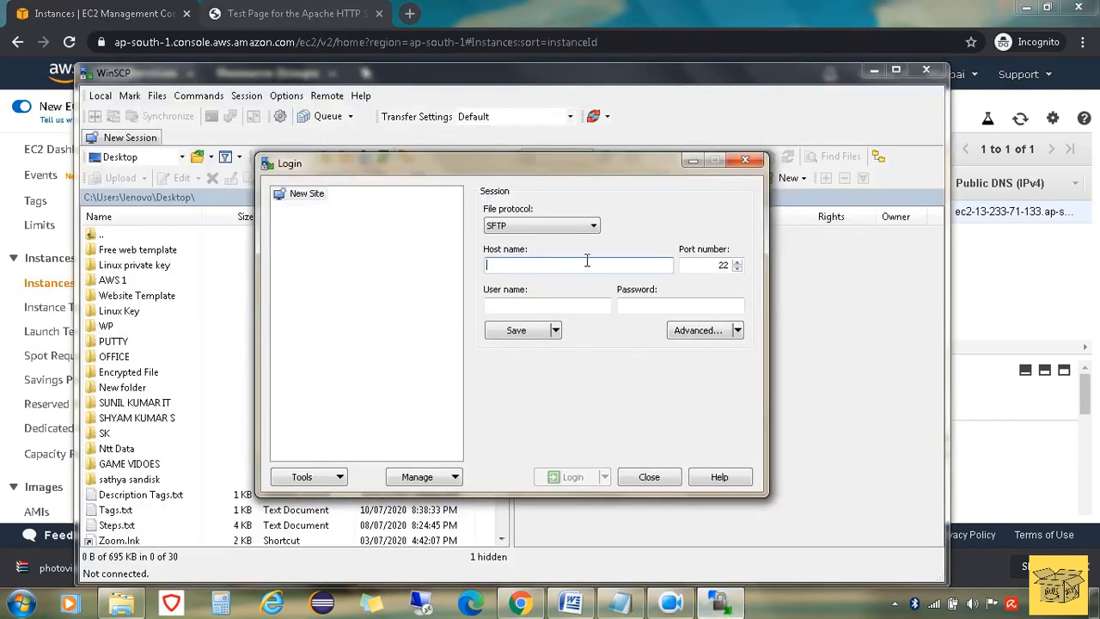
pyautogui.hotkey('ctrl', 'v')
pyautogui.click(565, 304)
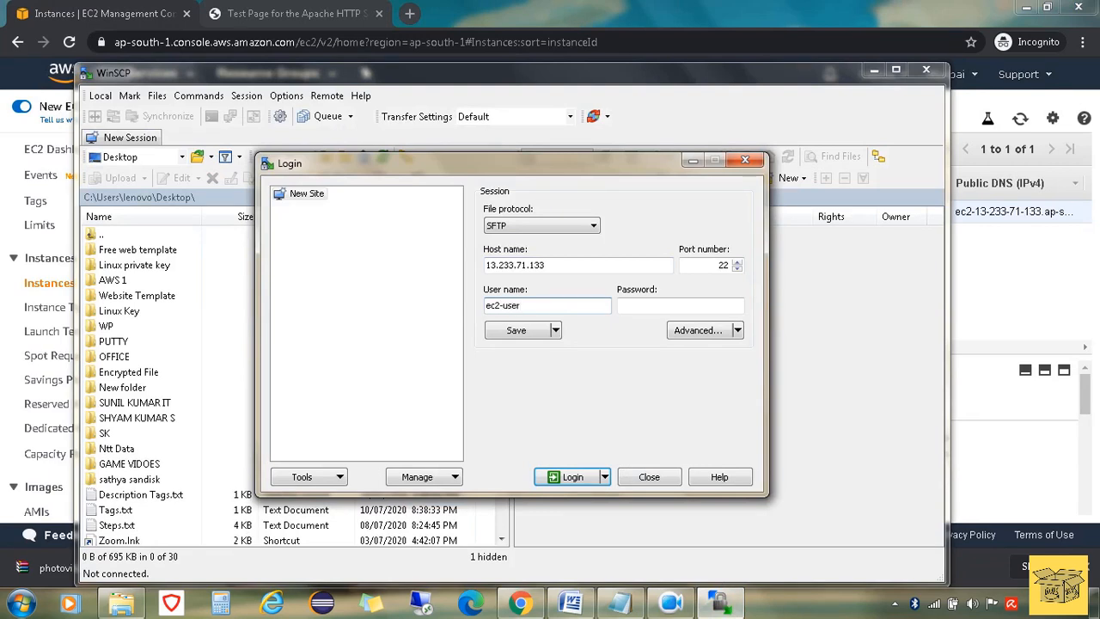
# Set linuxwebserver.ppk from the desktop's Linux private key folder as the site's SSH private key file and log in to the server.
pyautogui.click(703, 338)
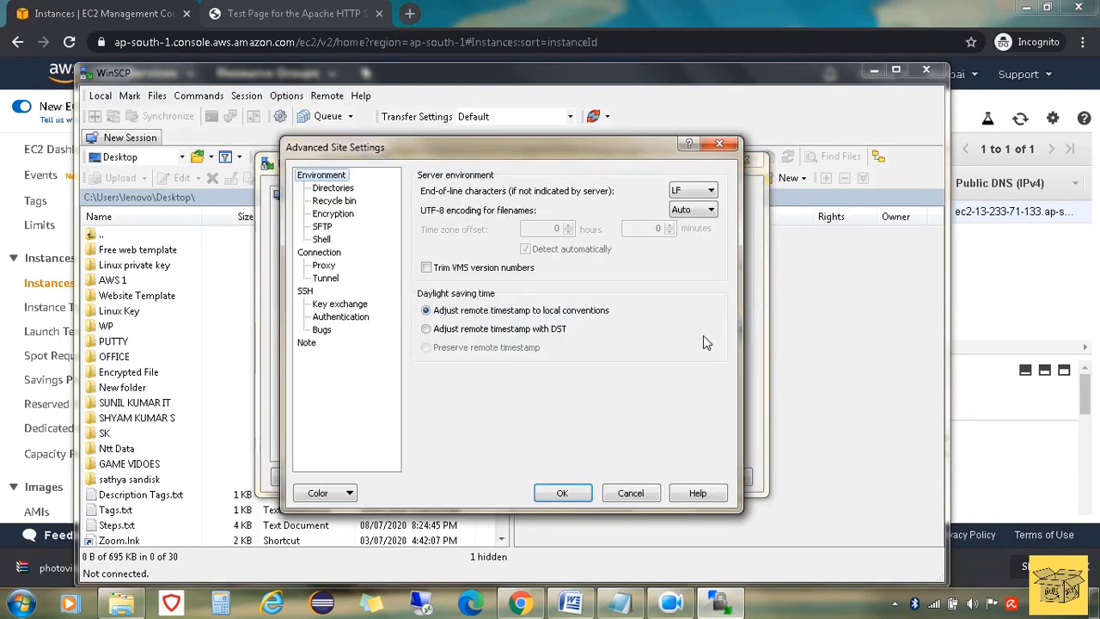
pyautogui.click(305, 297)
pyautogui.click(331, 317)
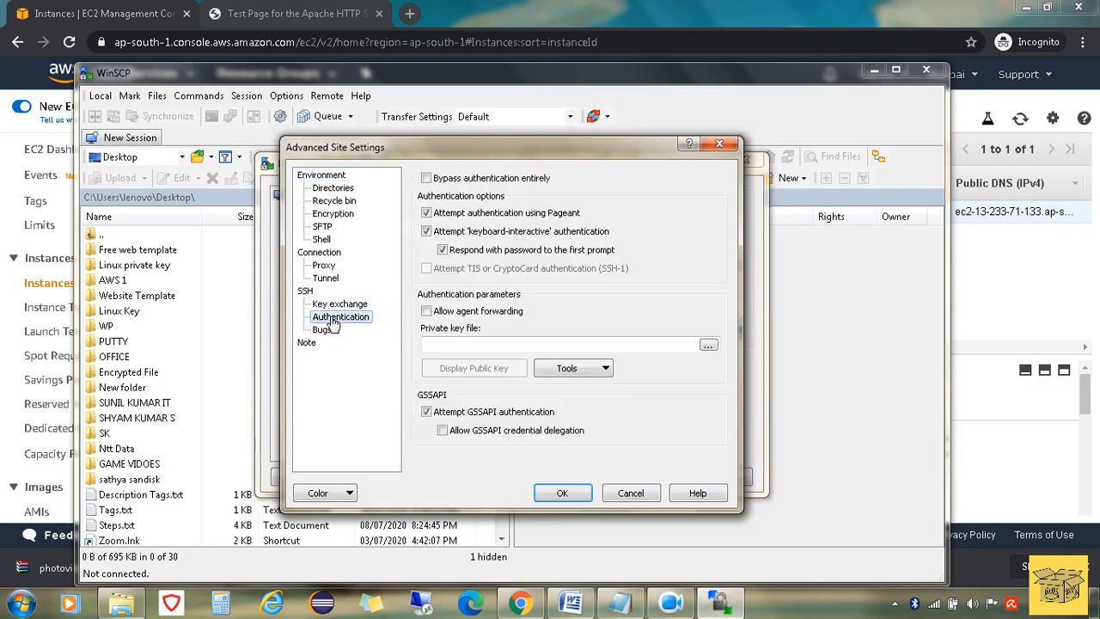
pyautogui.click(707, 345)
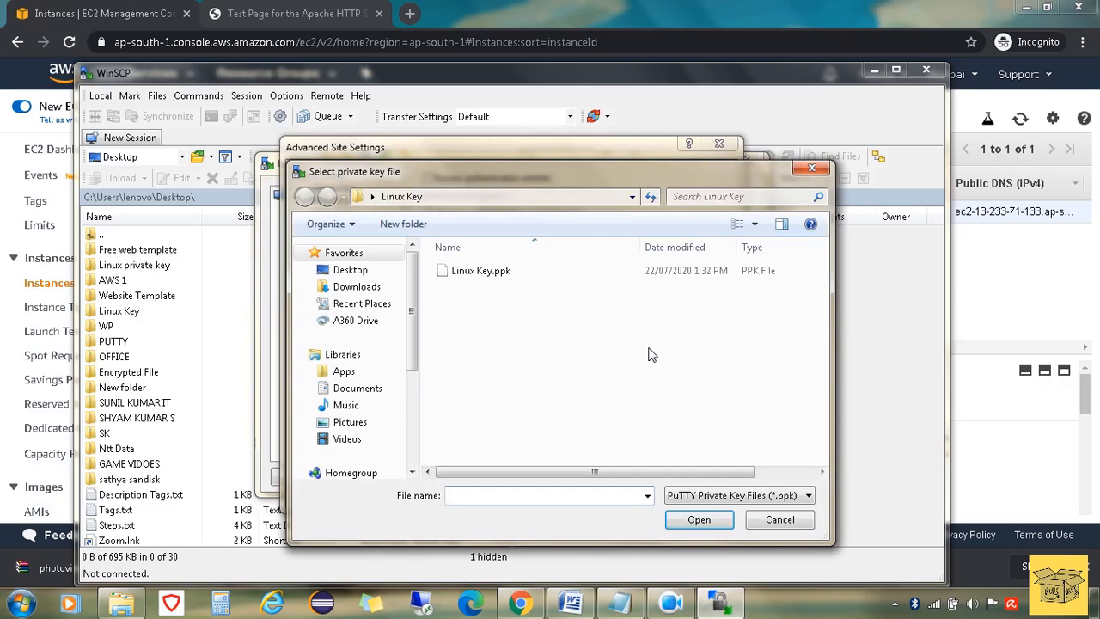
pyautogui.click(366, 278)
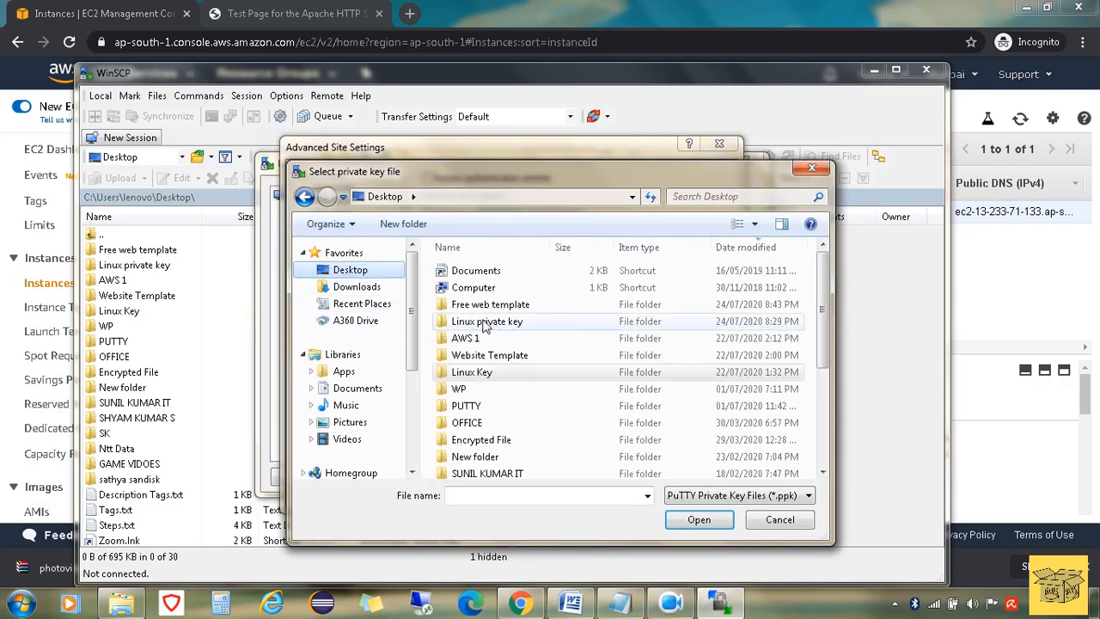
pyautogui.doubleClick(479, 319)
pyautogui.click(519, 275)
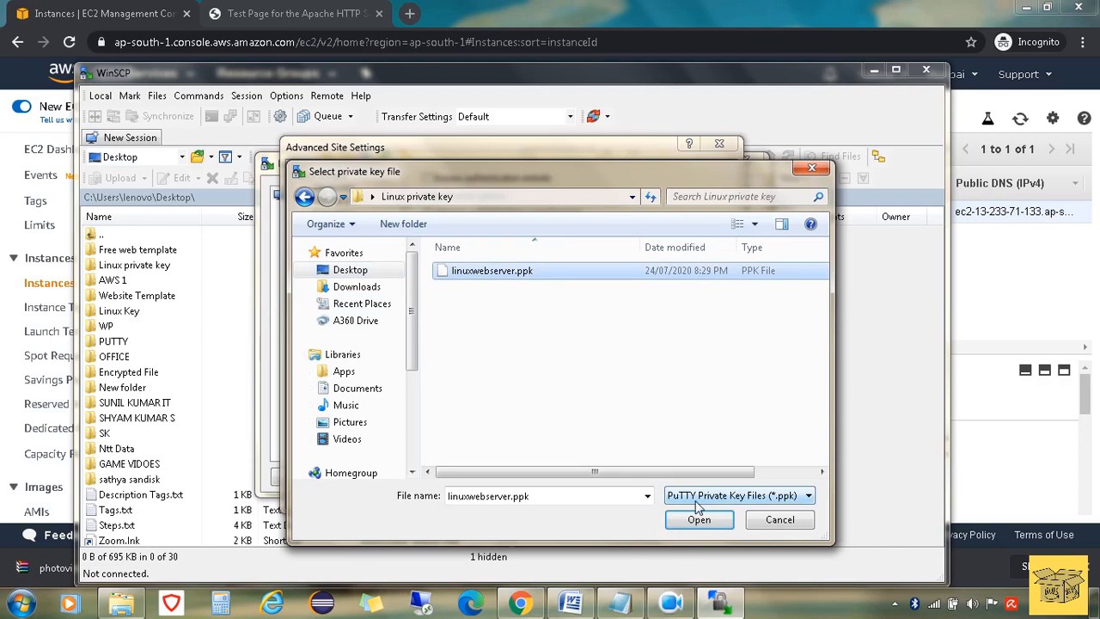
pyautogui.click(699, 520)
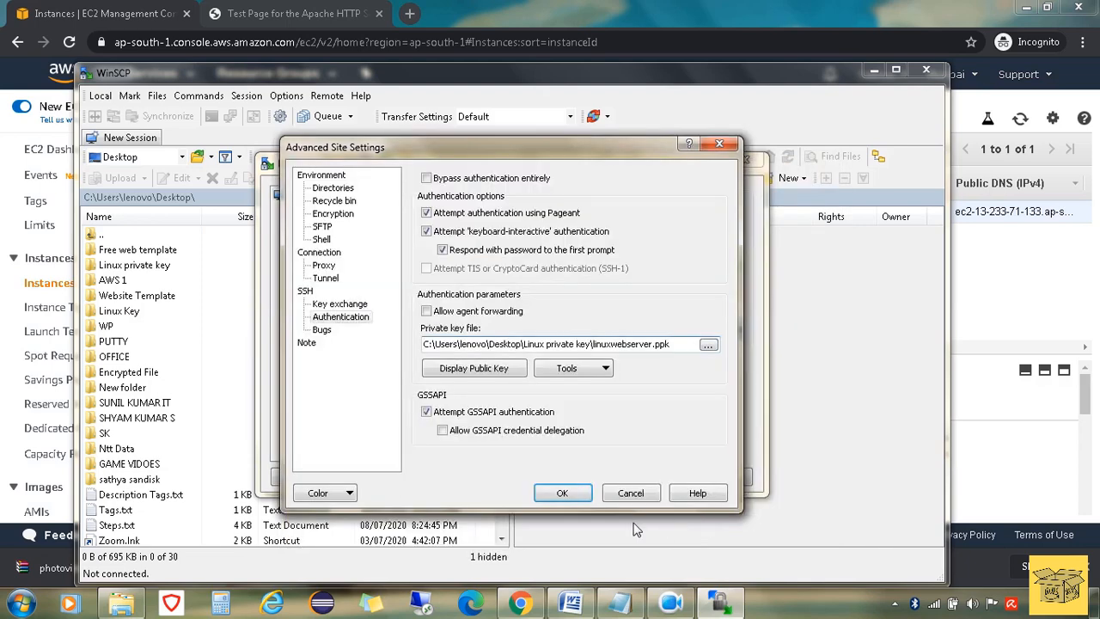
pyautogui.click(562, 493)
pyautogui.click(574, 492)
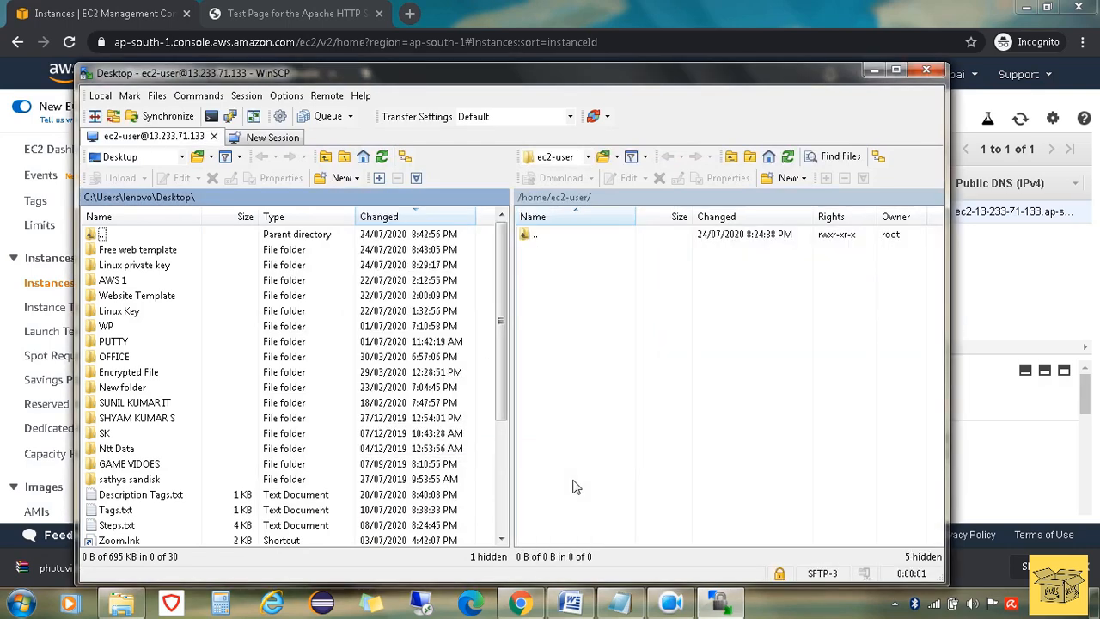
# Switch to the EC2.txt notes in Notepad and read the chmod command for /var/www/html, including its Rf 777 options.
pyautogui.moveTo(529, 605)
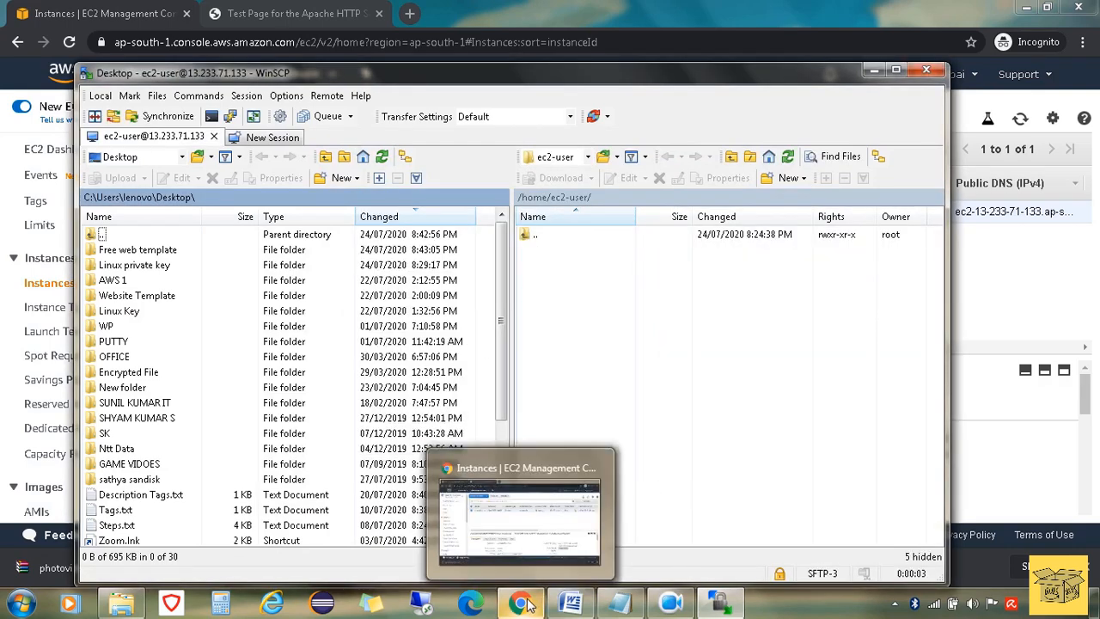
pyautogui.click(638, 609)
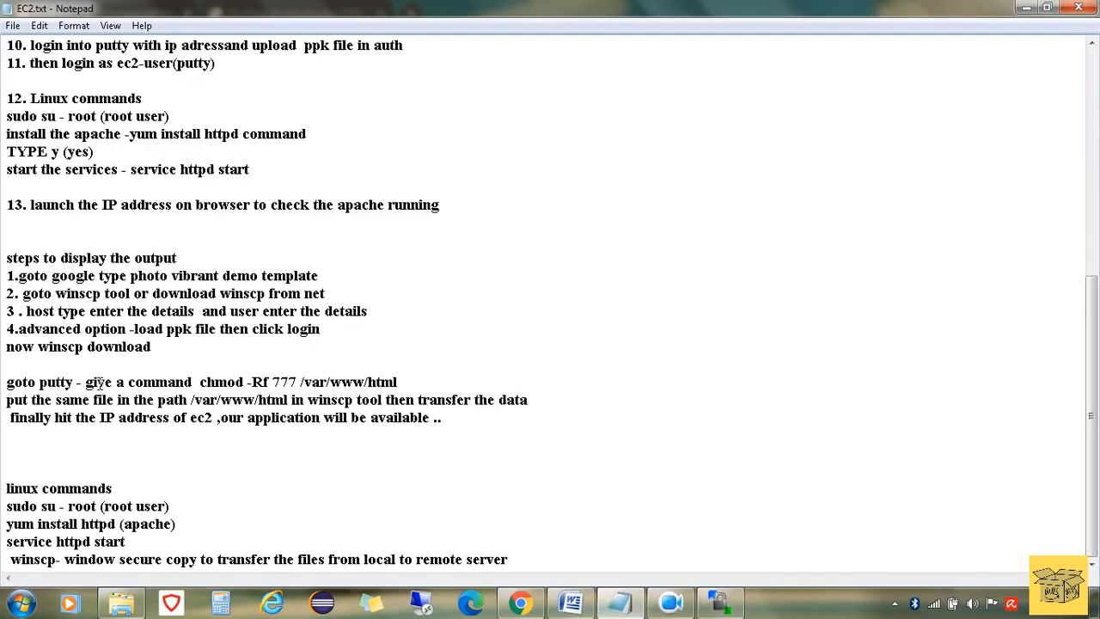
pyautogui.moveTo(85, 381); pyautogui.dragTo(395, 382)
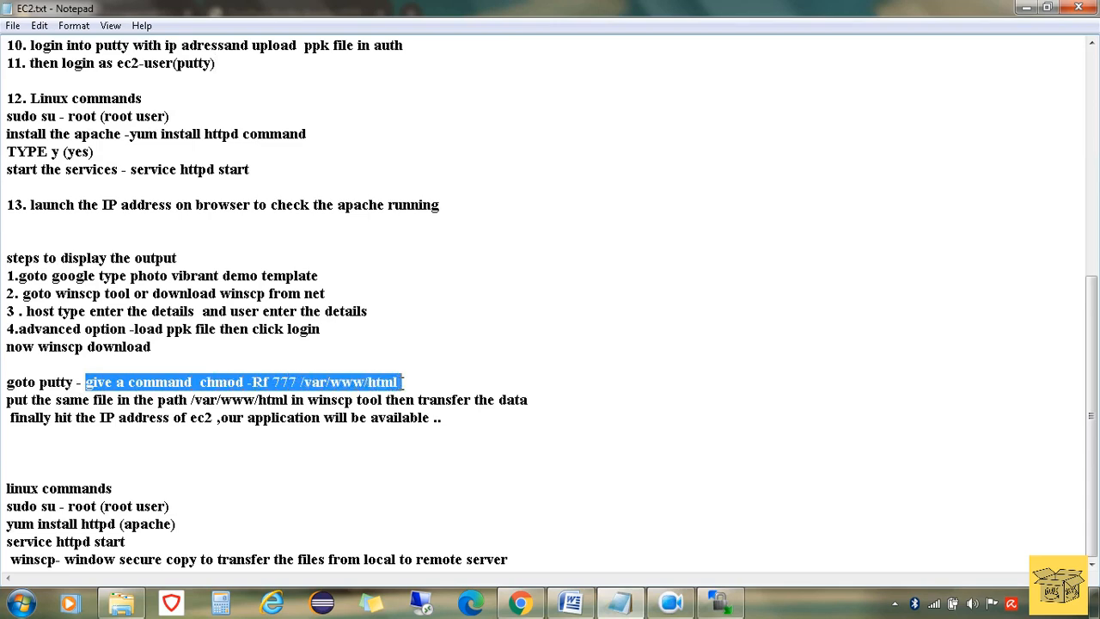
pyautogui.click(308, 400)
pyautogui.moveTo(297, 381); pyautogui.dragTo(252, 382)
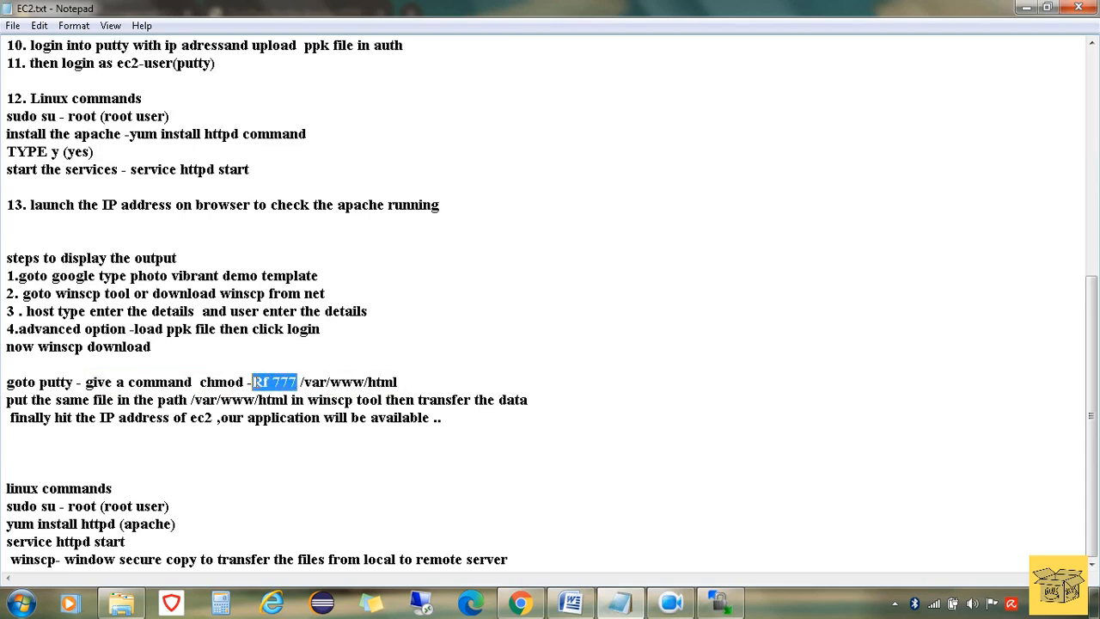
pyautogui.click(489, 389)
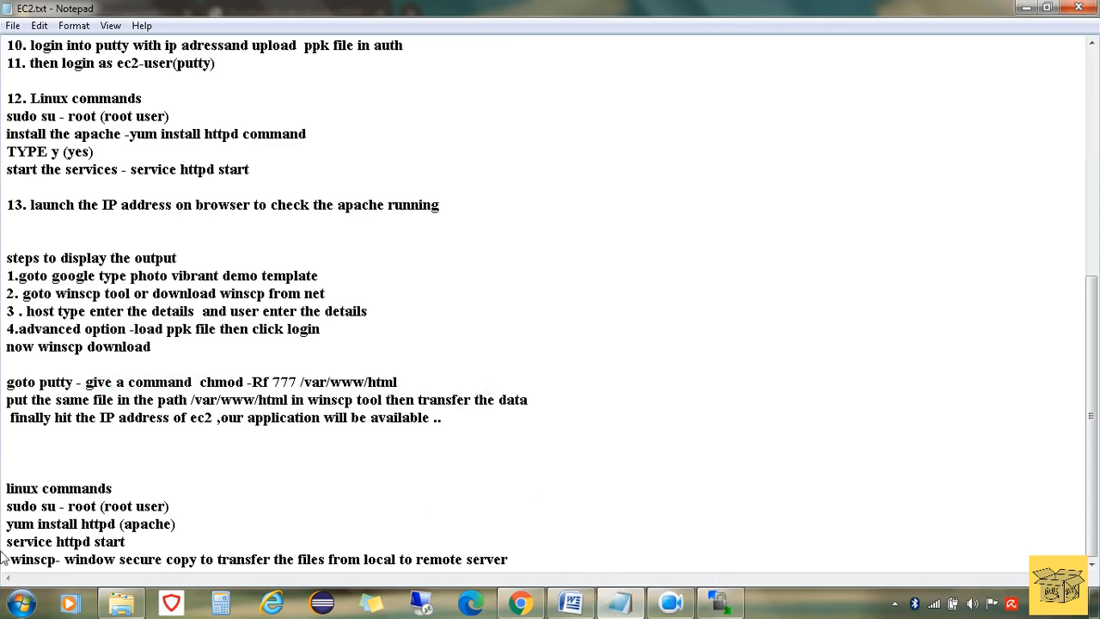
# Find putty.exe on the computer and launch it to bring up the PuTTY configuration.
pyautogui.click(20, 604)
pyautogui.write('putty')
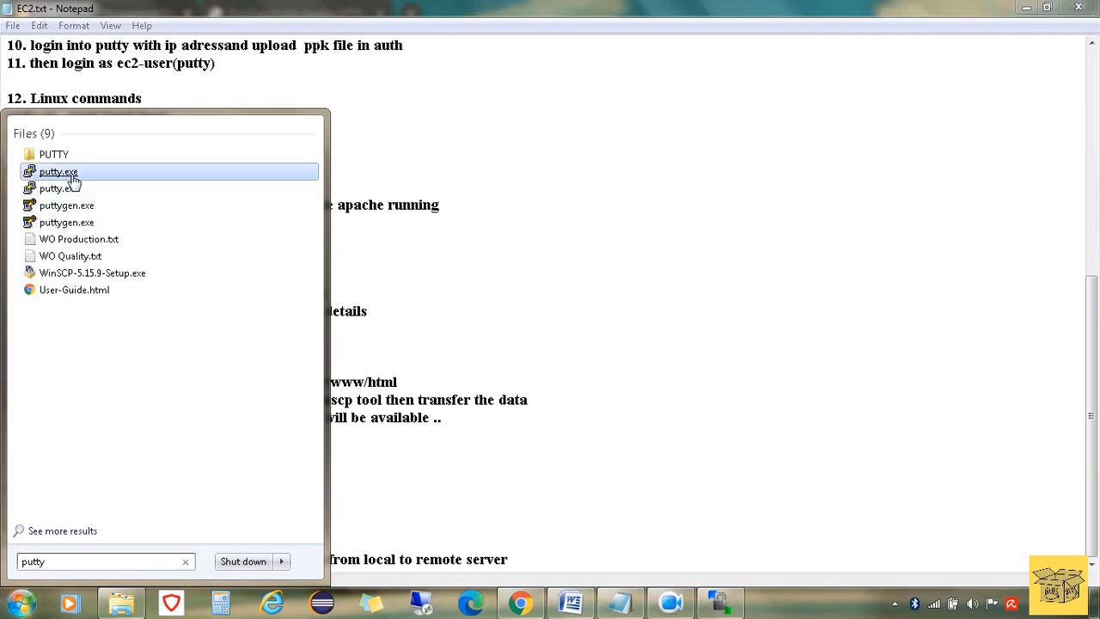
pyautogui.click(72, 172)
pyautogui.click(594, 316)
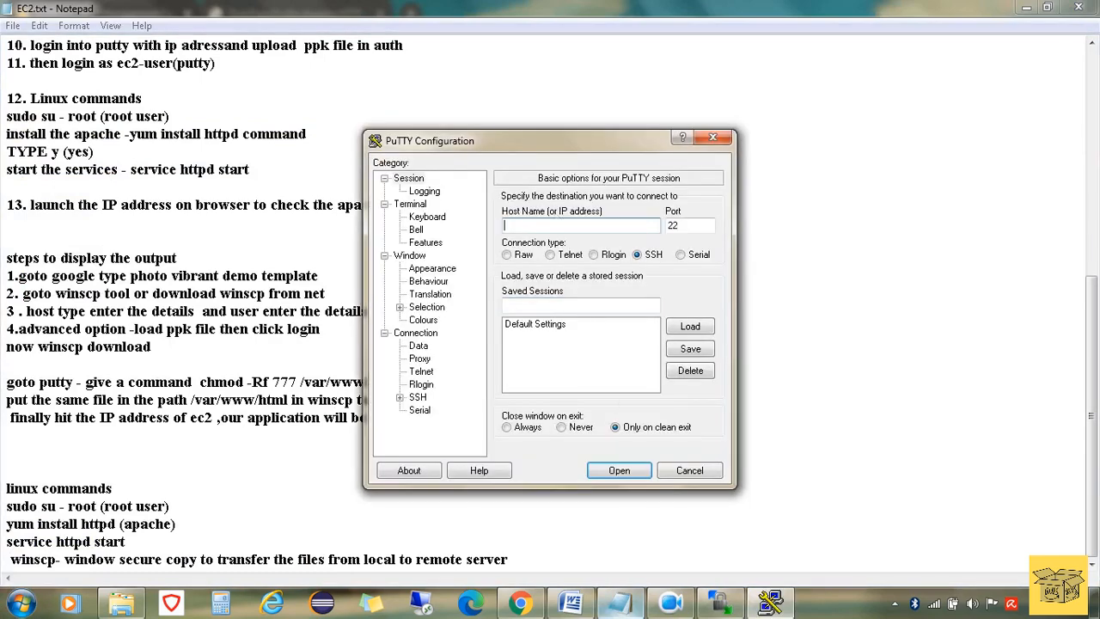
# Copy the linux-webserver instance's IPv4 public IP from the EC2 console in Chrome and set PuTTY's host name to 13.233.71.133.
pyautogui.click(520, 603)
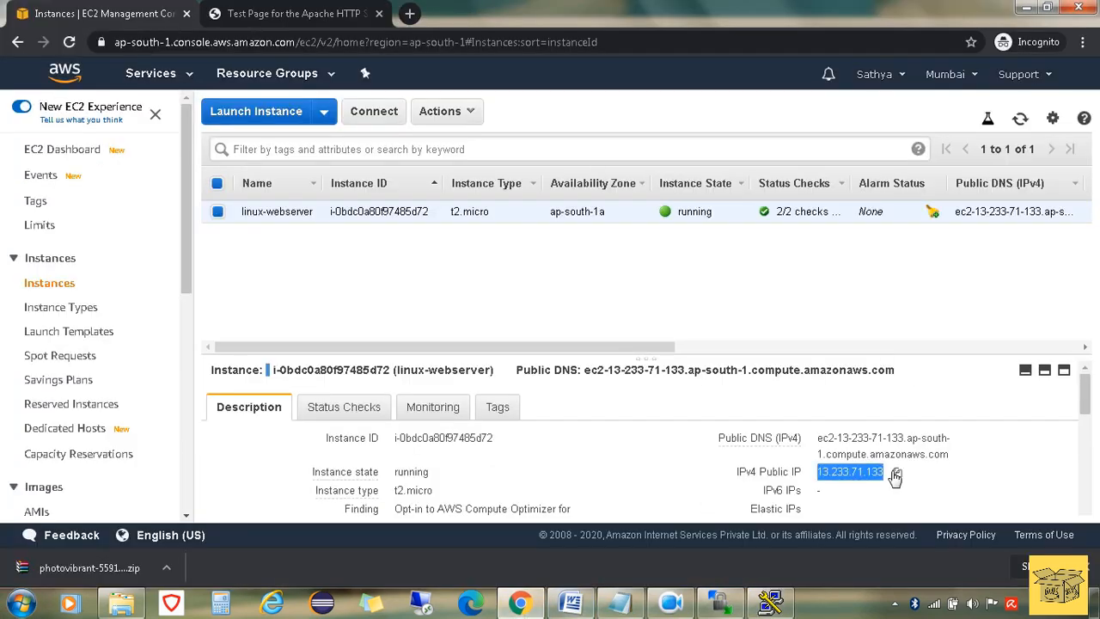
pyautogui.click(898, 474)
pyautogui.click(767, 601)
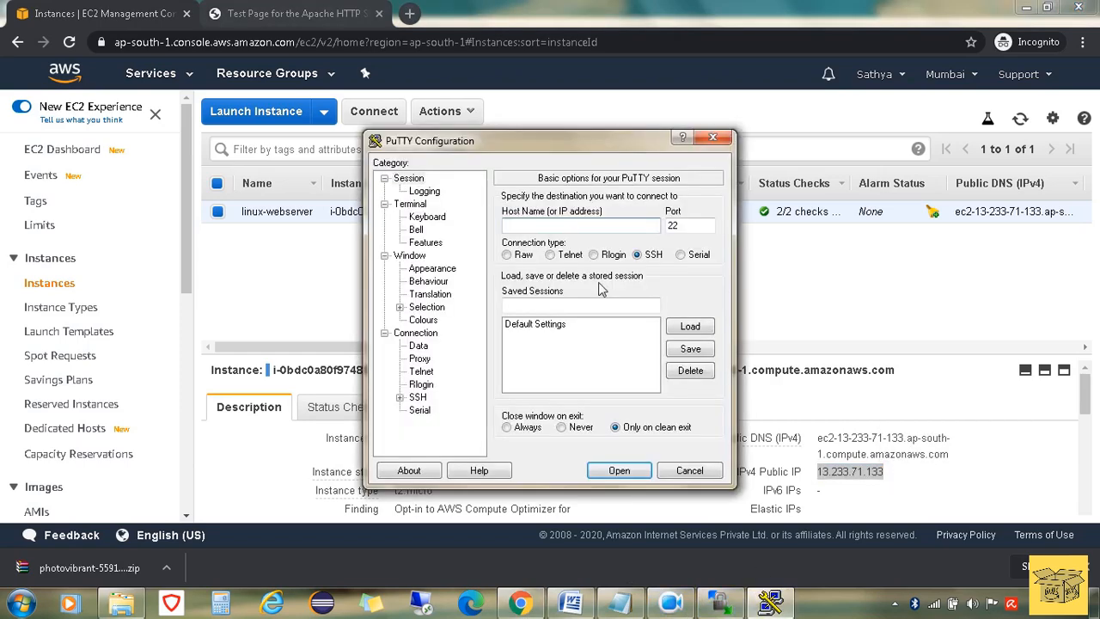
pyautogui.hotkey('ctrl', 'v')
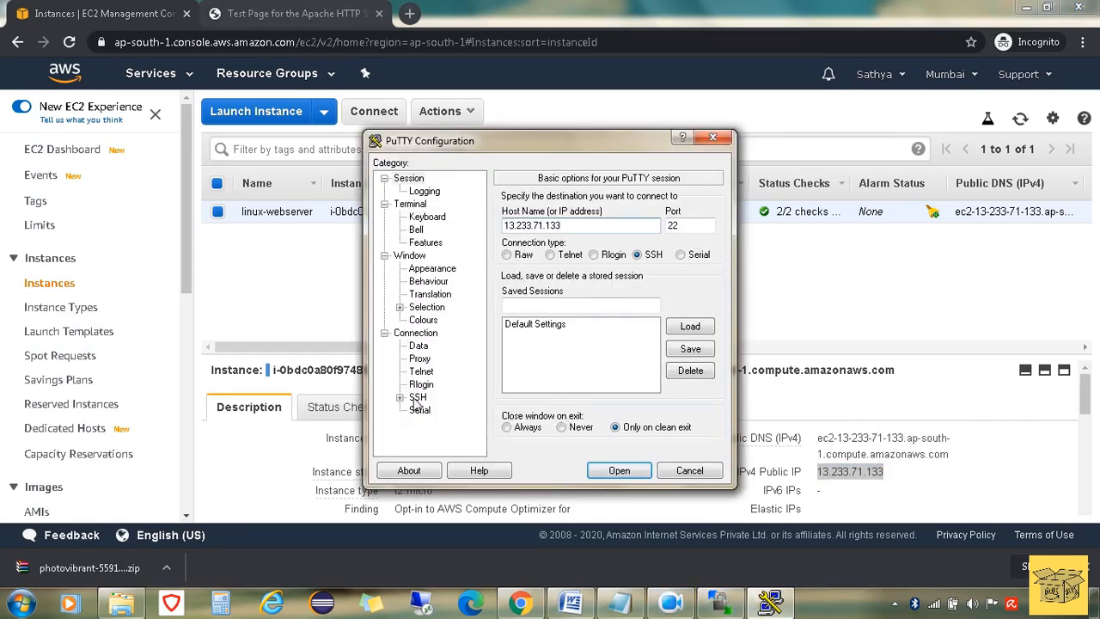
# Set linuxwebserver.ppk as the private key file for SSH authentication in the PuTTY configuration.
pyautogui.click(416, 398)
pyautogui.click(400, 398)
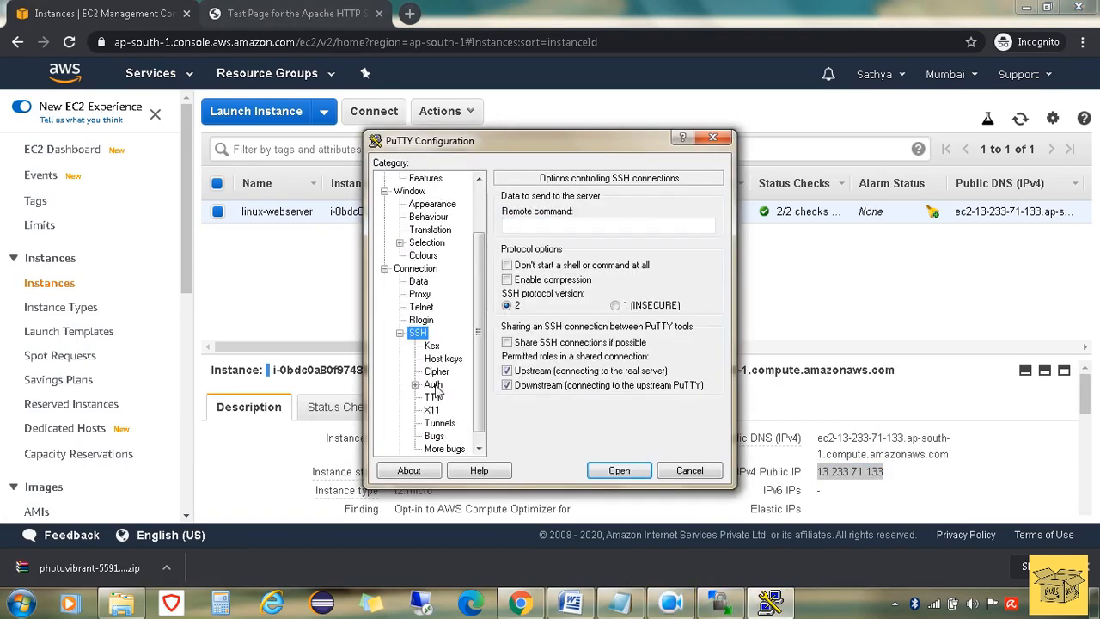
pyautogui.click(434, 386)
pyautogui.click(697, 362)
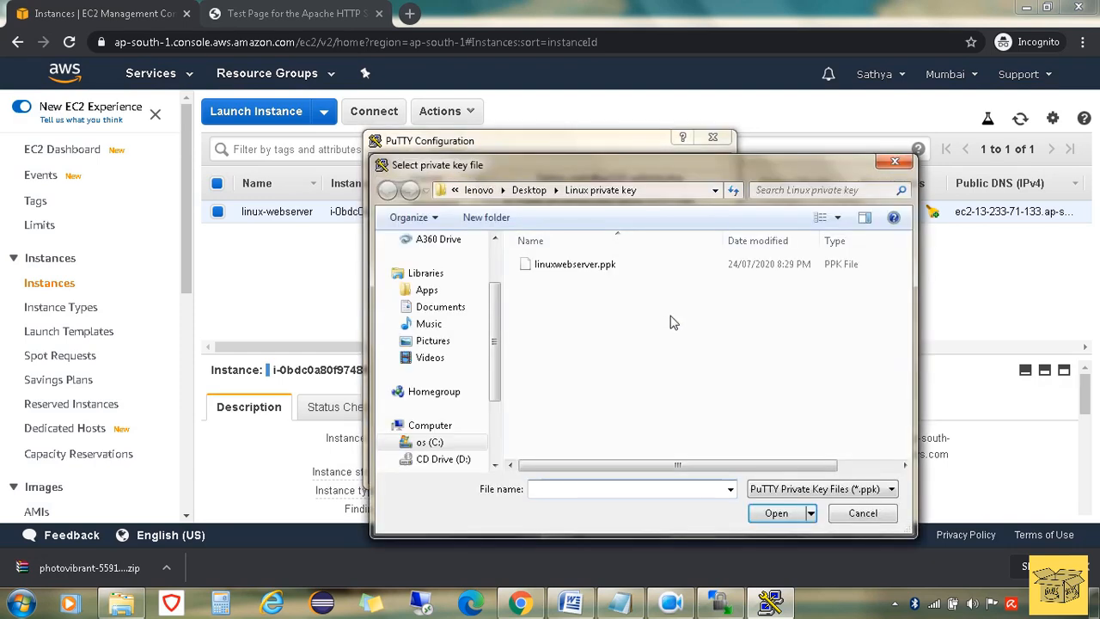
pyautogui.click(584, 264)
pyautogui.click(776, 519)
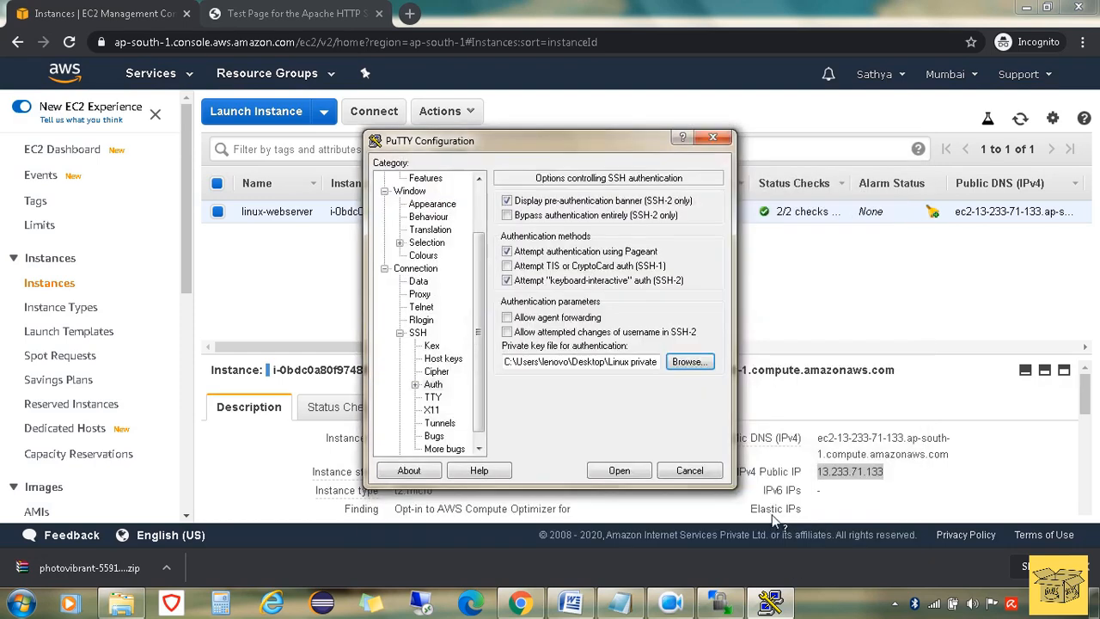
# Open the PuTTY session to the instance and log in as ec2-user.
pyautogui.click(625, 476)
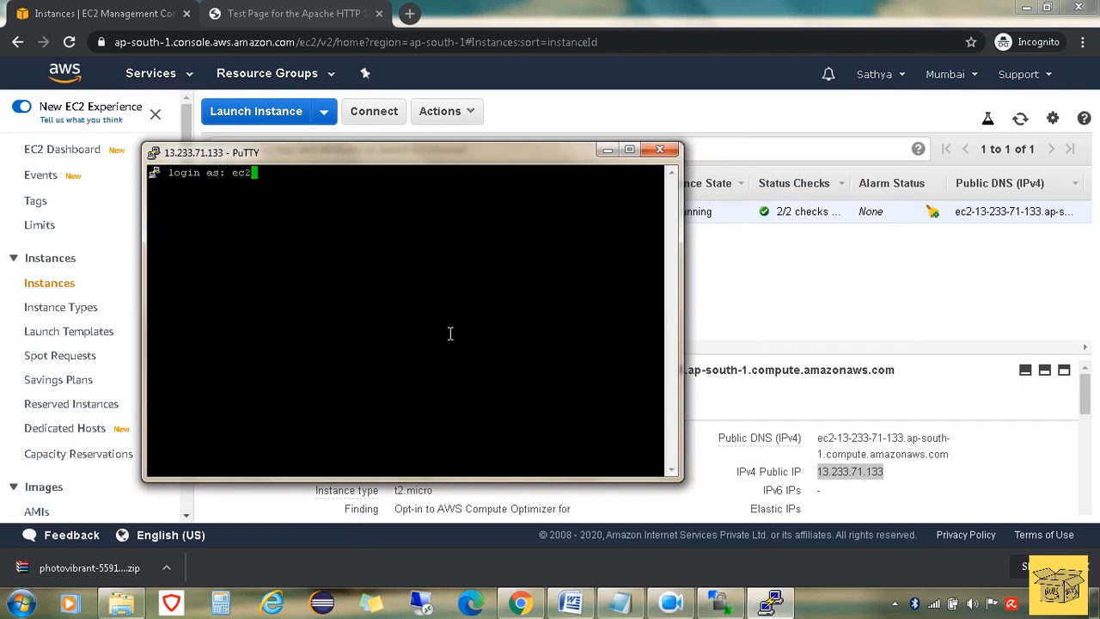
pyautogui.write('ec2-user')
pyautogui.press('Return')
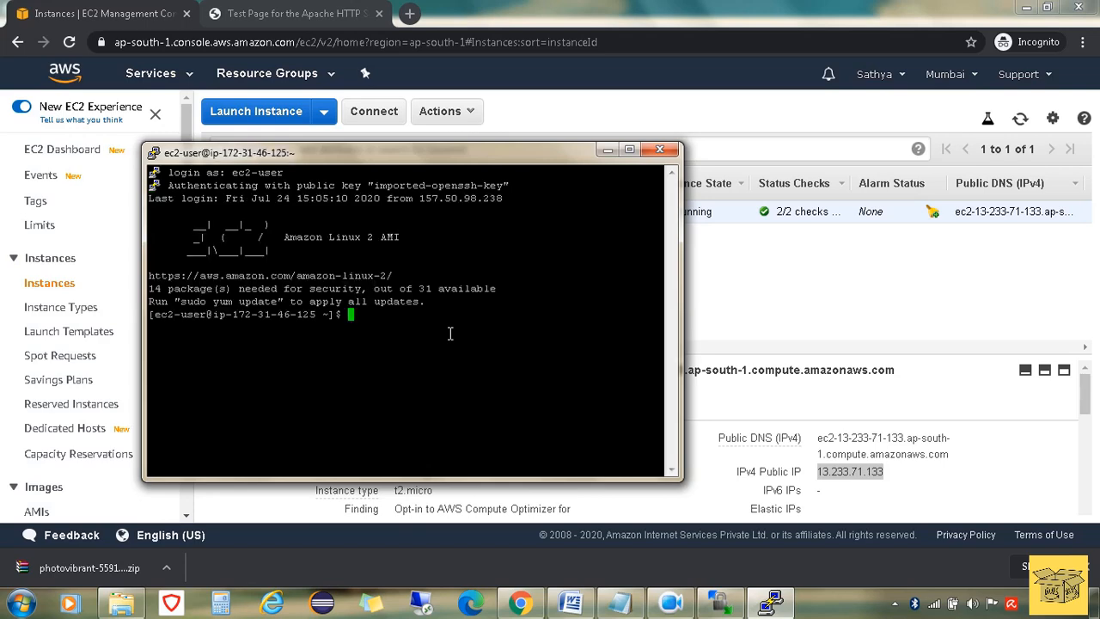
# Check the Linux commands in the EC2.txt notes and switch to the root user in PuTTY with sudo su - root.
pyautogui.click(619, 603)
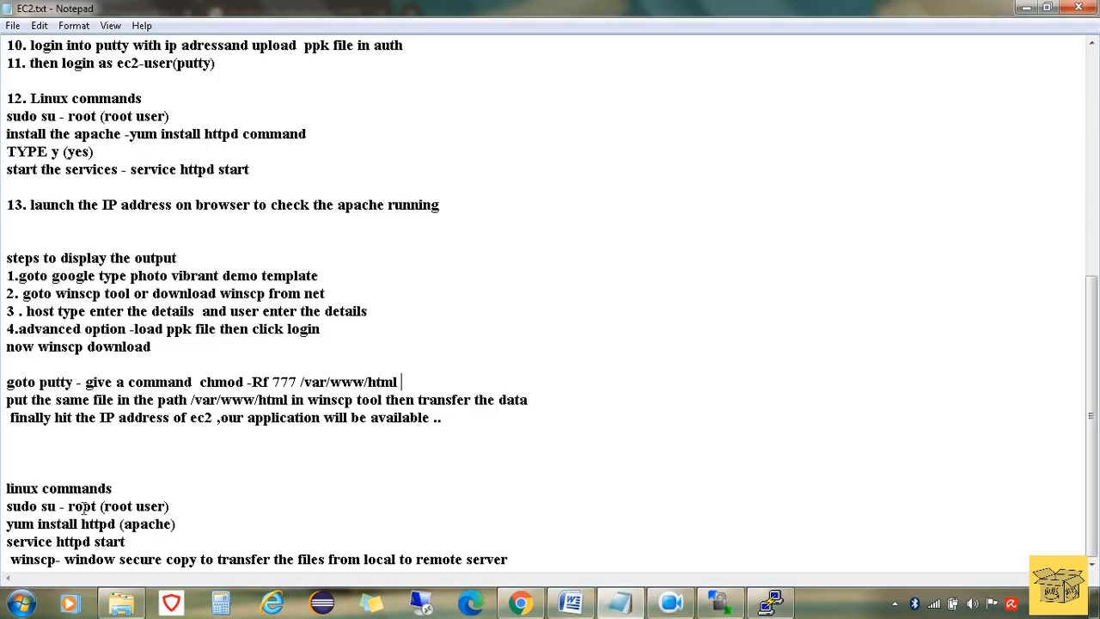
pyautogui.hotkey('alt', 'Tab')
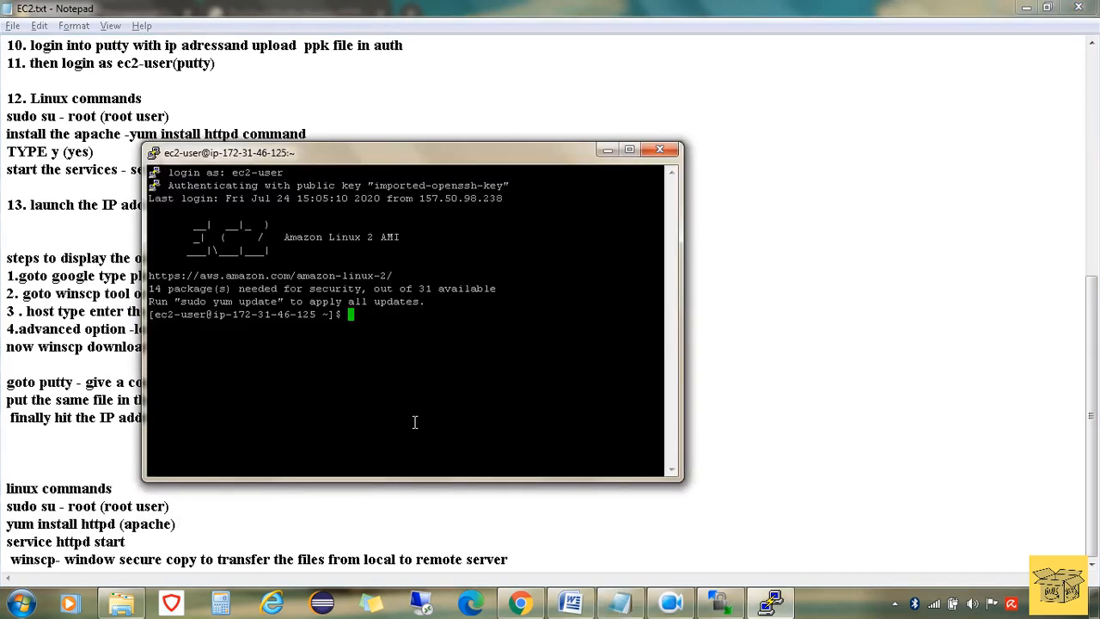
pyautogui.write('sudo su - root')
pyautogui.press('Return')
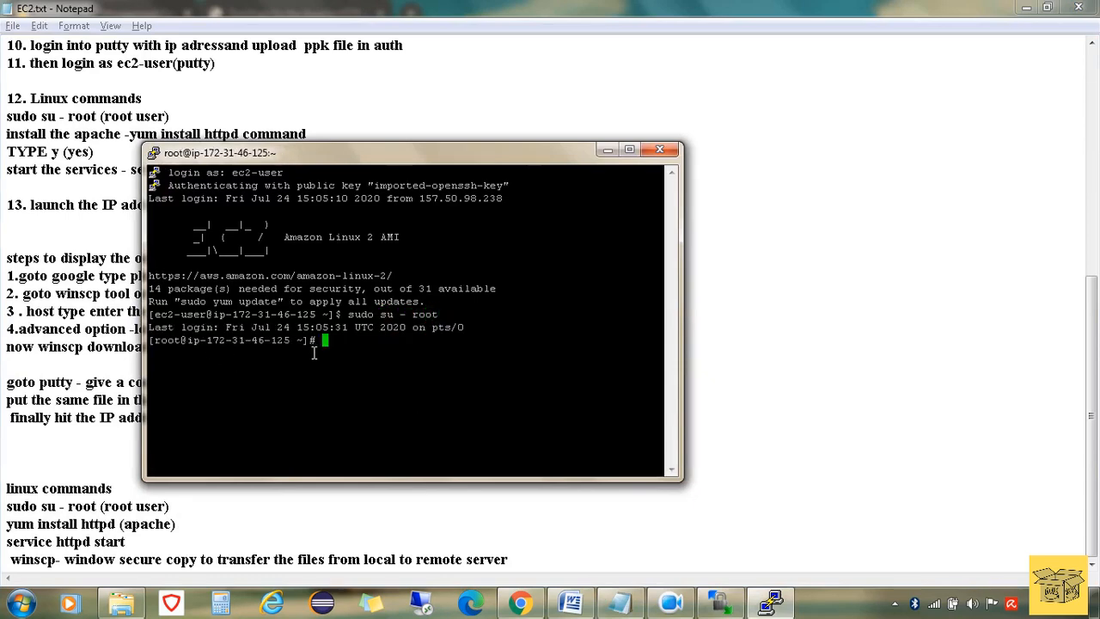
# Copy chmod -Rf 777 /var/www/html from the EC2.txt notes, run it in the PuTTY root session, and close PuTTY.
pyautogui.moveTo(442, 158); pyautogui.dragTo(821, 148)
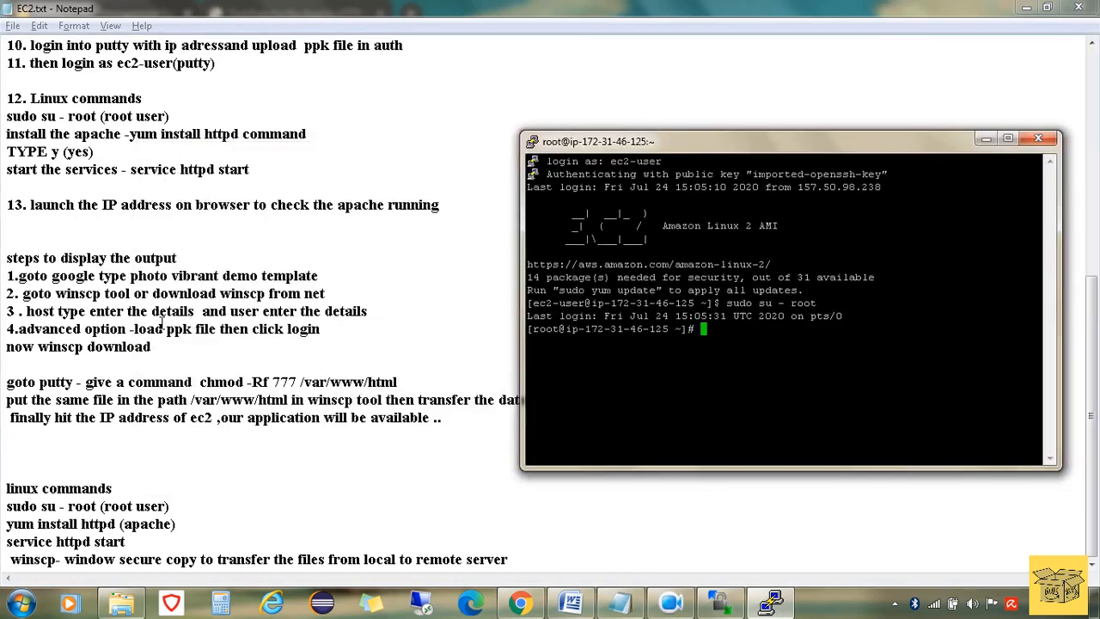
pyautogui.click(404, 380)
pyautogui.moveTo(403, 381); pyautogui.dragTo(212, 381)
pyautogui.click(396, 383)
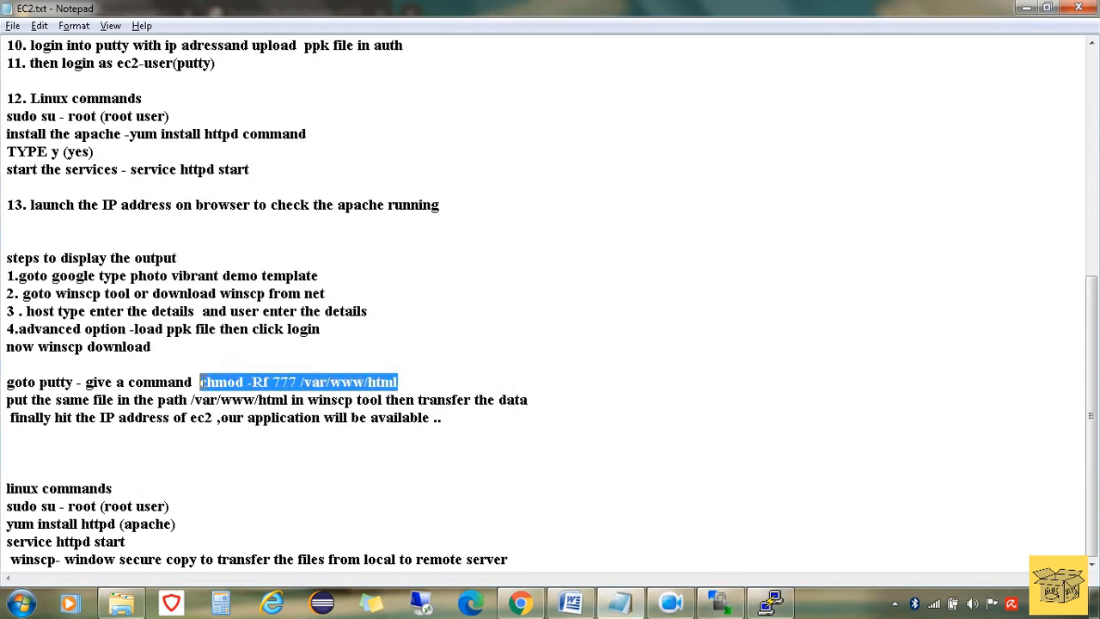
pyautogui.click(771, 603)
pyautogui.rightClick(773, 387)
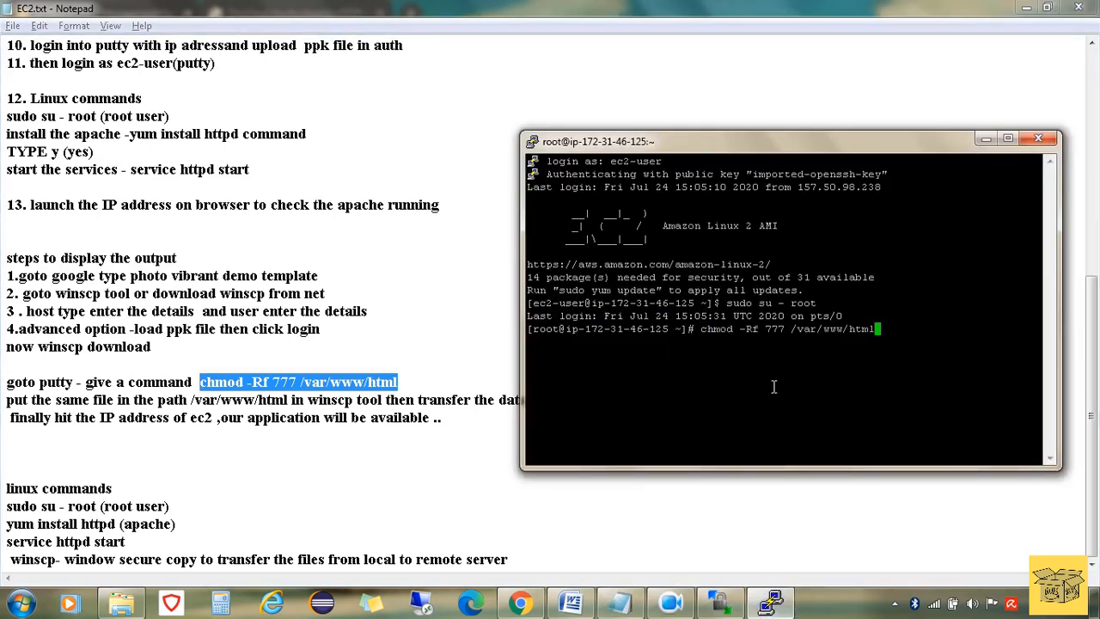
pyautogui.press('Return')
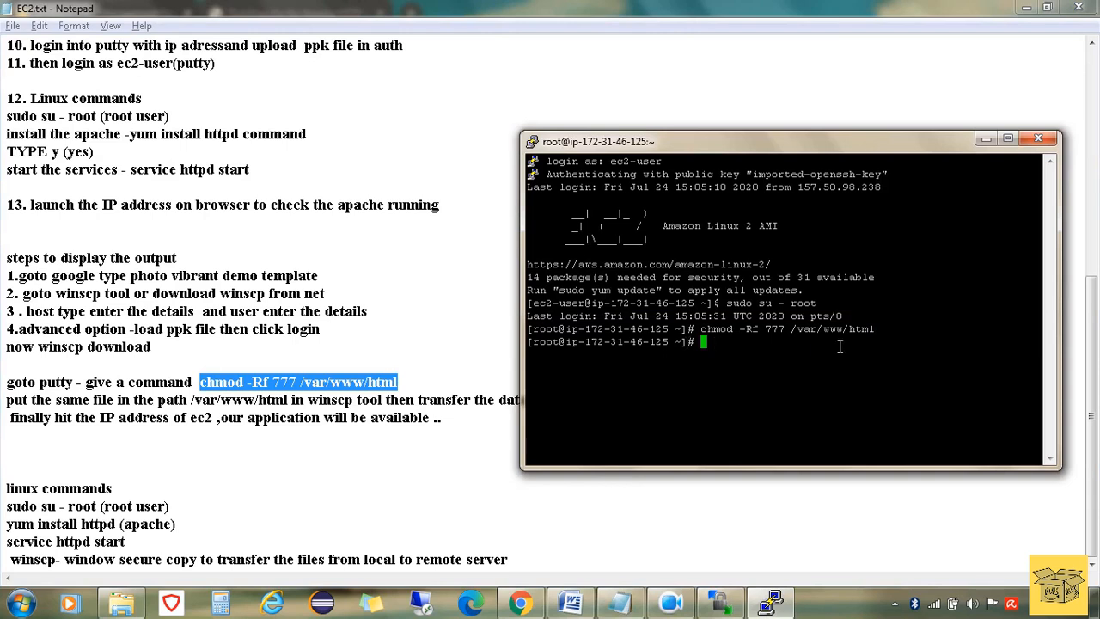
pyautogui.click(1038, 139)
pyautogui.click(569, 360)
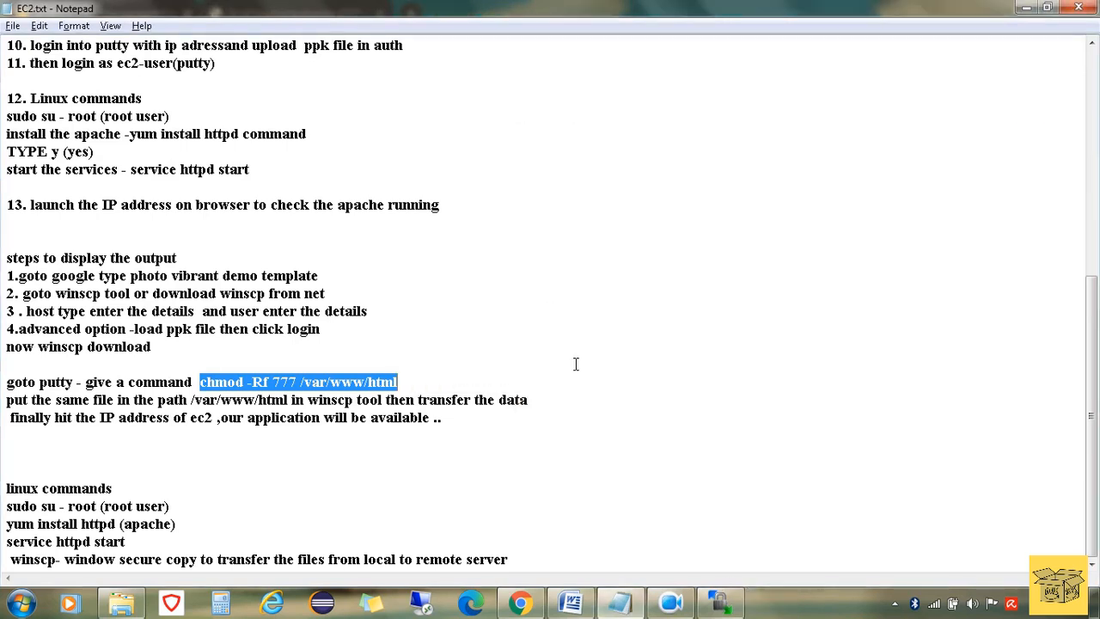
pyautogui.moveTo(719, 601)
pyautogui.click(722, 526)
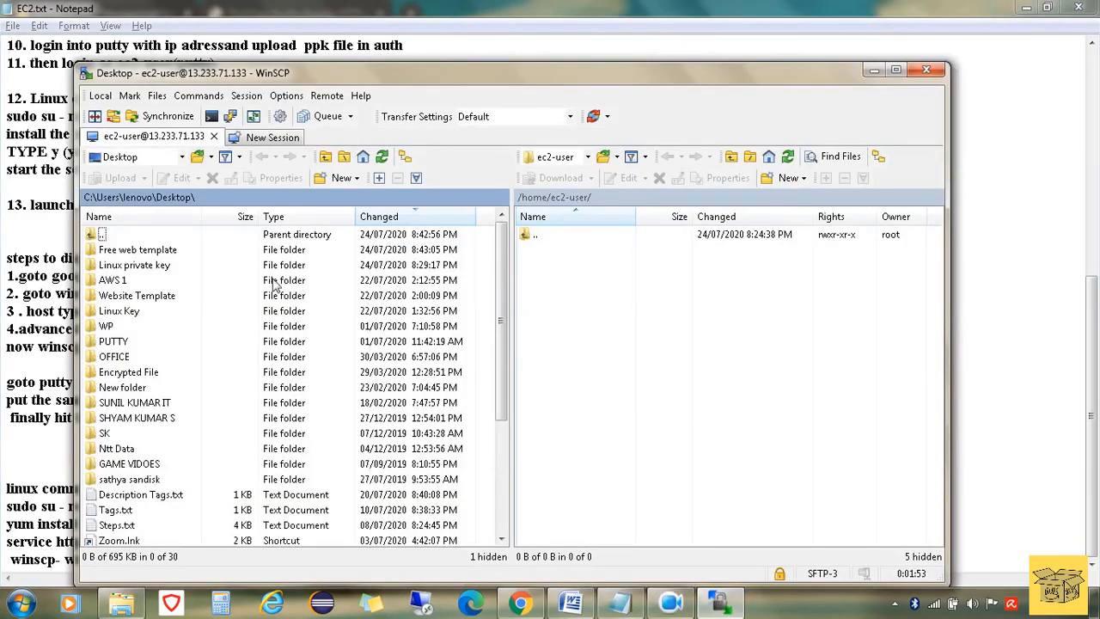
pyautogui.doubleClick(172, 250)
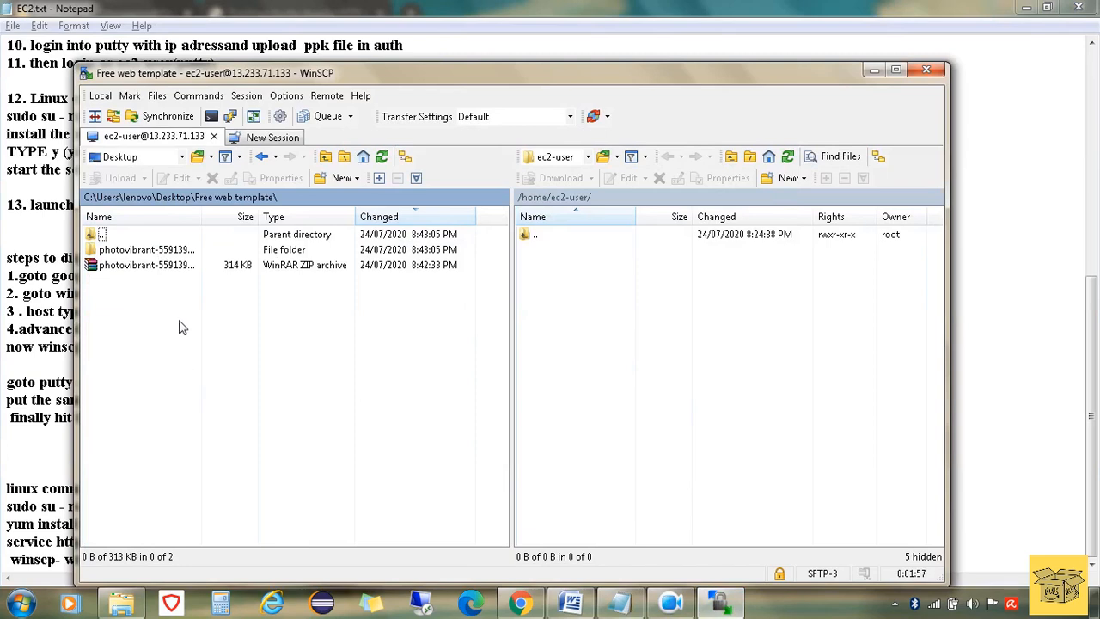
pyautogui.doubleClick(158, 251)
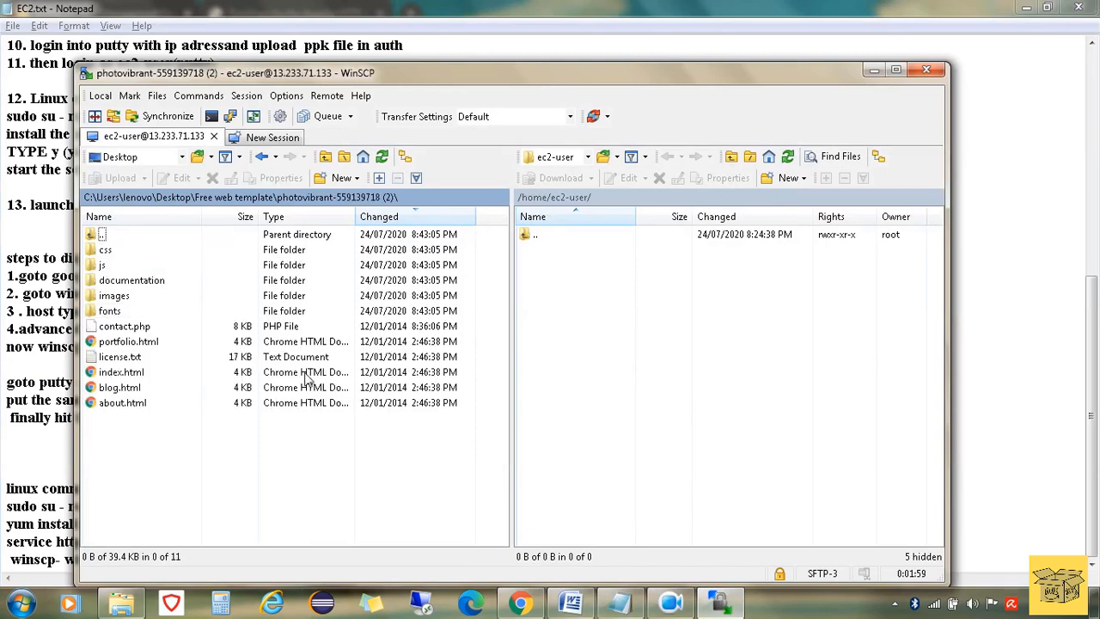
# Check the target path /var/www/html in the EC2.txt notes and on the Apache test page in Chrome.
pyautogui.moveTo(616, 614)
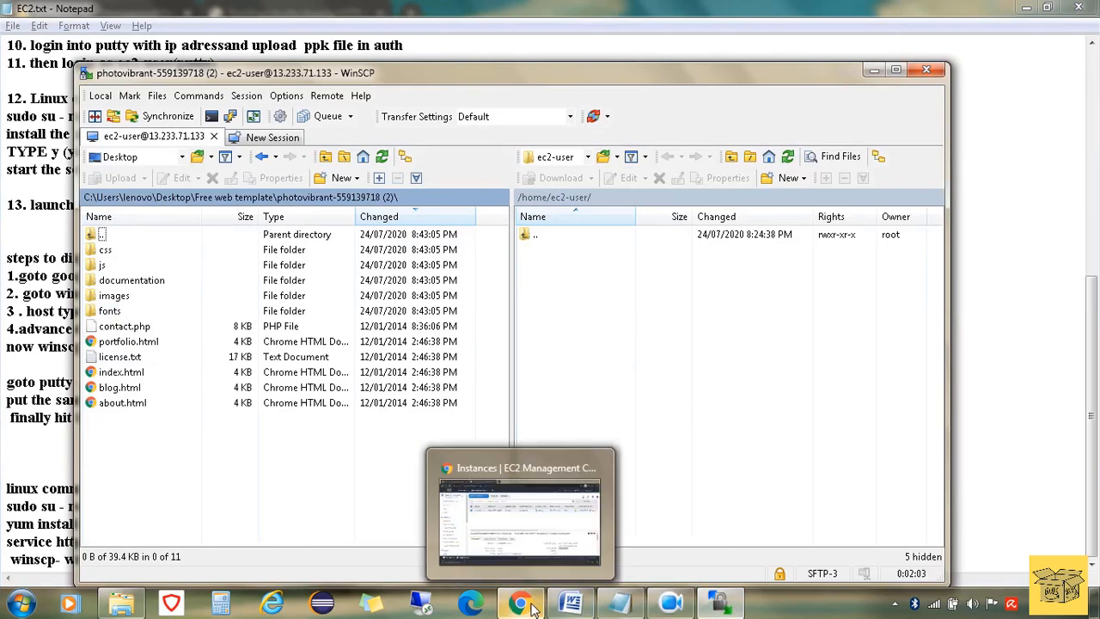
pyautogui.click(619, 604)
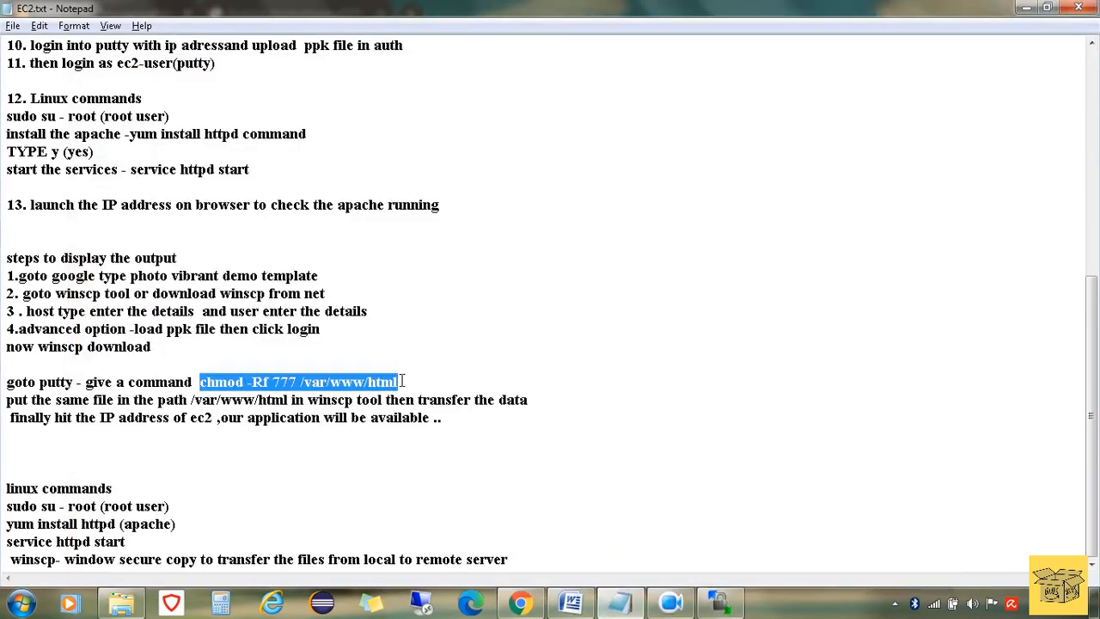
pyautogui.moveTo(401, 381); pyautogui.dragTo(196, 398)
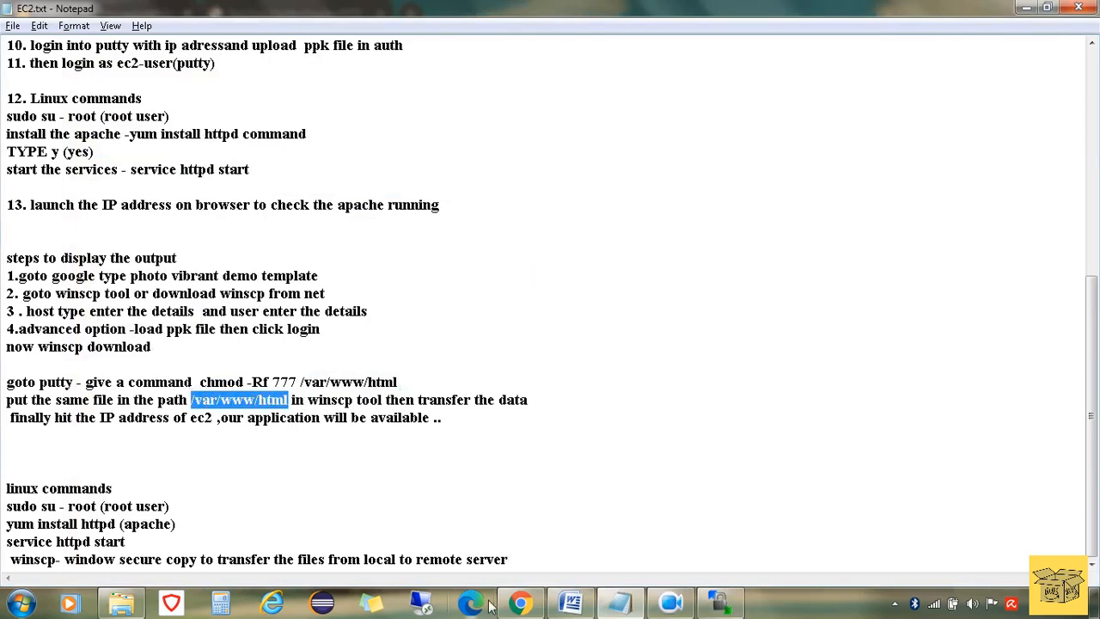
pyautogui.click(514, 604)
pyautogui.hotkey('ctrl', 'Tab')
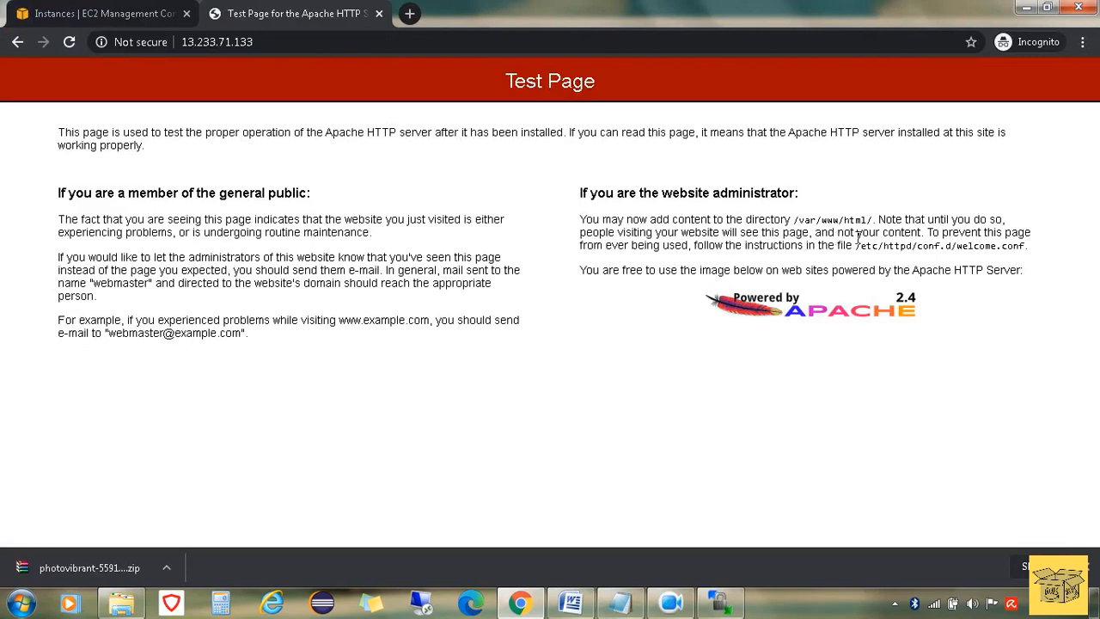
pyautogui.moveTo(872, 220); pyautogui.dragTo(797, 222)
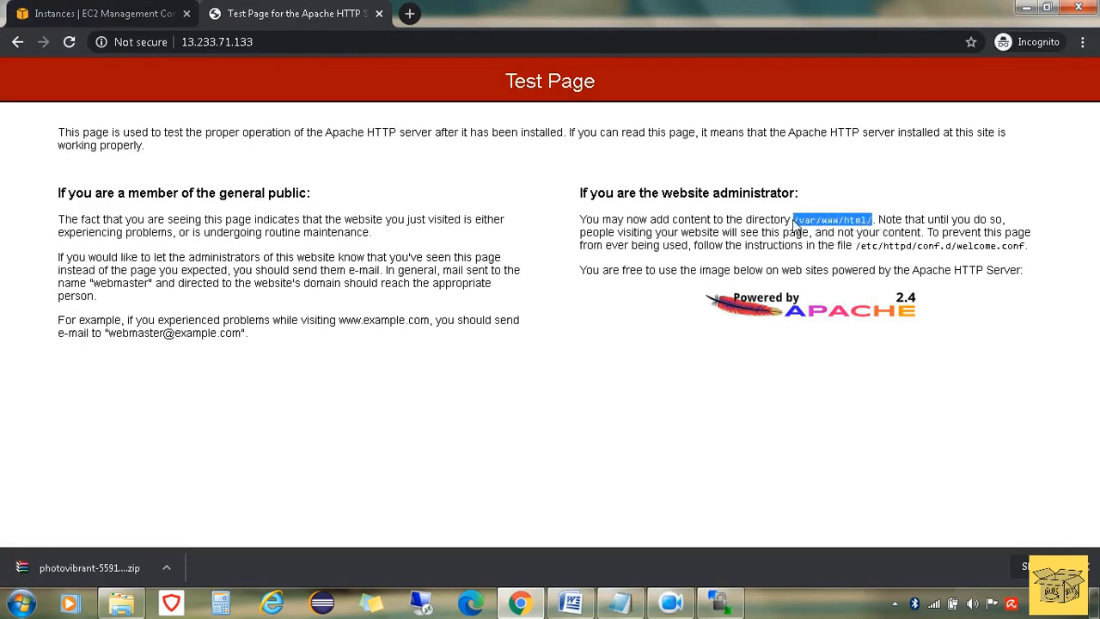
# Switch to WinSCP and open the remote folder /var/www/html.
pyautogui.click(726, 585)
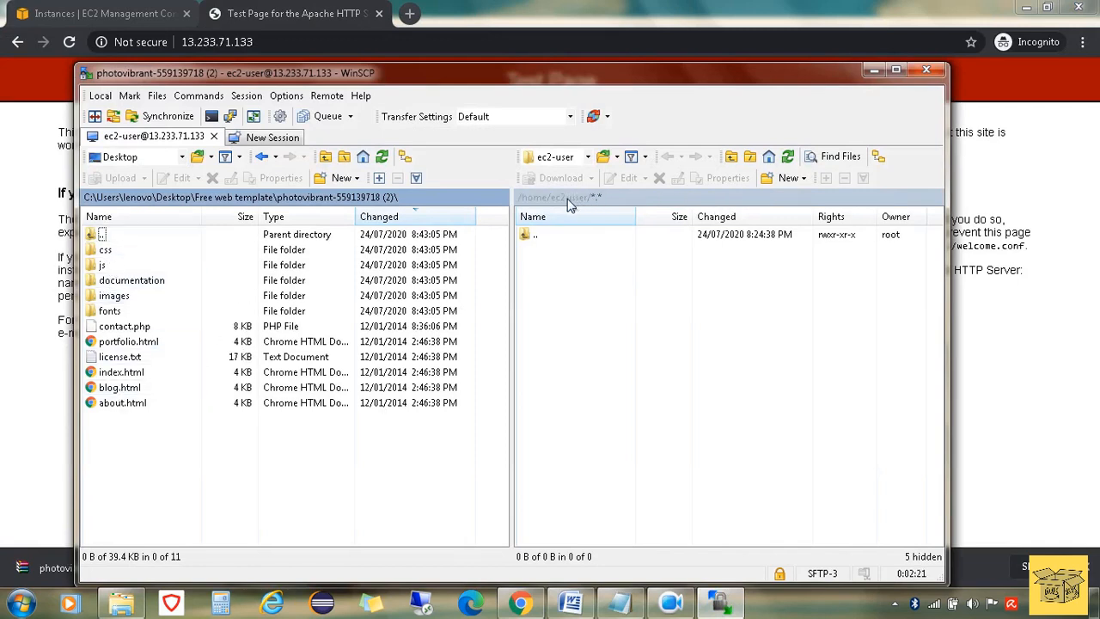
pyautogui.doubleClick(553, 239)
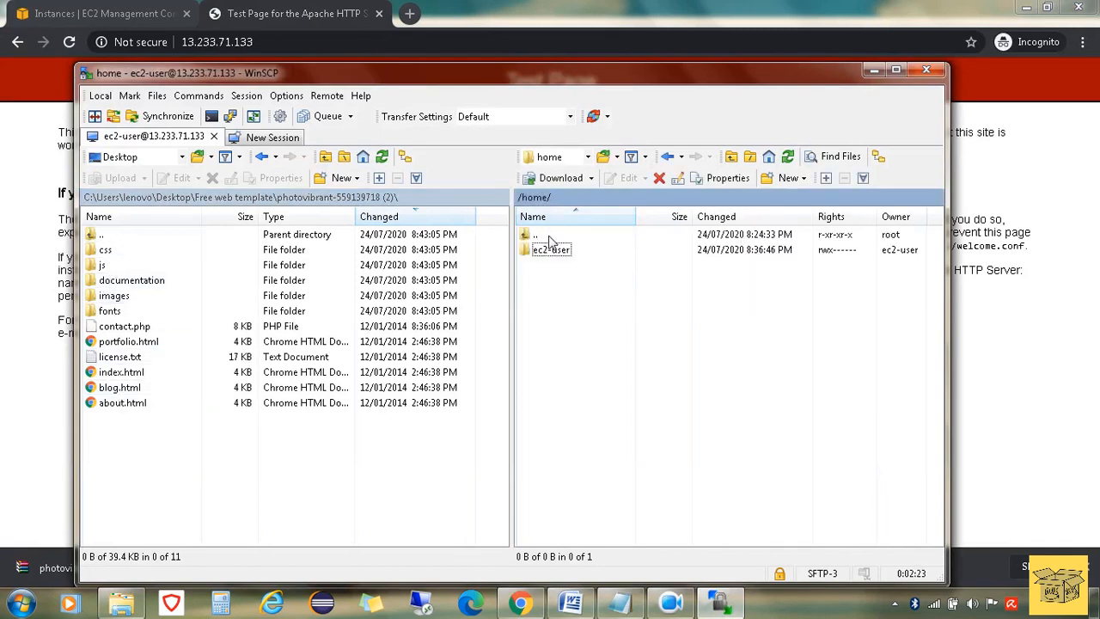
pyautogui.doubleClick(541, 236)
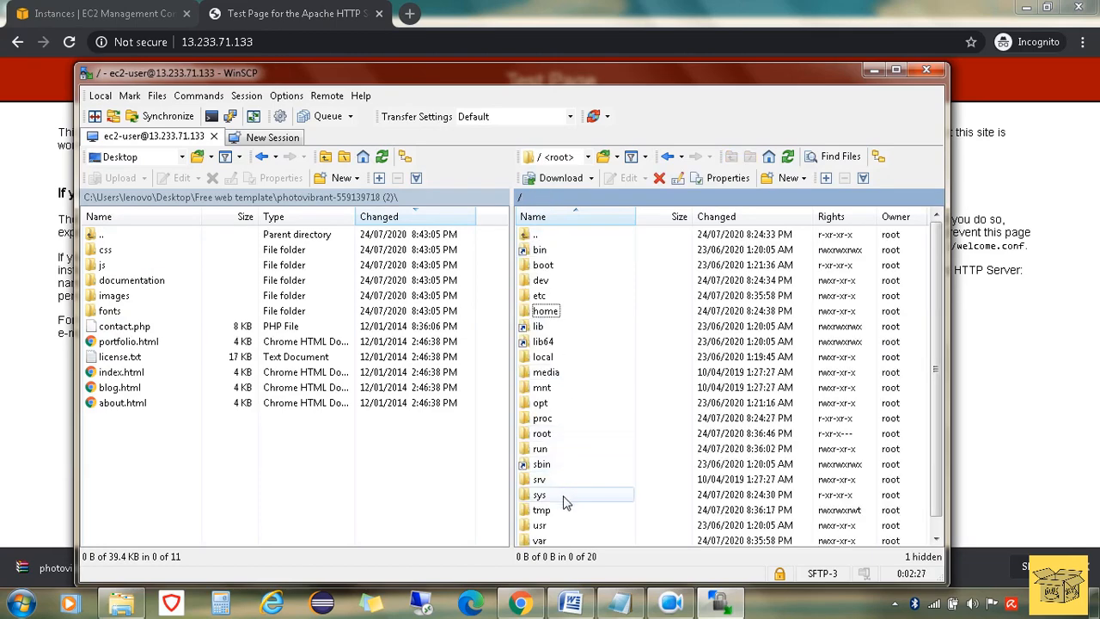
pyautogui.doubleClick(546, 541)
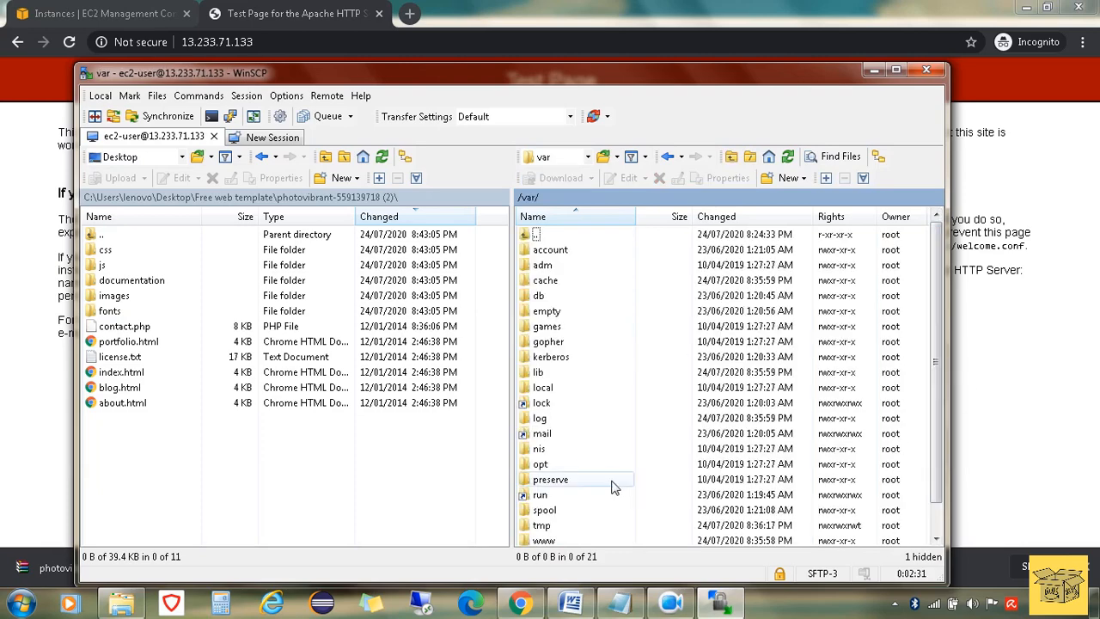
pyautogui.doubleClick(557, 540)
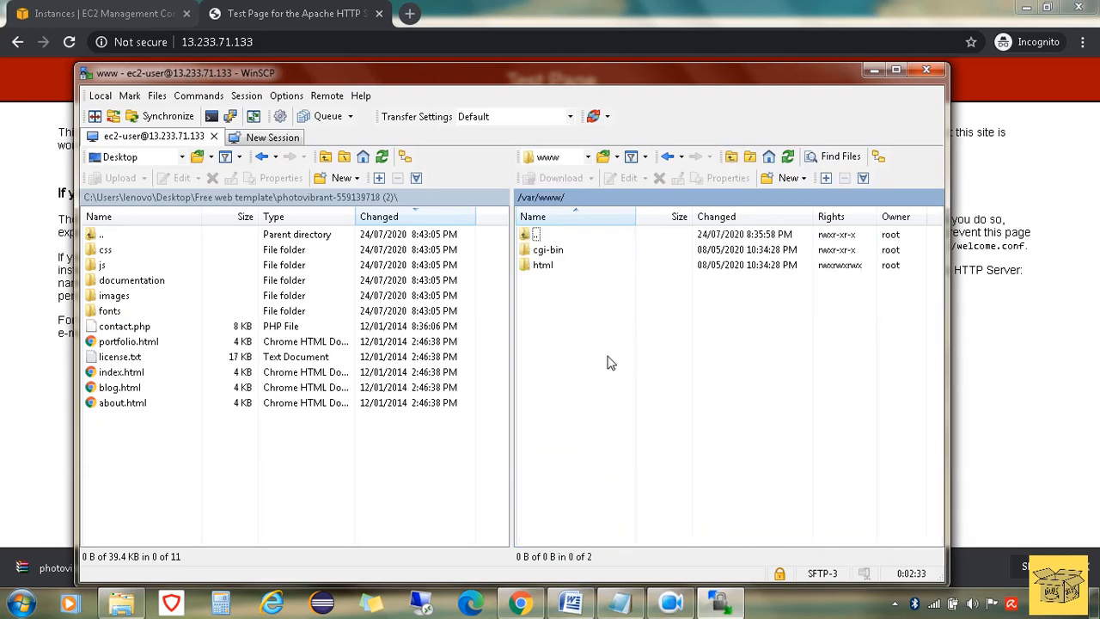
pyautogui.click(559, 268)
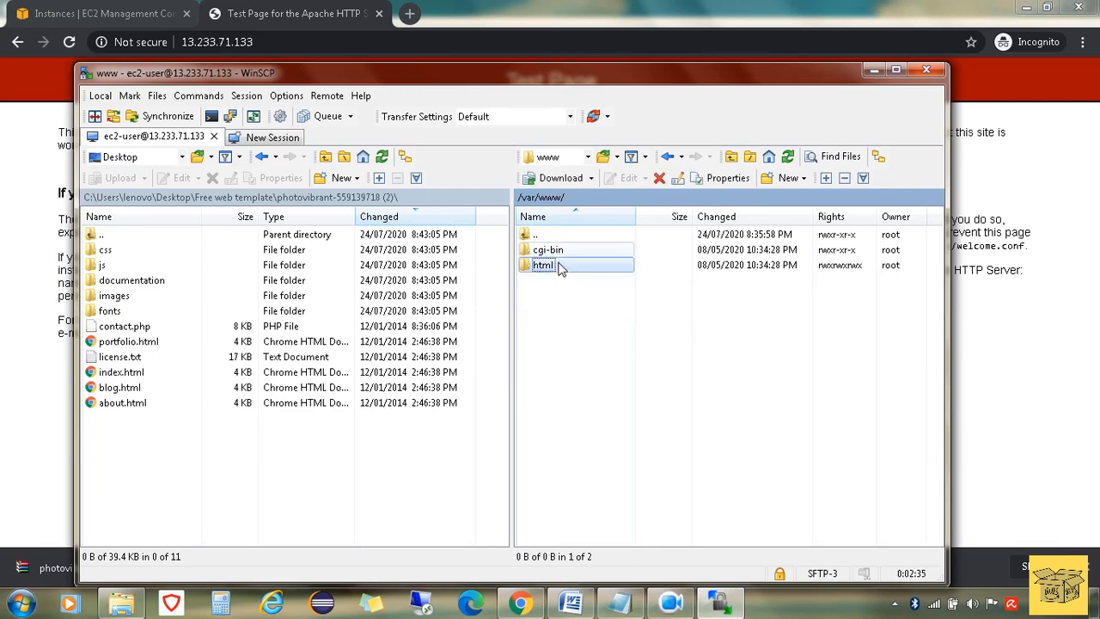
pyautogui.moveTo(604, 82); pyautogui.dragTo(494, 97)
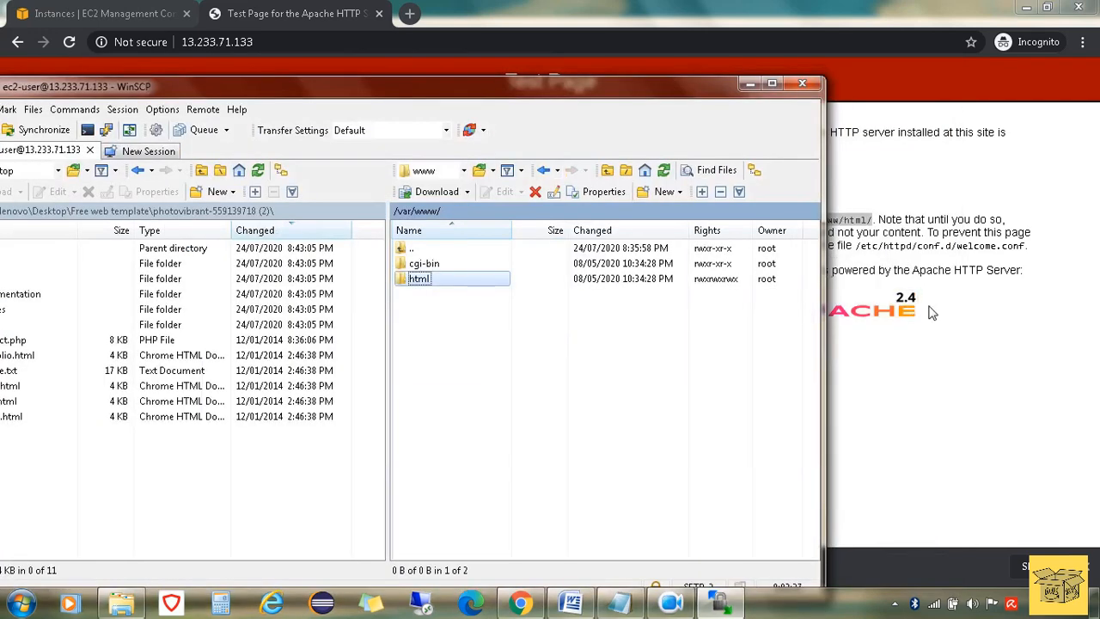
pyautogui.click(961, 313)
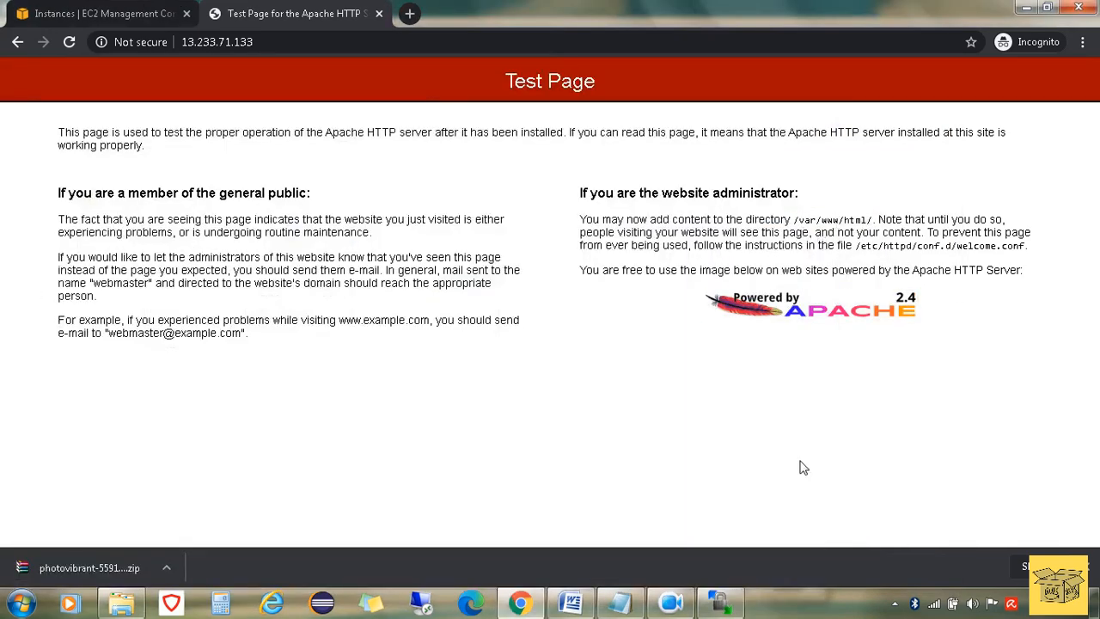
pyautogui.click(720, 602)
pyautogui.click(434, 283)
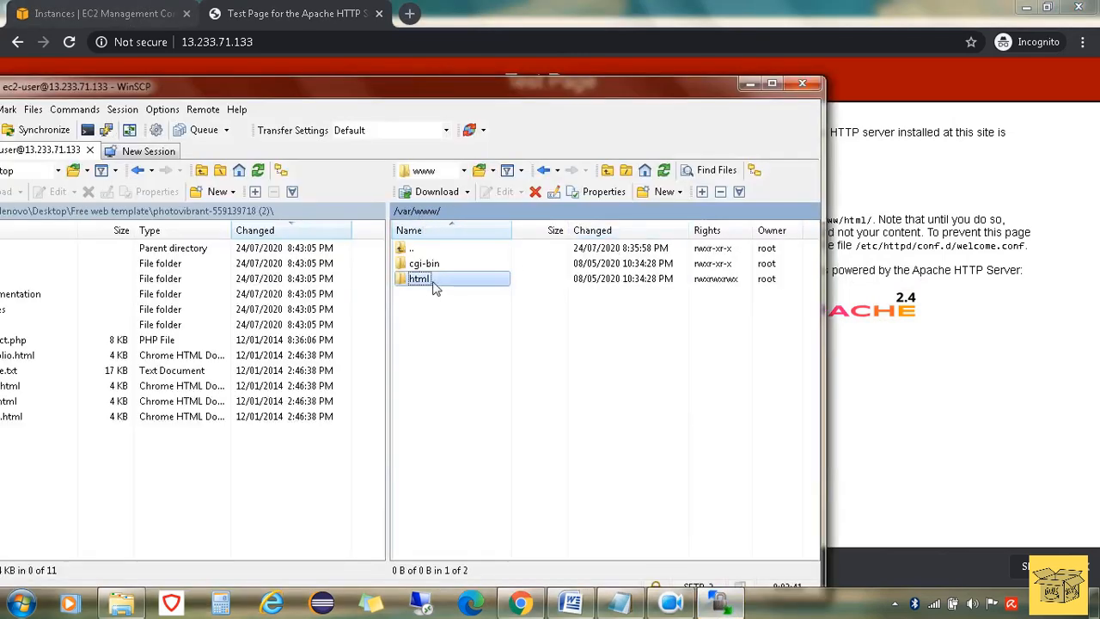
pyautogui.doubleClick(434, 284)
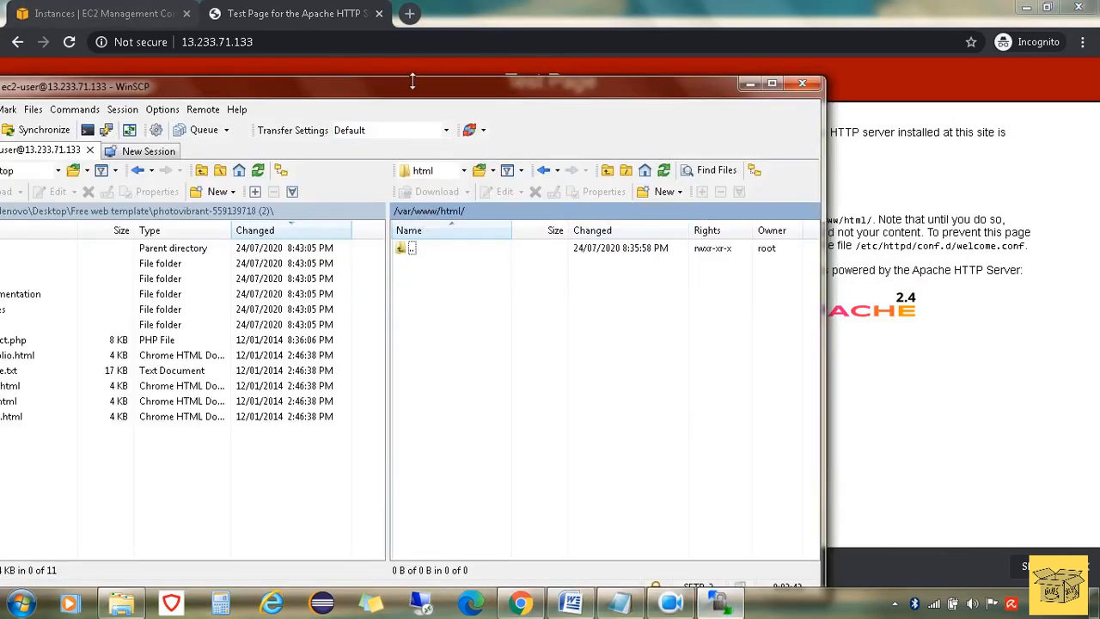
pyautogui.moveTo(417, 97); pyautogui.dragTo(638, 64)
pyautogui.moveTo(222, 347); pyautogui.dragTo(680, 296)
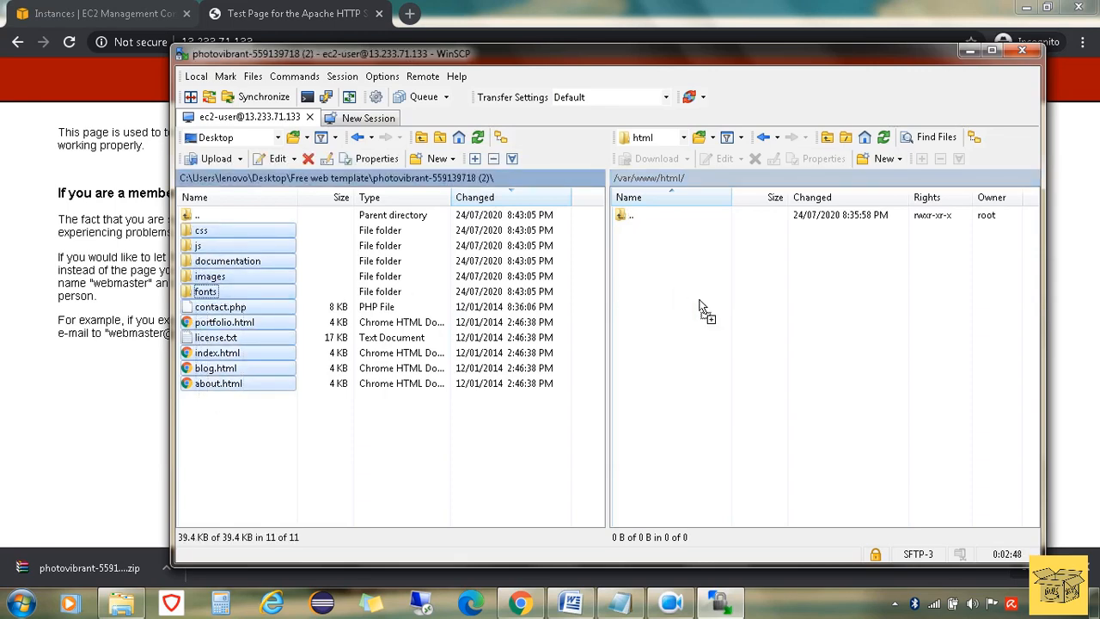
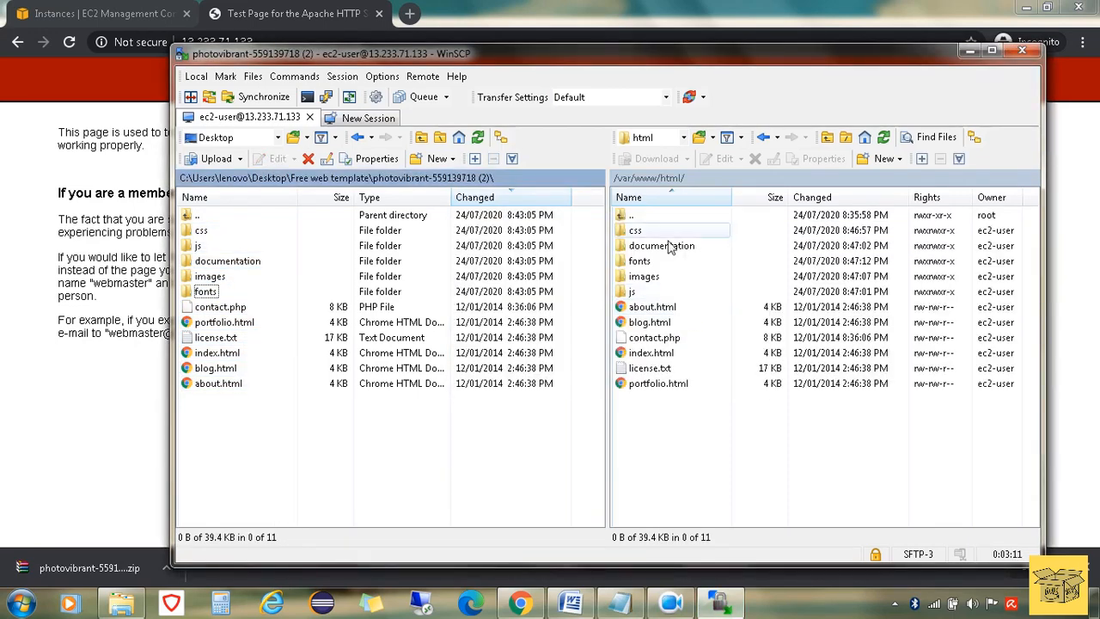
pyautogui.click(969, 52)
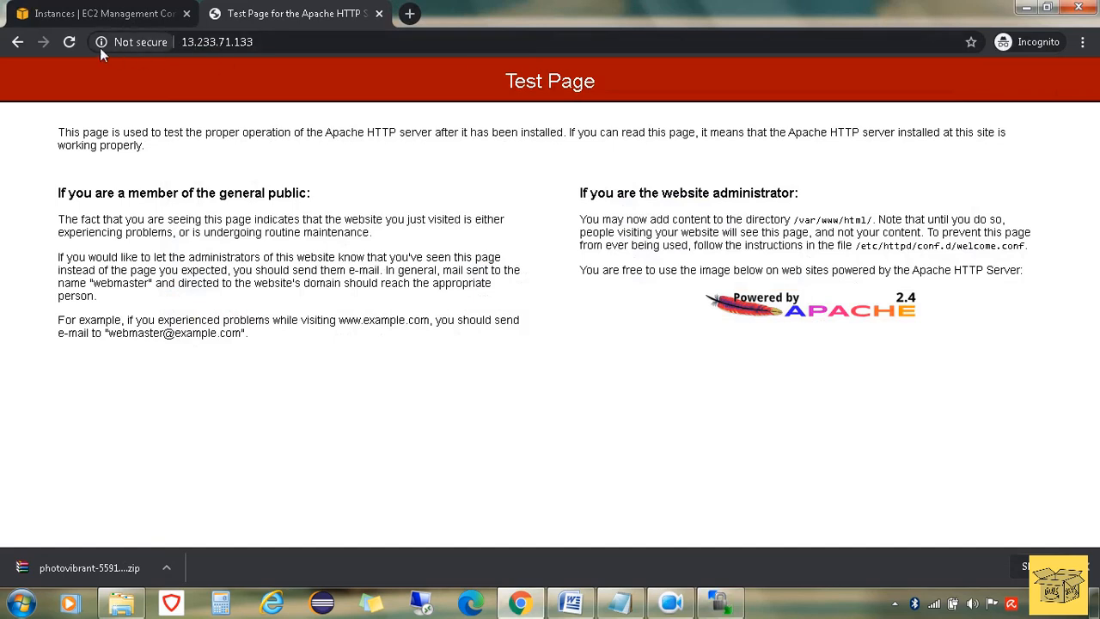
# Copy the linux-webserver instance's IPv4 public IP from the EC2 console, then reload the Apache test page and look over the site.
pyautogui.click(111, 9)
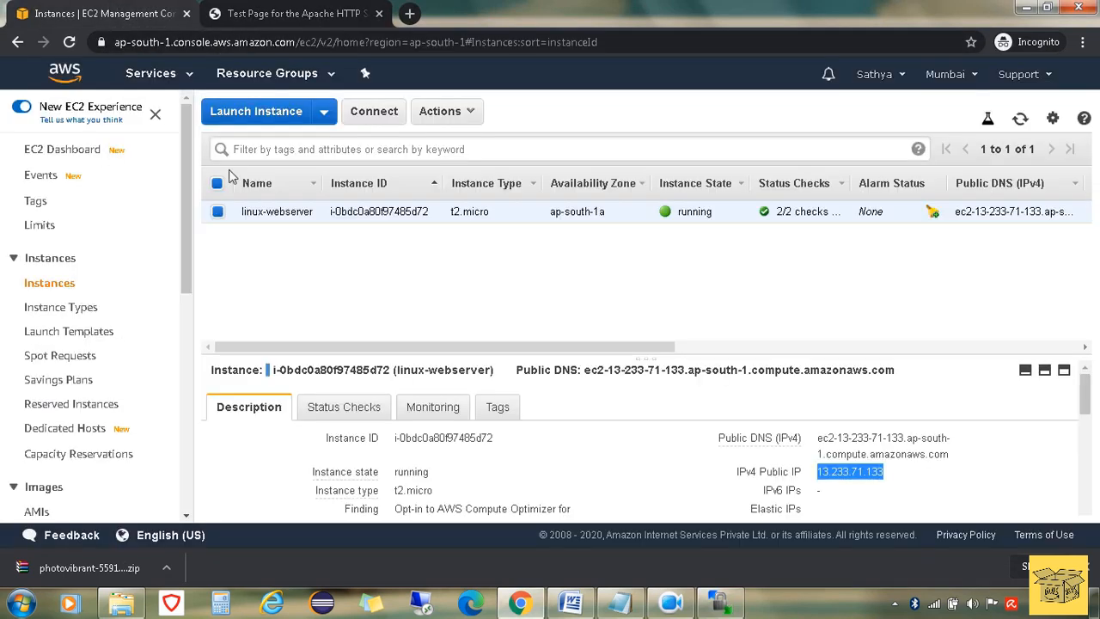
pyautogui.click(896, 472)
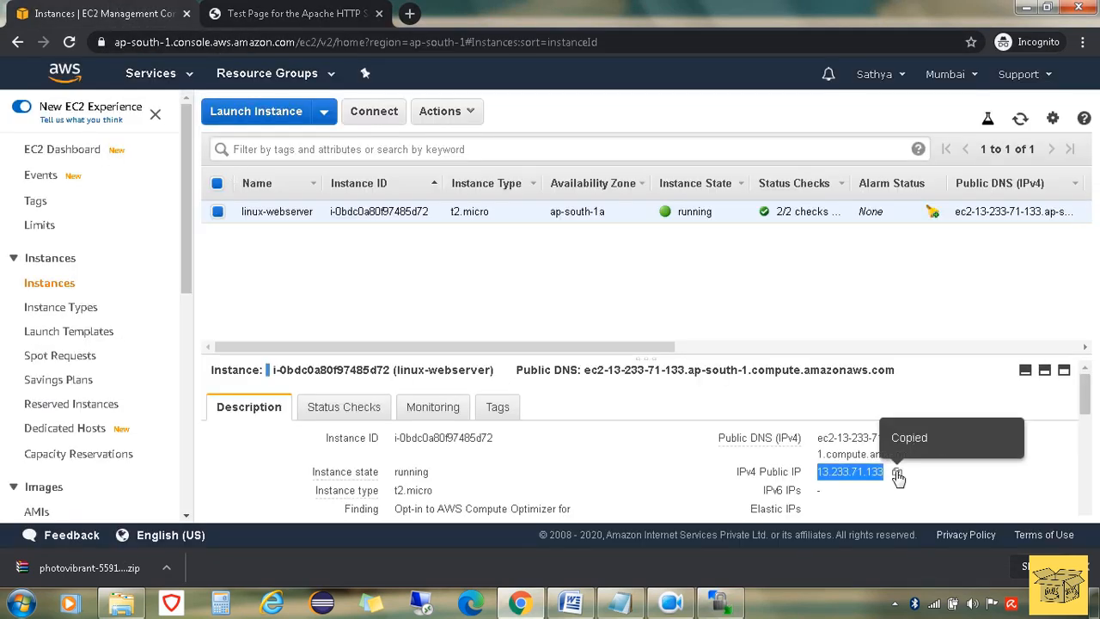
pyautogui.click(296, 13)
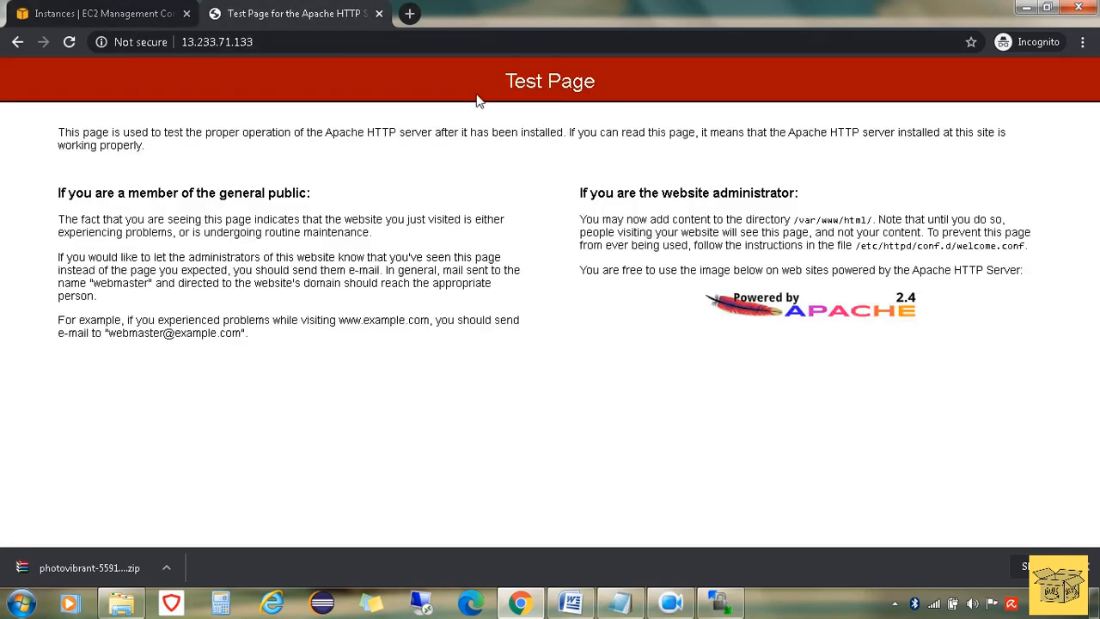
pyautogui.click(65, 45)
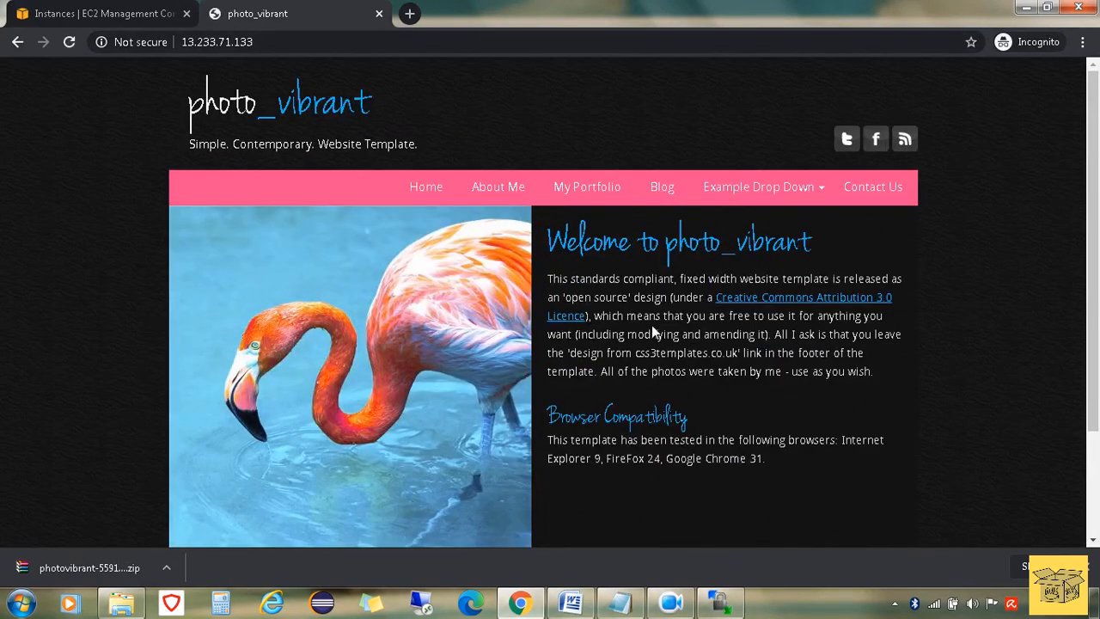
pyautogui.scroll(-3, 653, 331)
pyautogui.scroll(3, 653, 318)
# Close the site's tab, copy the instance's IPv4 public IP again and open it in a new tab.
pyautogui.click(380, 13)
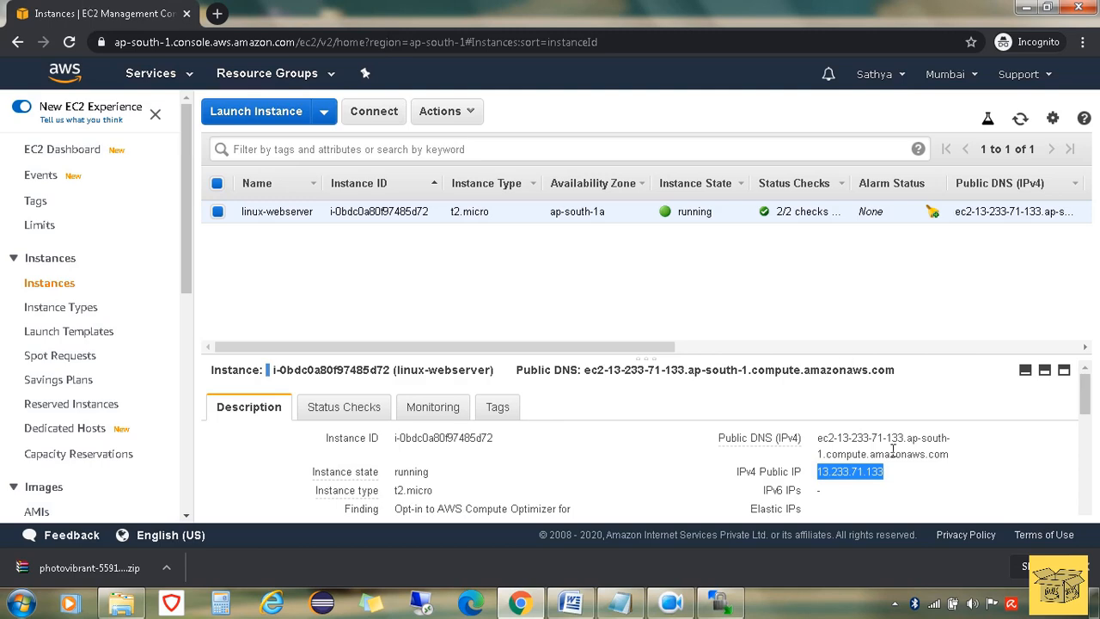
pyautogui.click(897, 476)
pyautogui.hotkey('ctrl', 't')
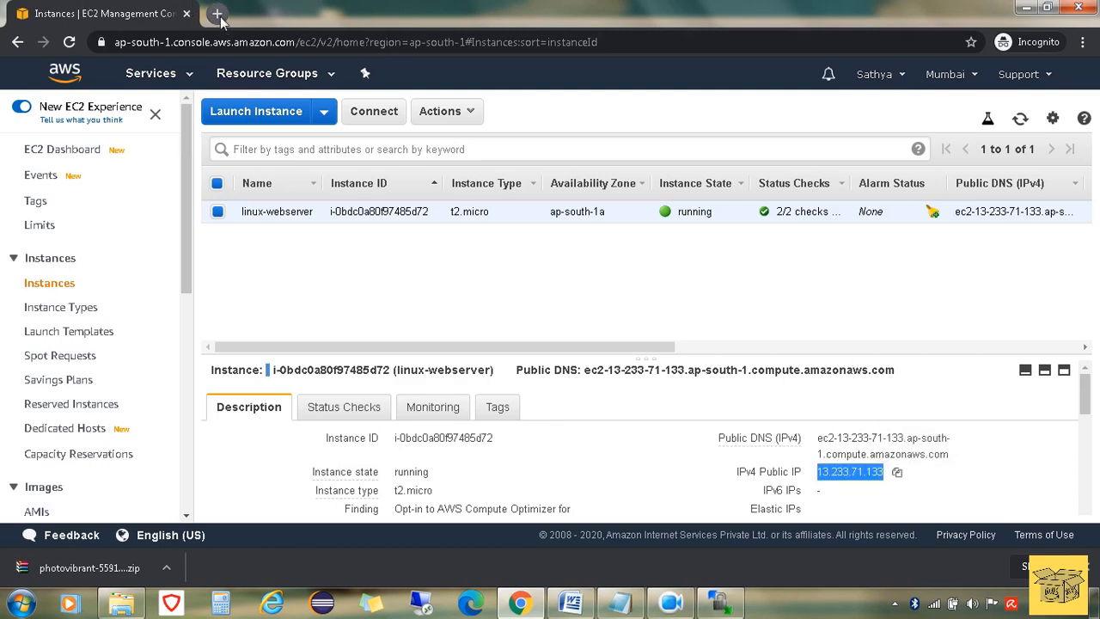
pyautogui.hotkey('ctrl', 'v')
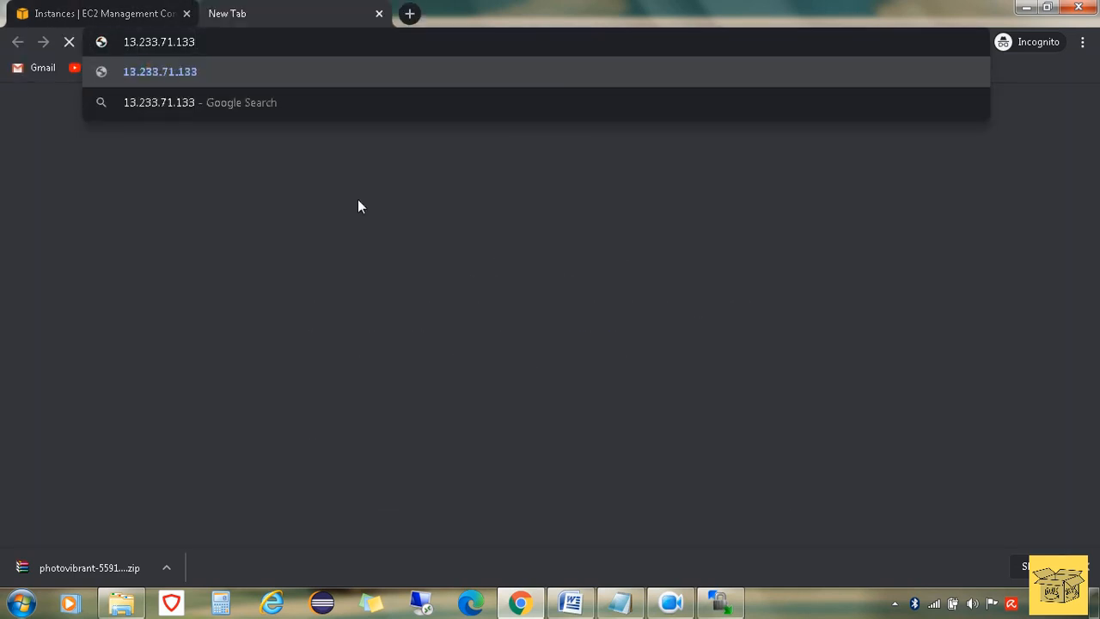
pyautogui.press('Return')
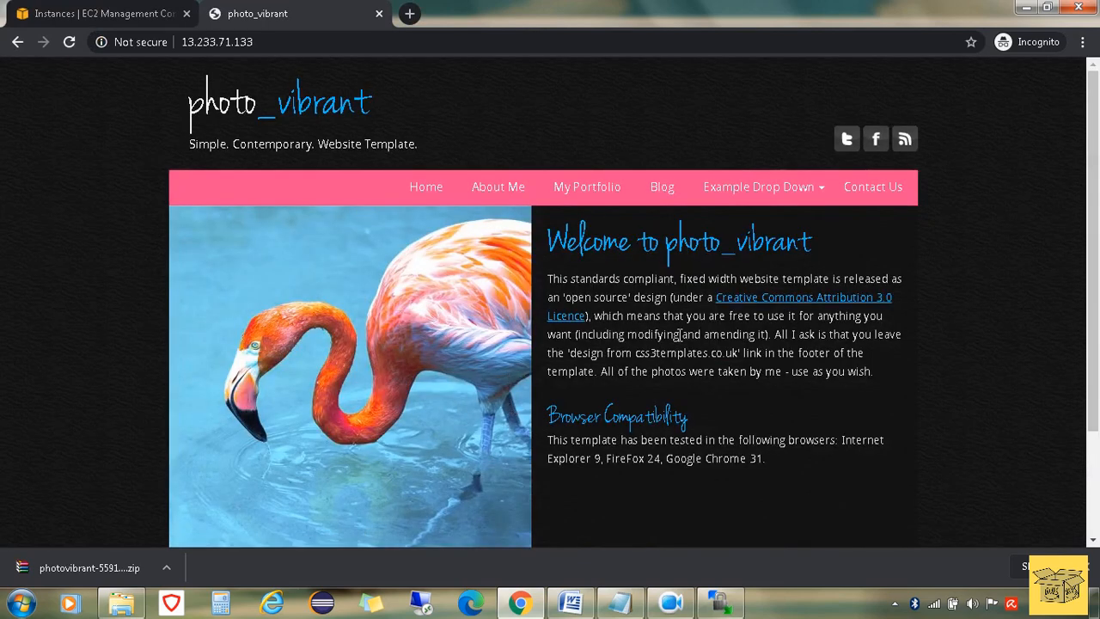
# Browse the hosted site's My Portfolio, About Me, Home and Contact Us pages and its Example Drop Down entries.
pyautogui.click(593, 191)
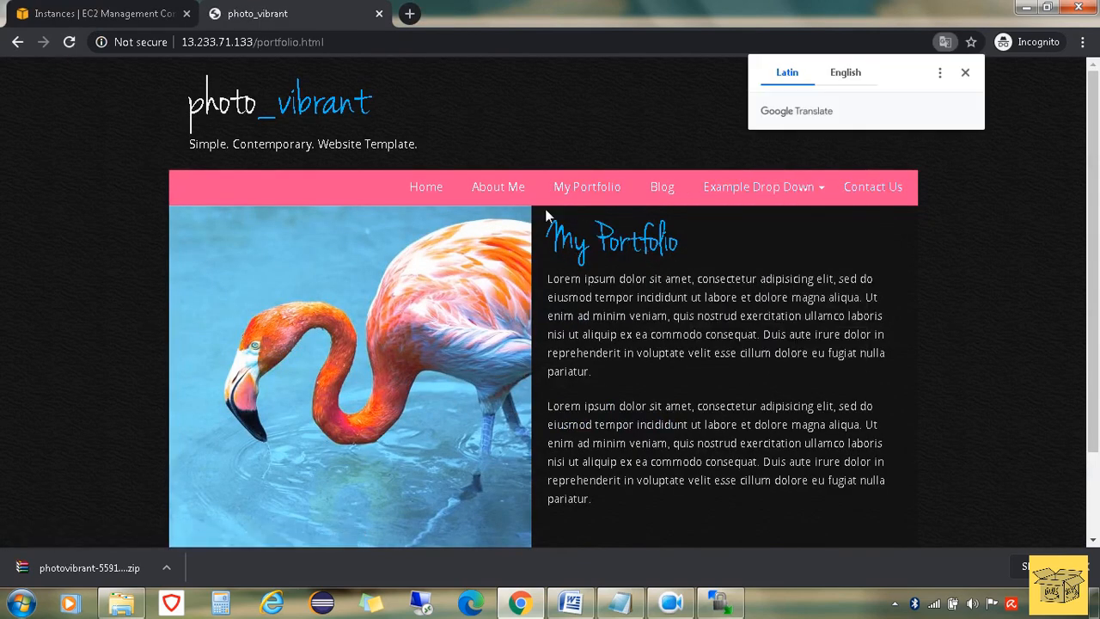
pyautogui.click(492, 194)
pyautogui.scroll(-2, 679, 284)
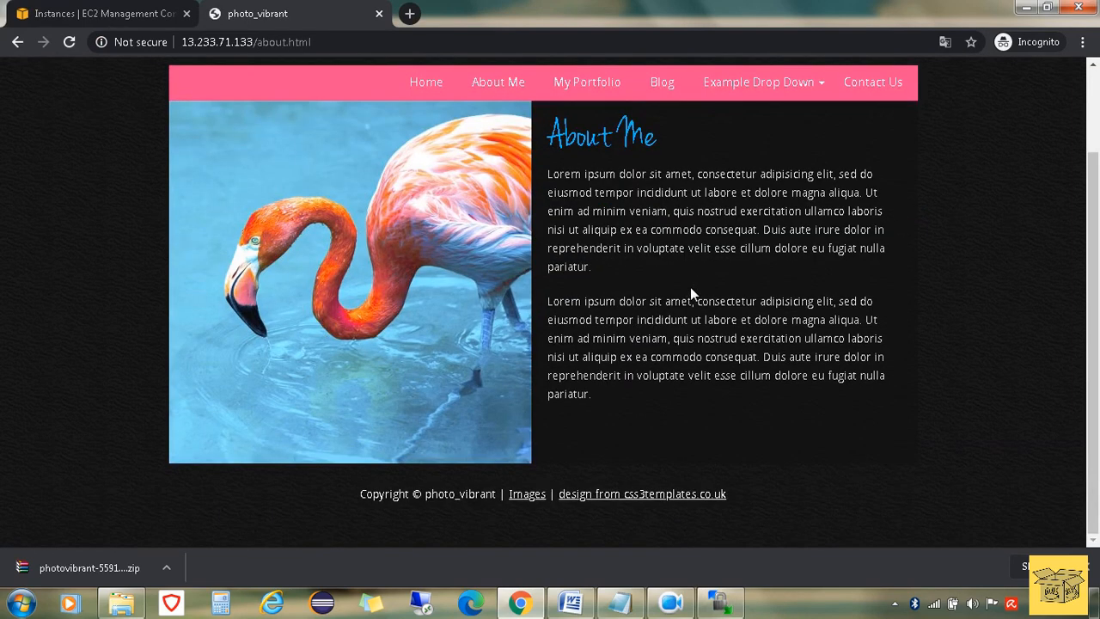
pyautogui.click(416, 86)
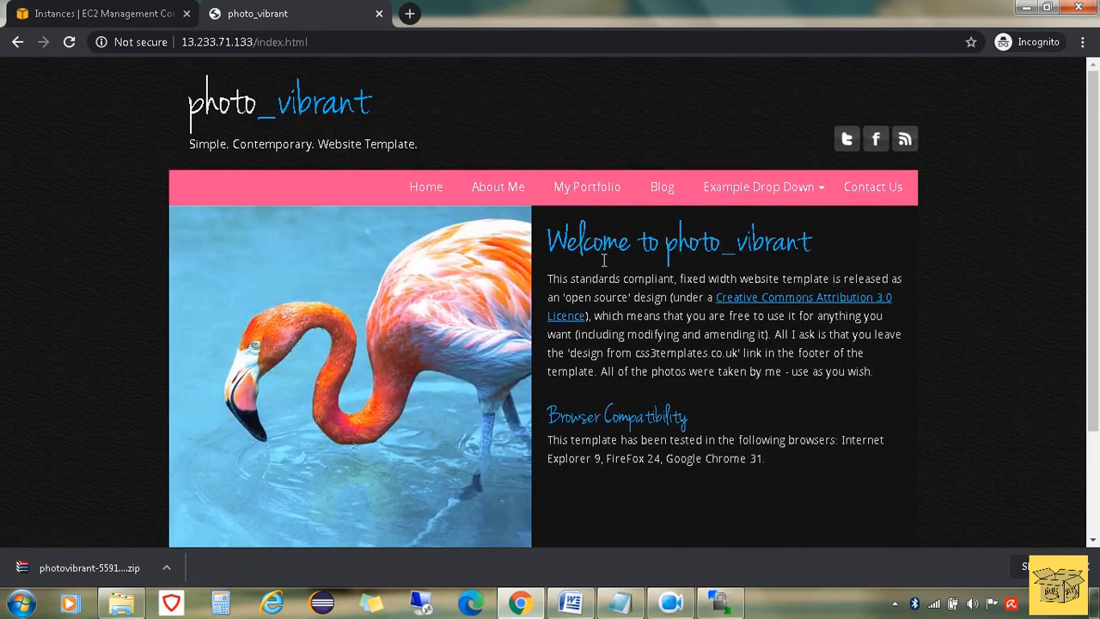
pyautogui.click(498, 193)
pyautogui.moveTo(761, 197)
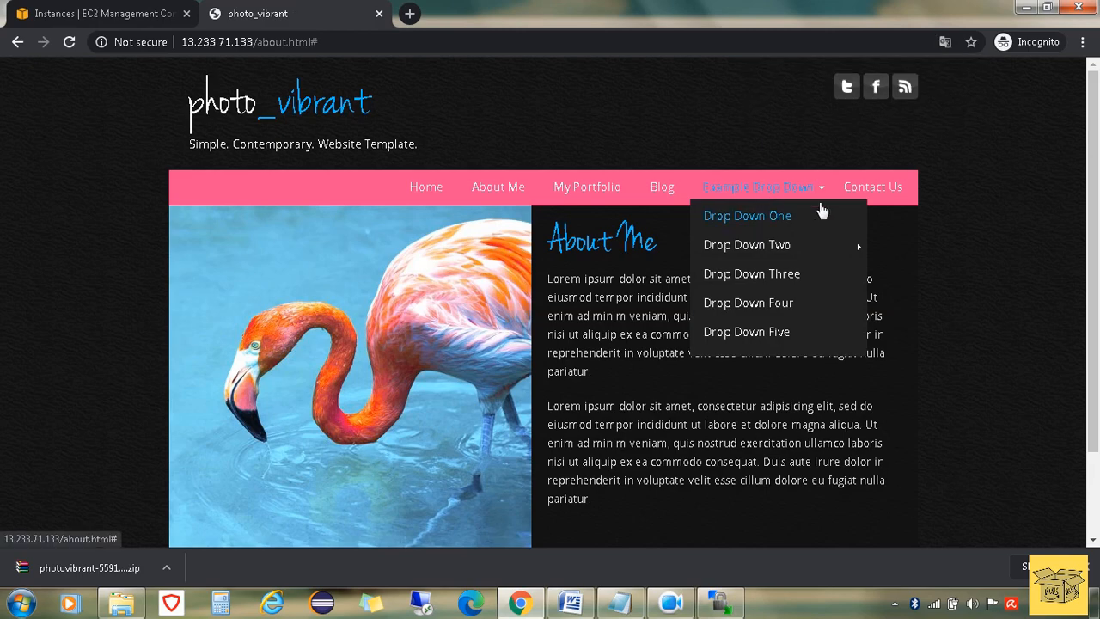
pyautogui.click(876, 195)
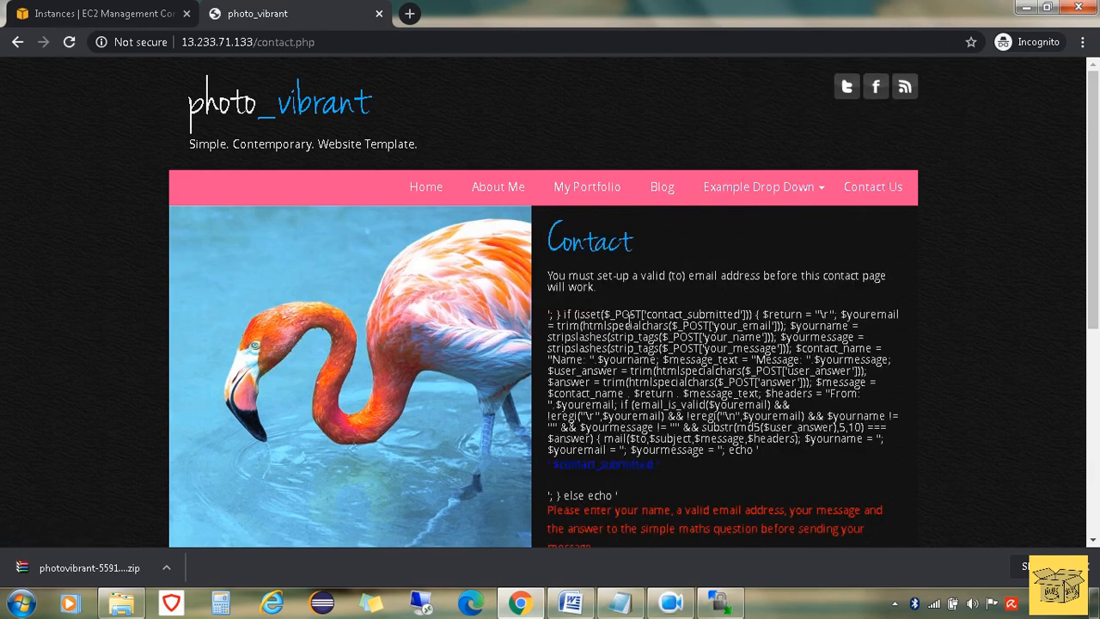
pyautogui.scroll(-5, 660, 312)
pyautogui.scroll(5, 678, 361)
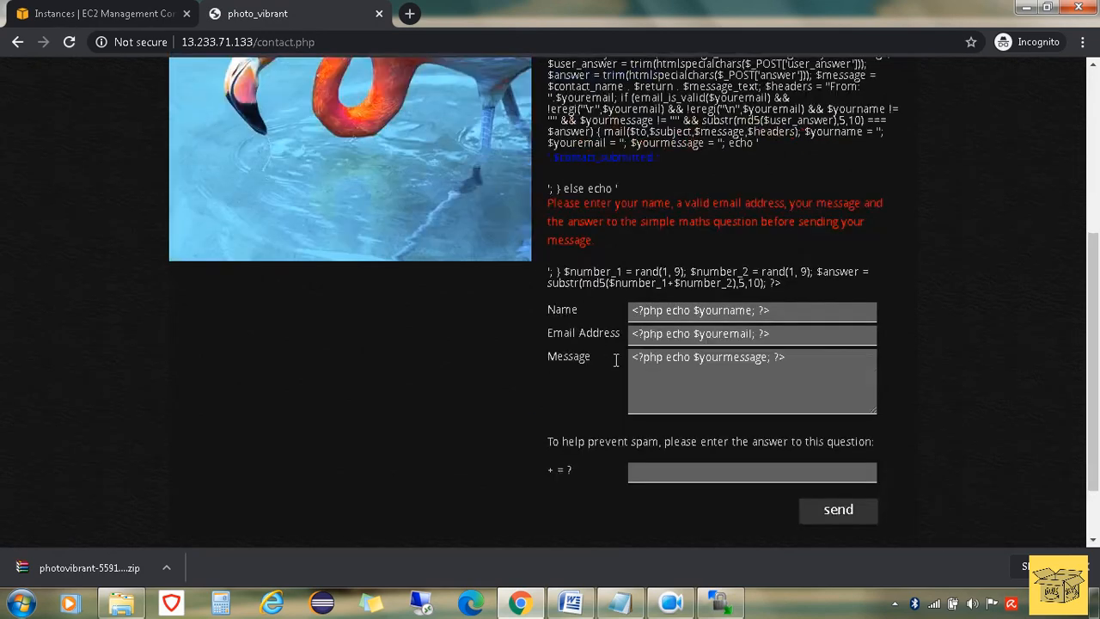
# Return to the linux-webserver instance details in the EC2 console.
pyautogui.click(110, 16)
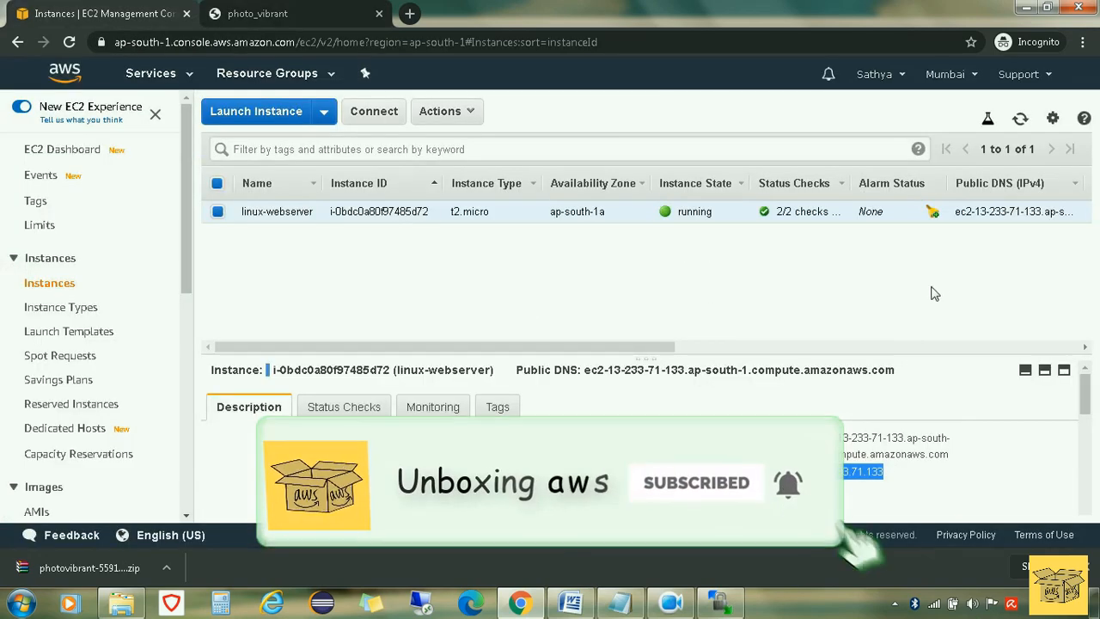
pyautogui.moveTo(720, 604)
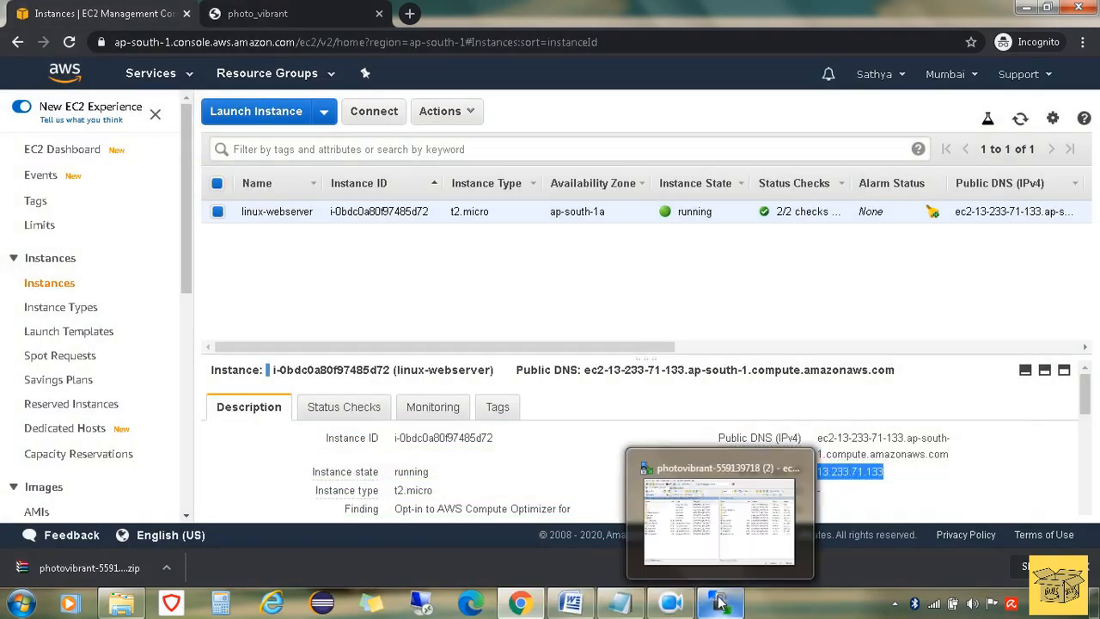
pyautogui.click(694, 285)
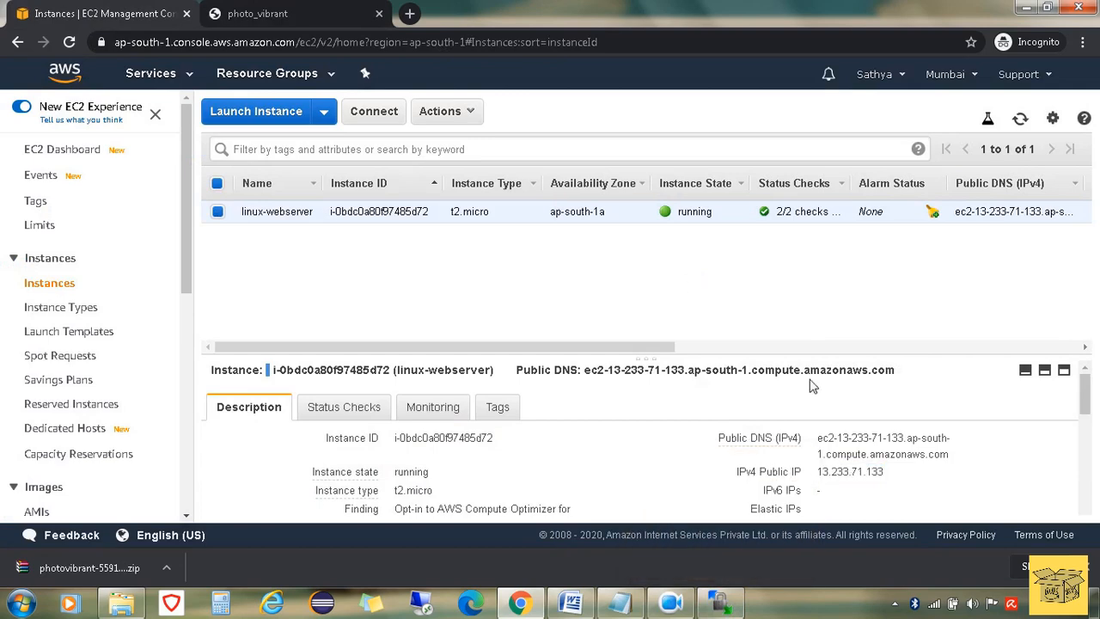
# Dismiss the browser's downloads bar, view the hosted photo_vibrant site once more and return to the EC2 instances list.
pyautogui.click(1087, 567)
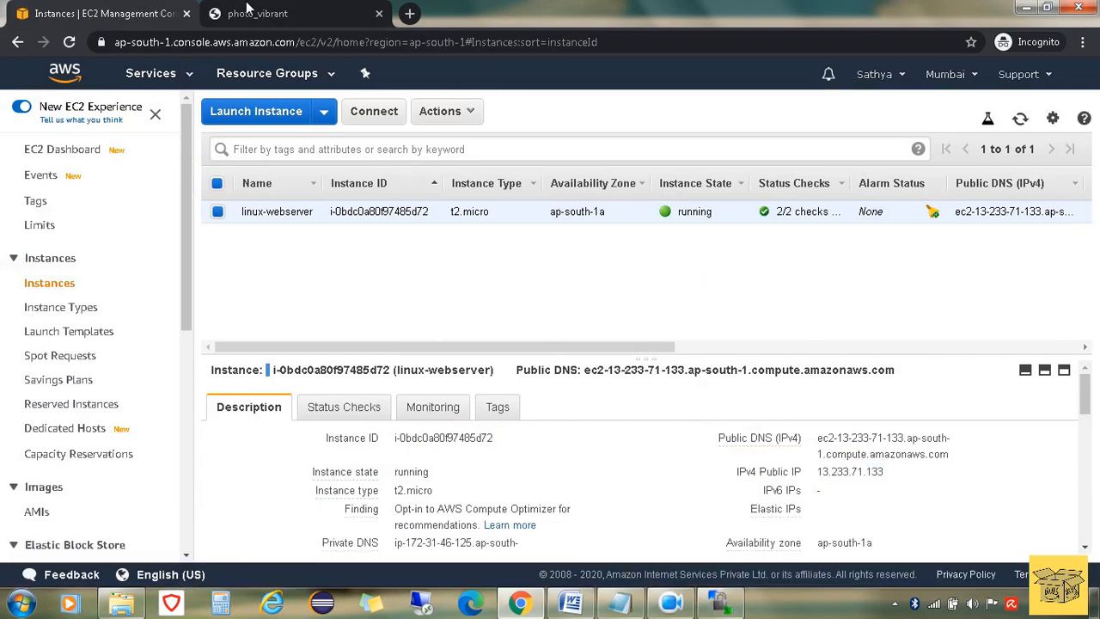
pyautogui.click(249, 10)
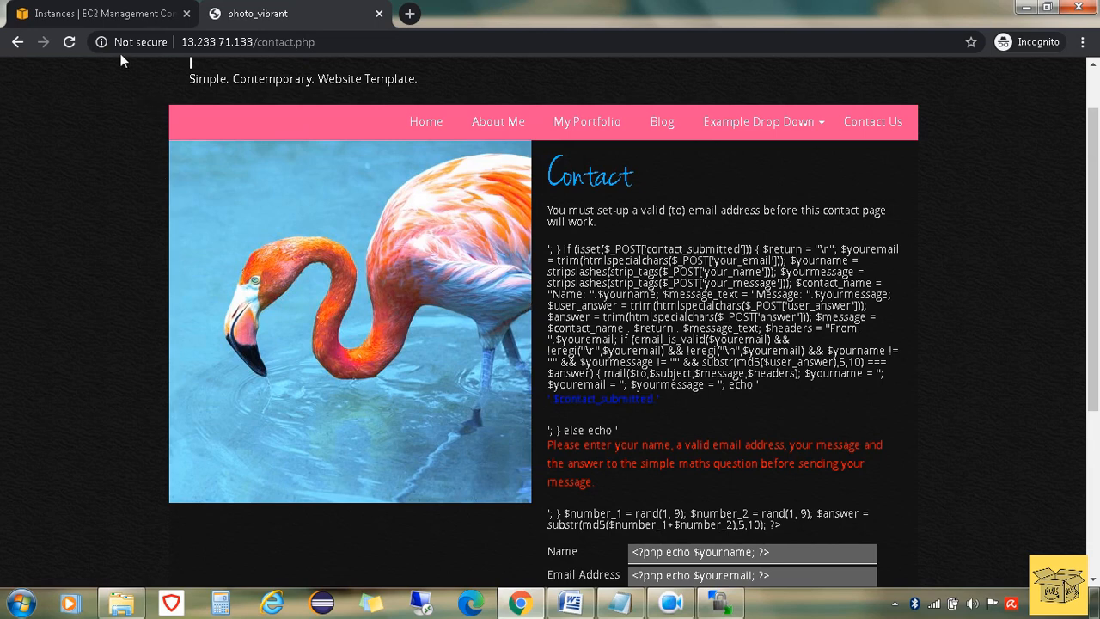
pyautogui.click(97, 15)
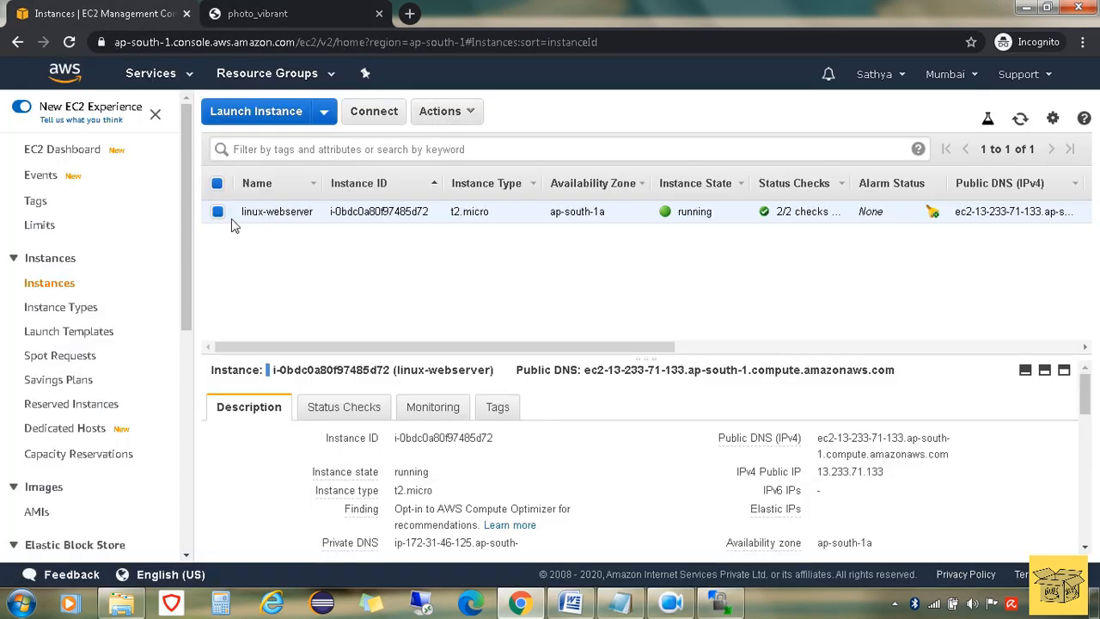
# Terminate the linux-webserver instance, confirm the termination and refresh the instances list.
pyautogui.click(468, 111)
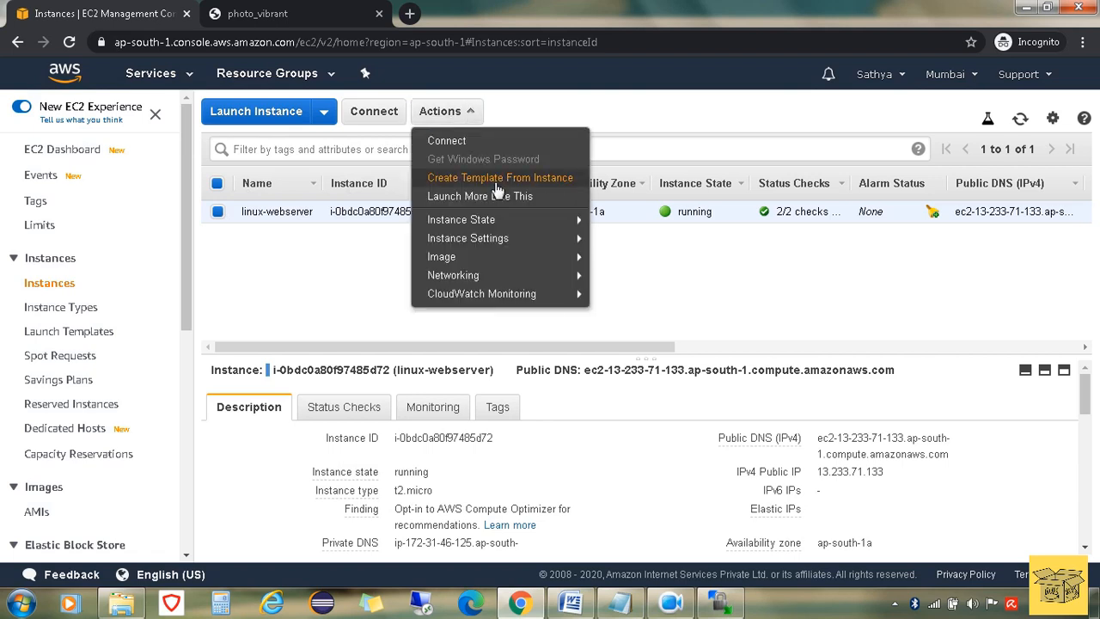
pyautogui.moveTo(514, 246)
pyautogui.moveTo(516, 222)
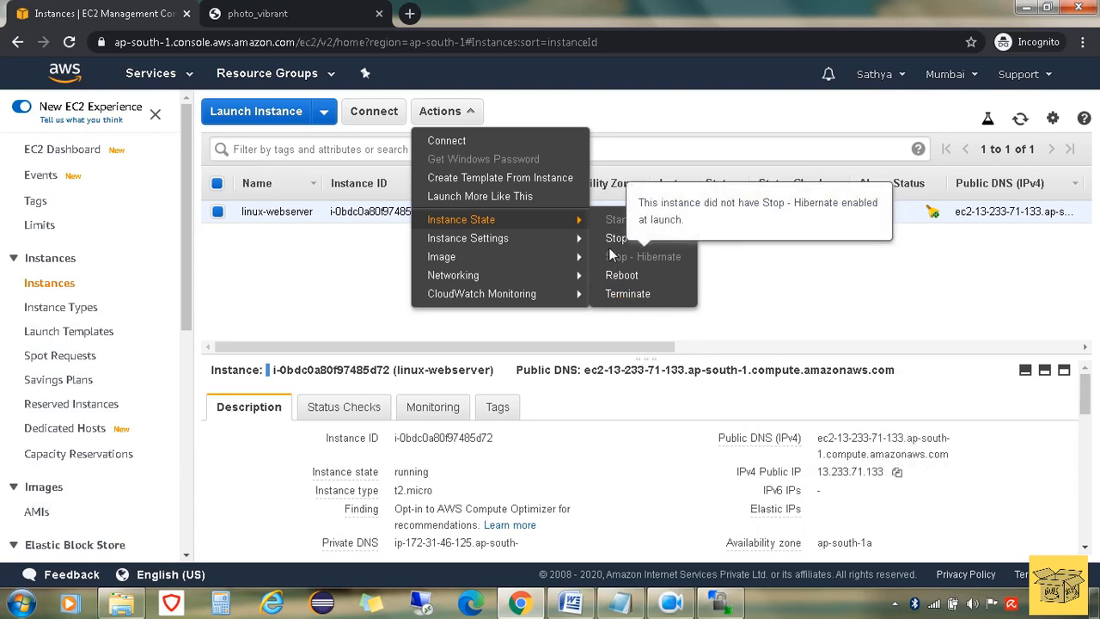
pyautogui.click(628, 294)
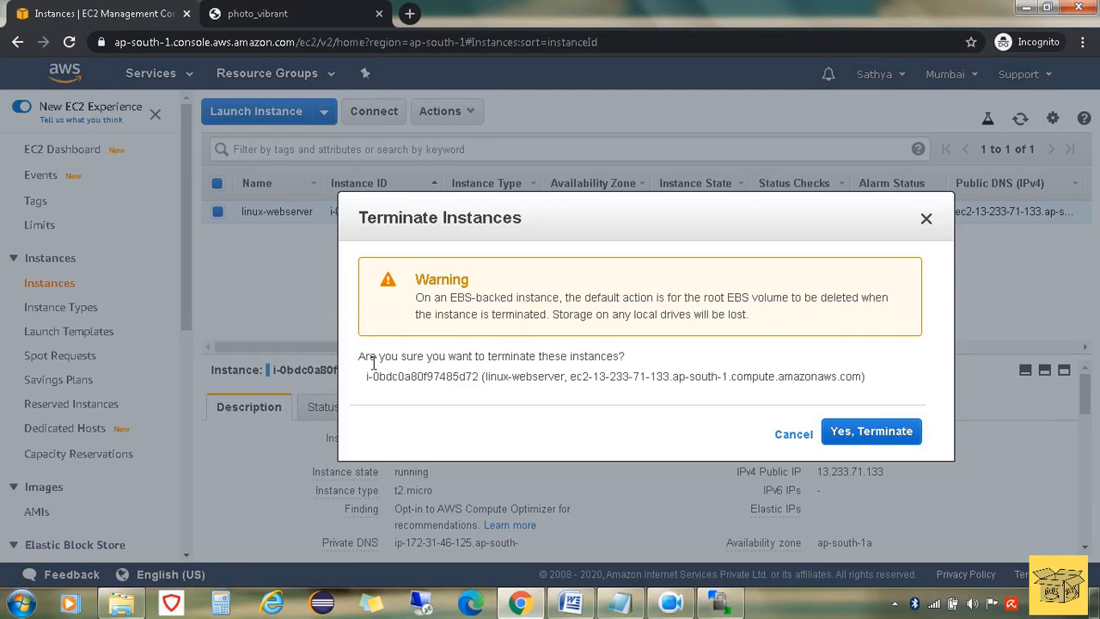
pyautogui.click(825, 430)
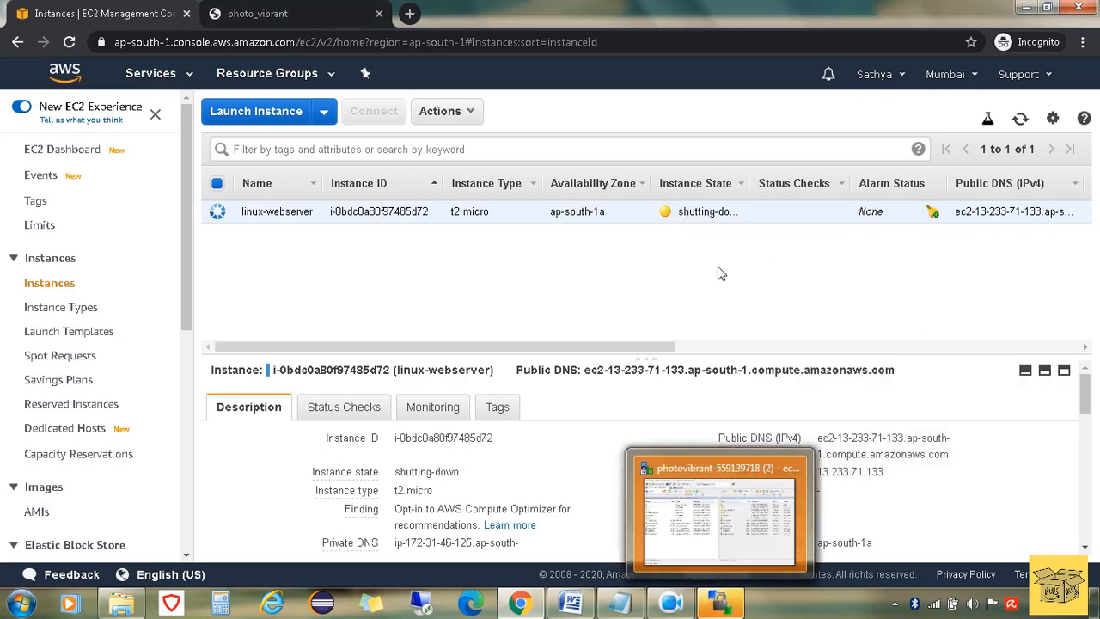
pyautogui.click(1021, 120)
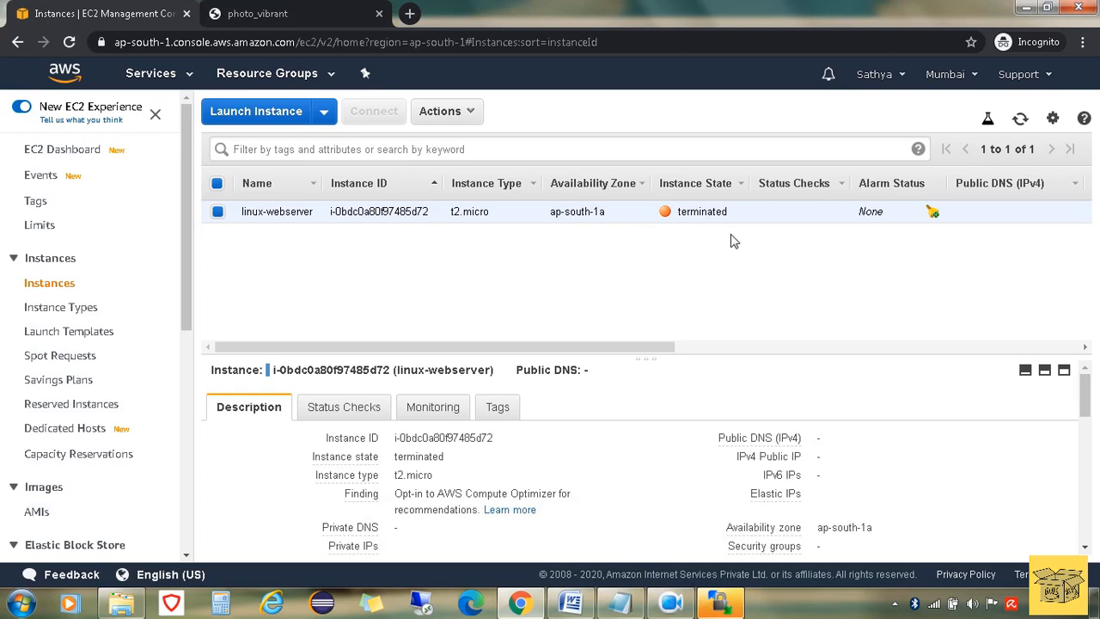
# Reload the hosted site's contact page to check whether it still responds, and return to the EC2 instances list.
pyautogui.click(282, 15)
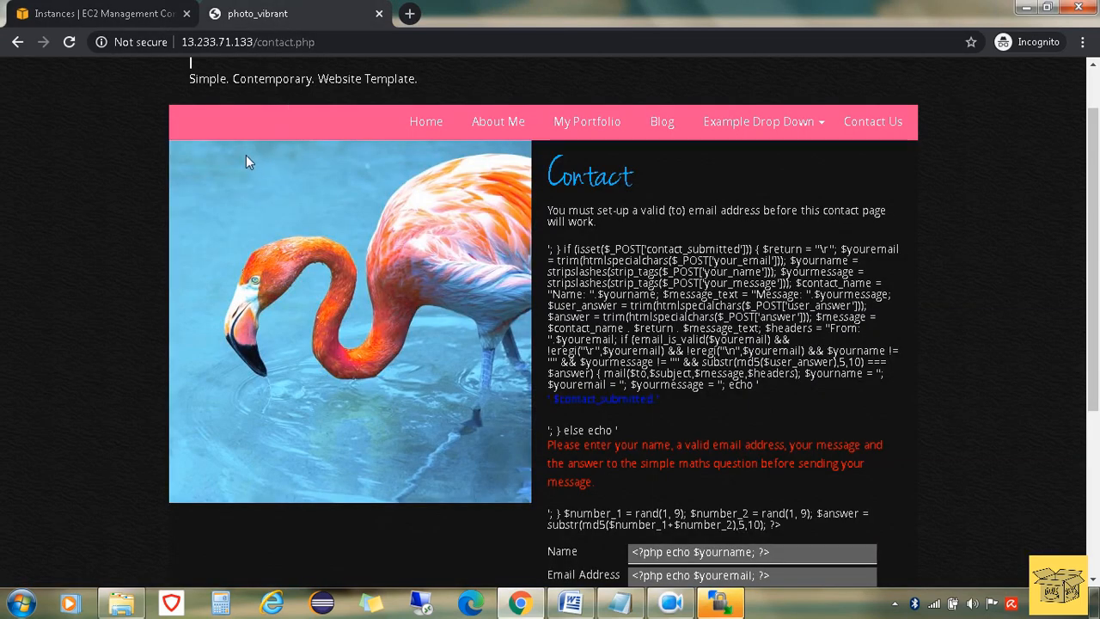
pyautogui.click(68, 41)
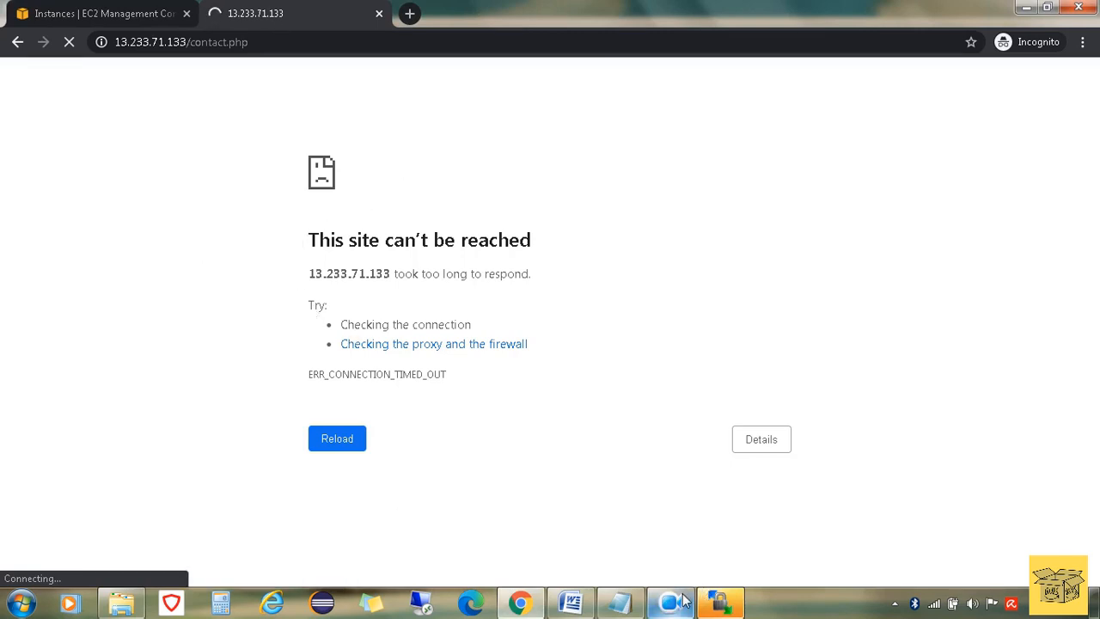
pyautogui.click(71, 9)
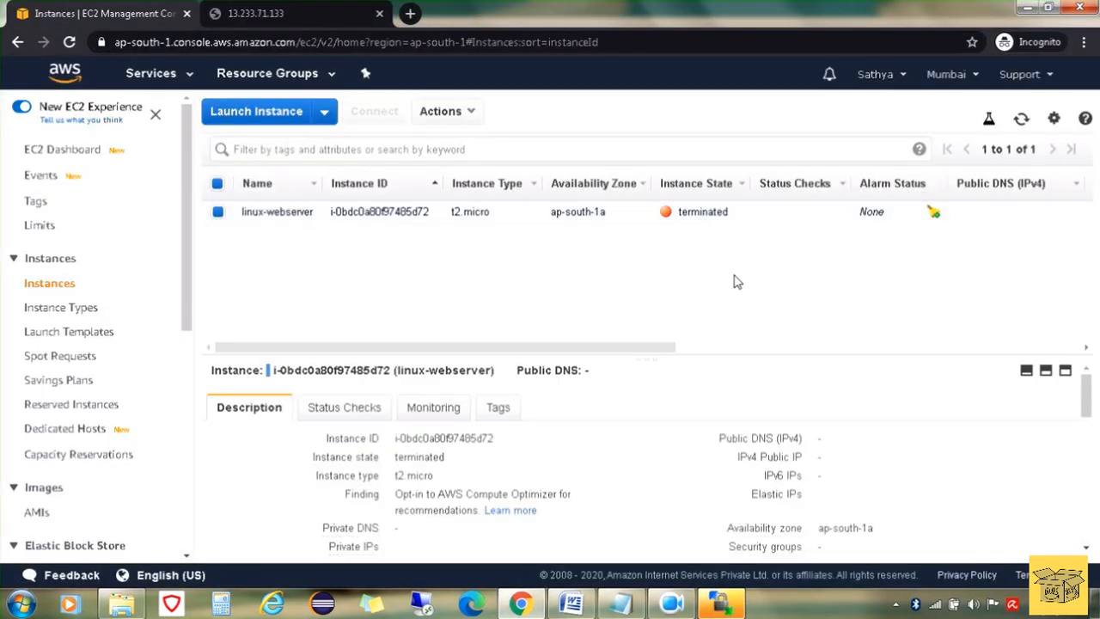